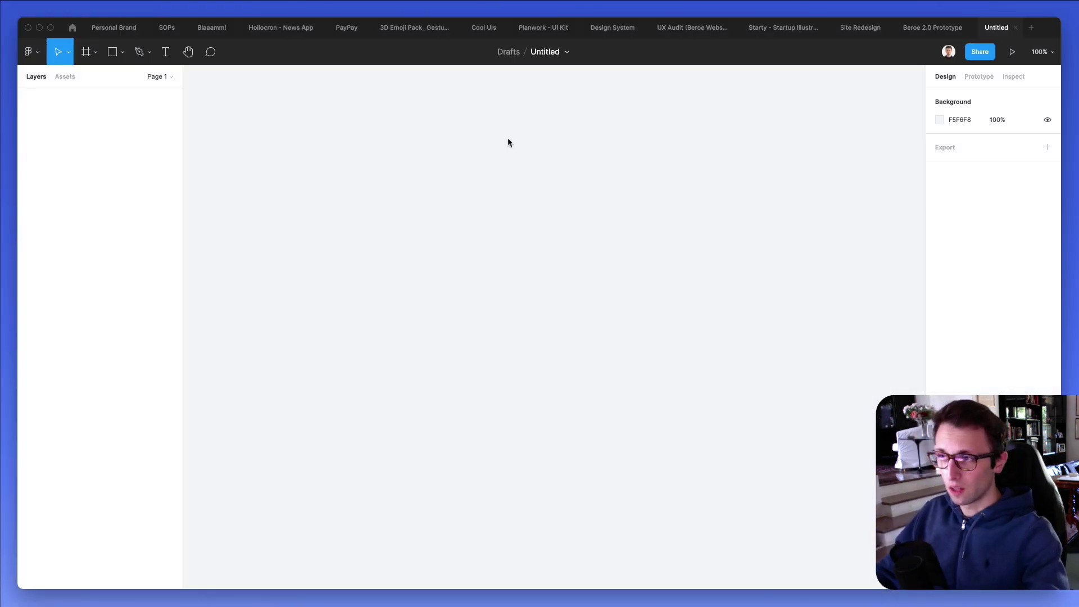
Create a 1440×1024 Desktop frame on the canvas.
left_click(86, 52)
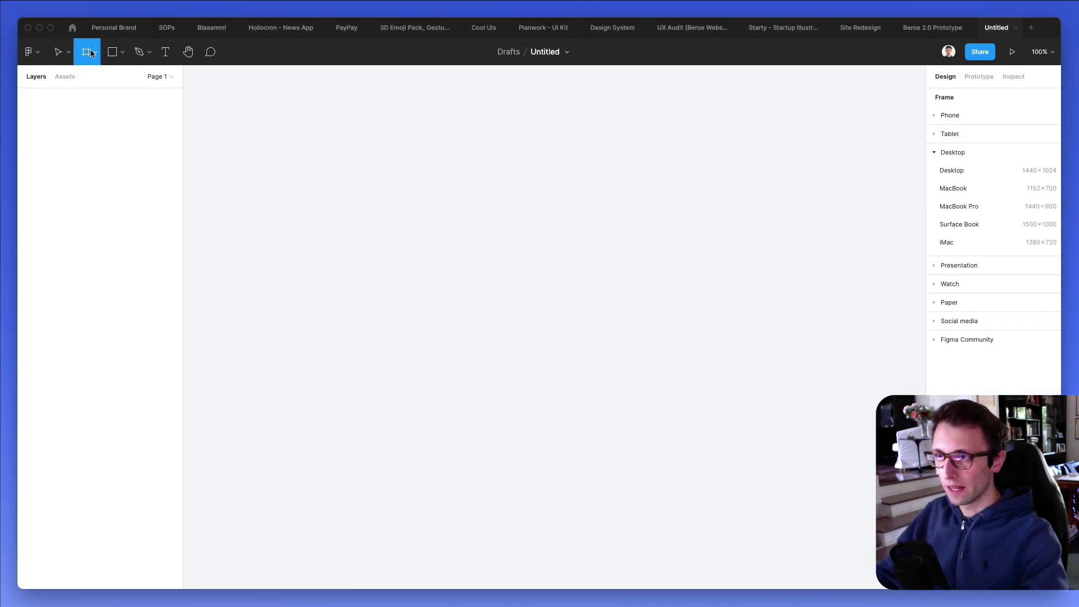
left_click(954, 170)
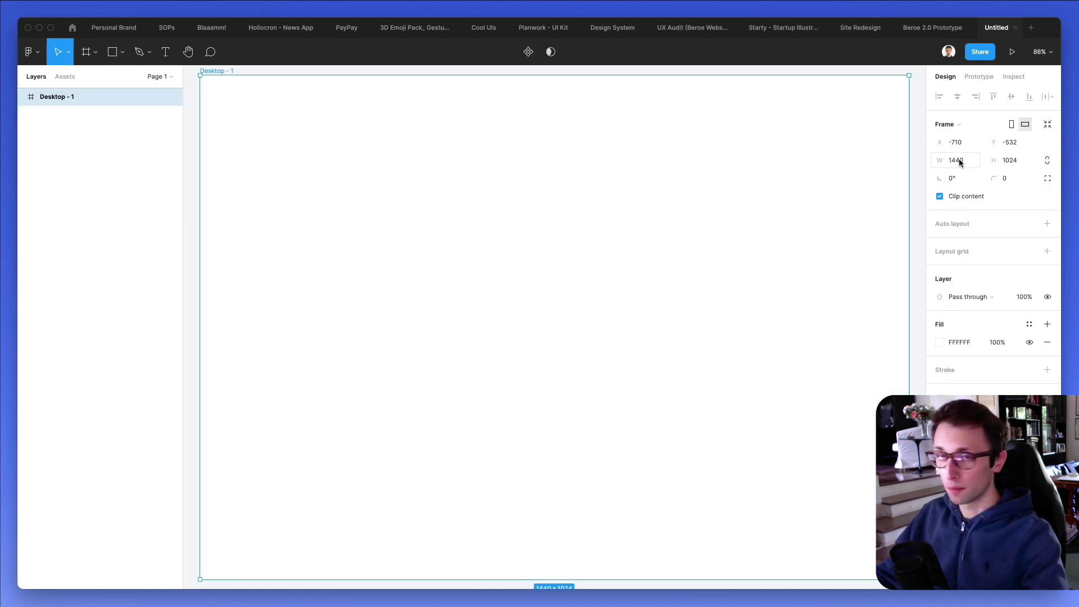
scroll(458, 130, "down", 1)
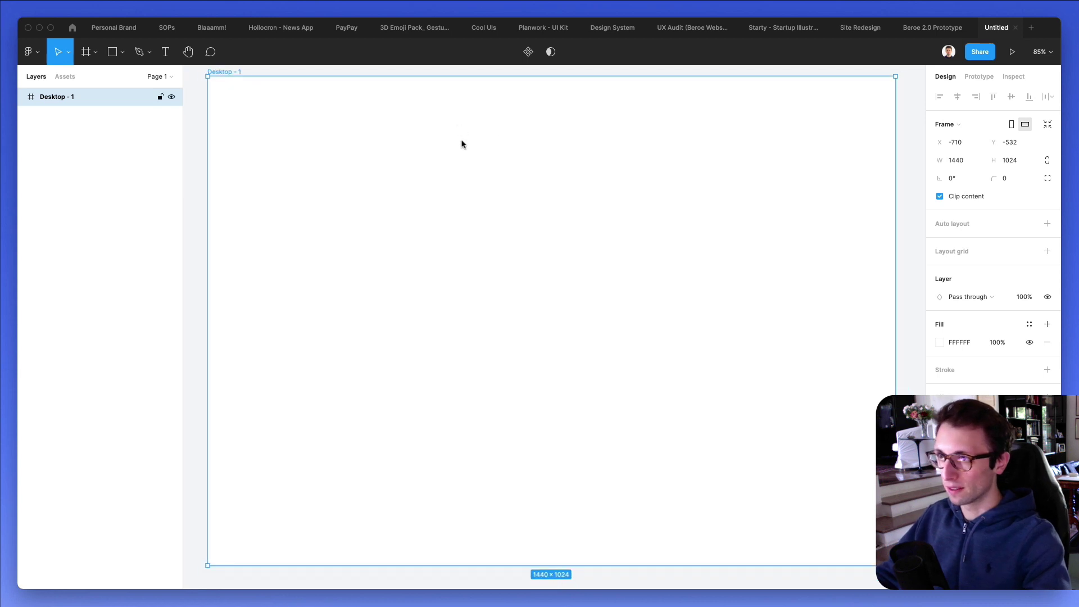
scroll(460, 145, "up", 1)
scroll(459, 145, "down", 1)
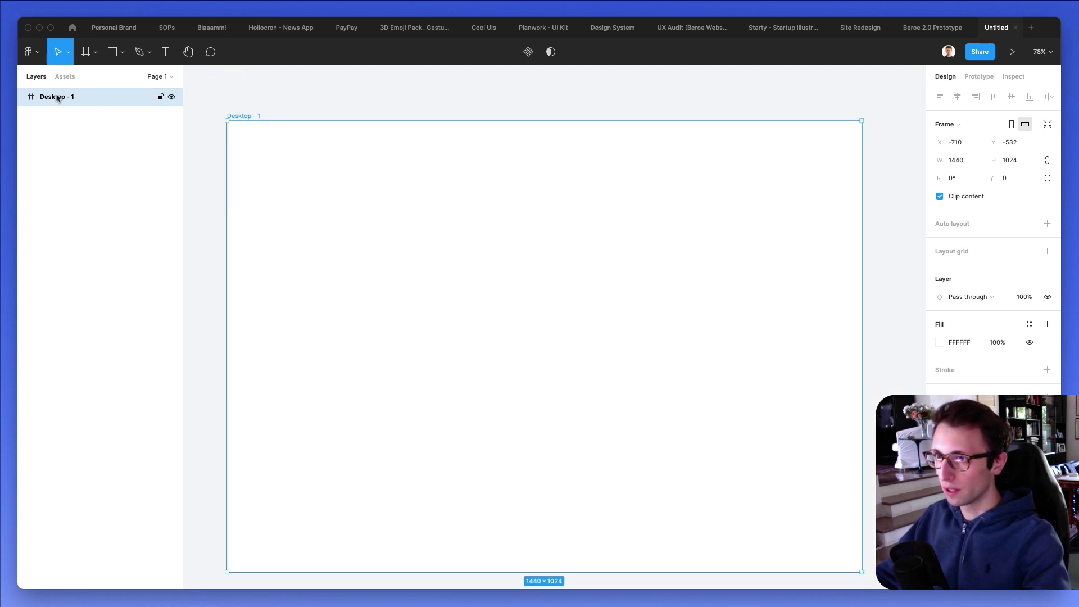
Rename the Desktop - 1 frame to Home.
double_click(76, 98)
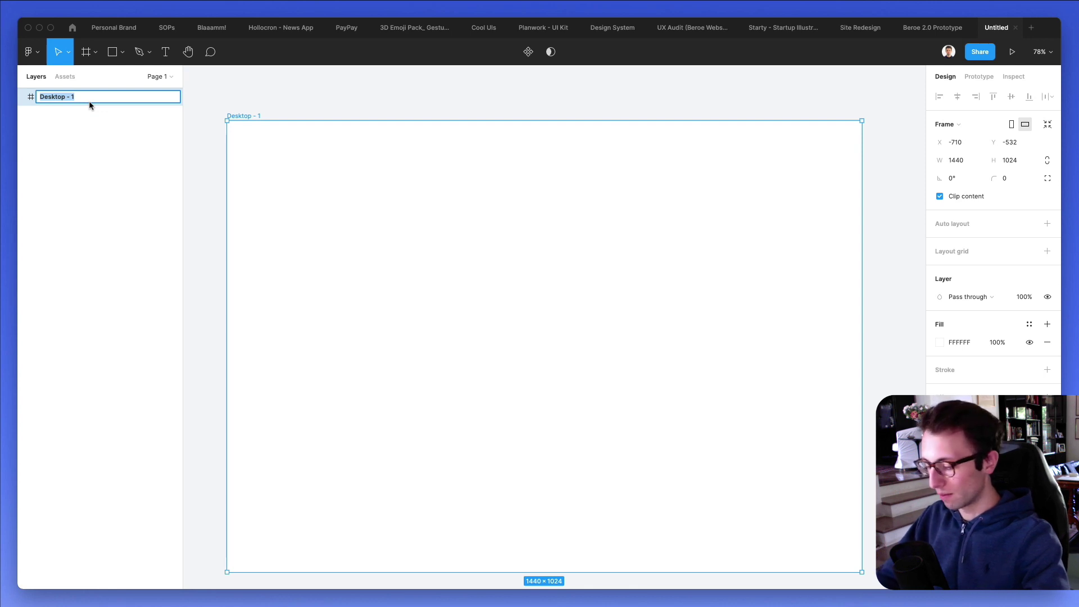
type("Home")
key("Return")
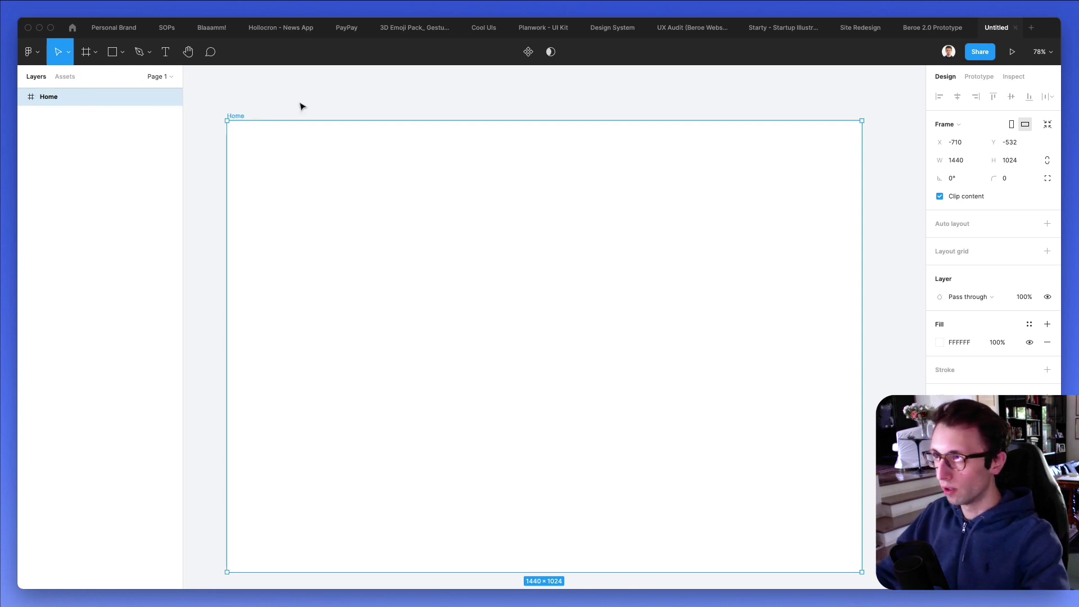
left_click(638, 95)
scroll(520, 132, "down", 2)
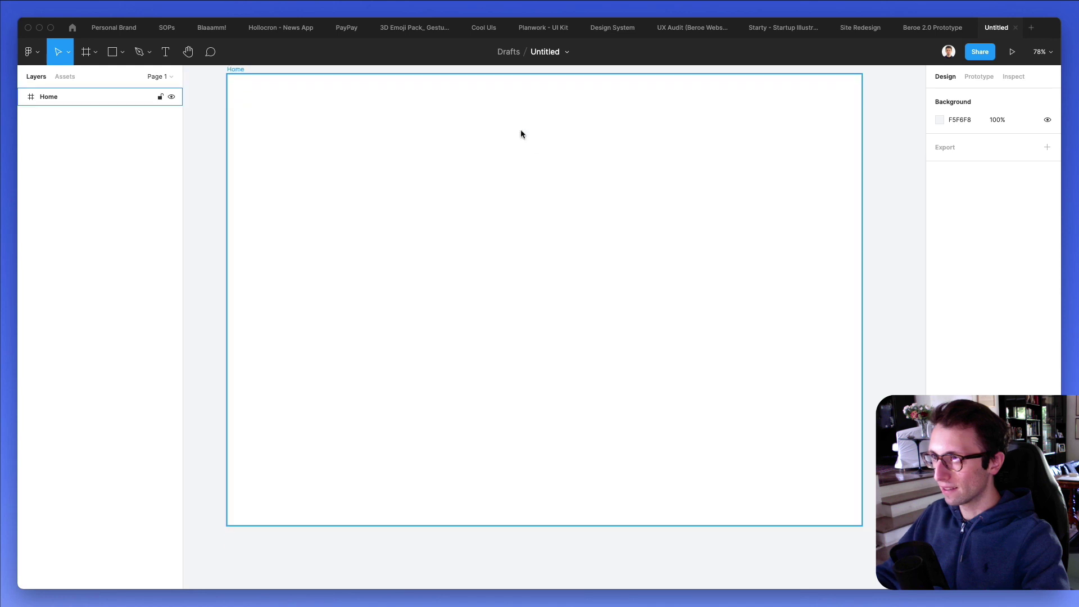
Rename the Untitled file to Website.
double_click(545, 52)
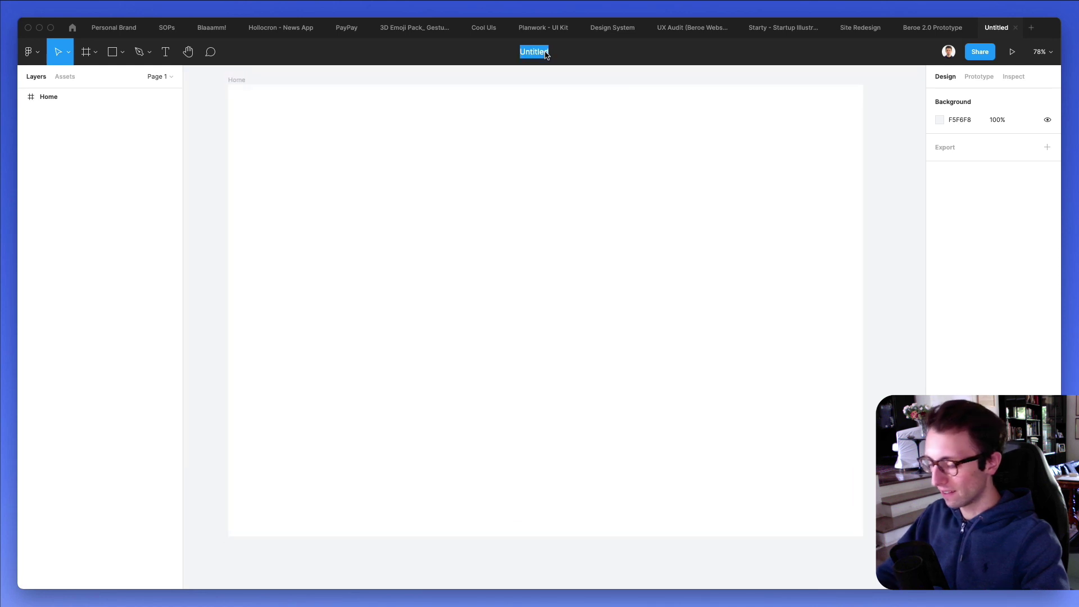
type("Website")
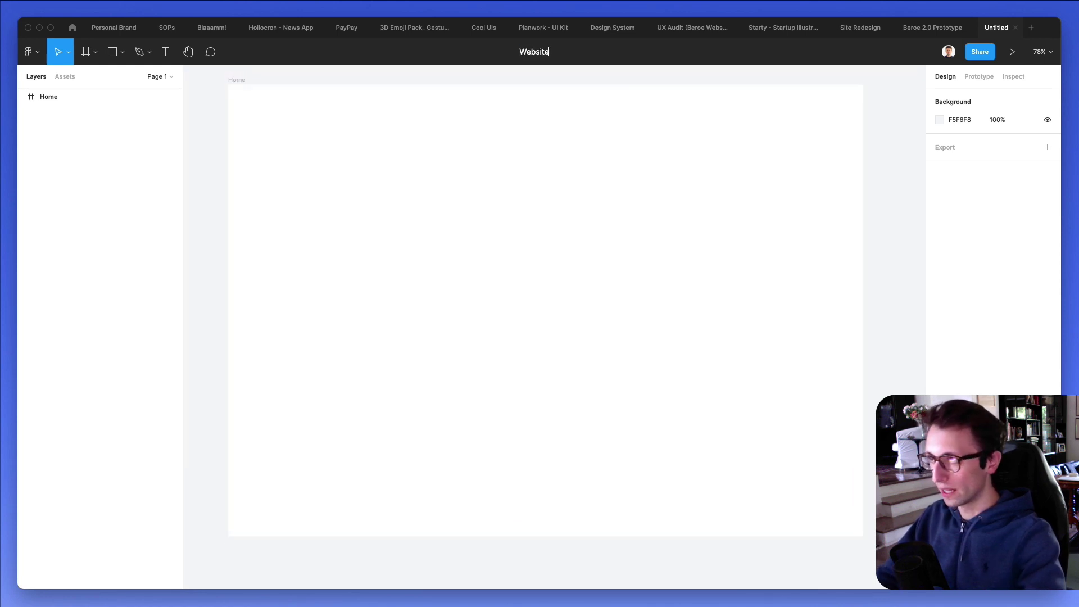
key("Return")
left_click(500, 139)
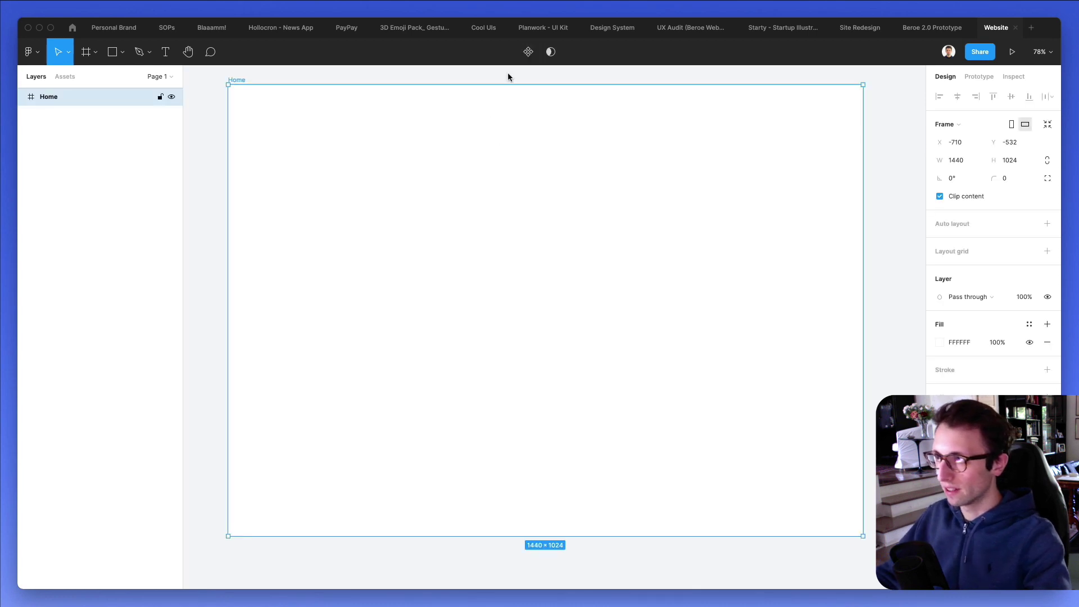
key("Escape")
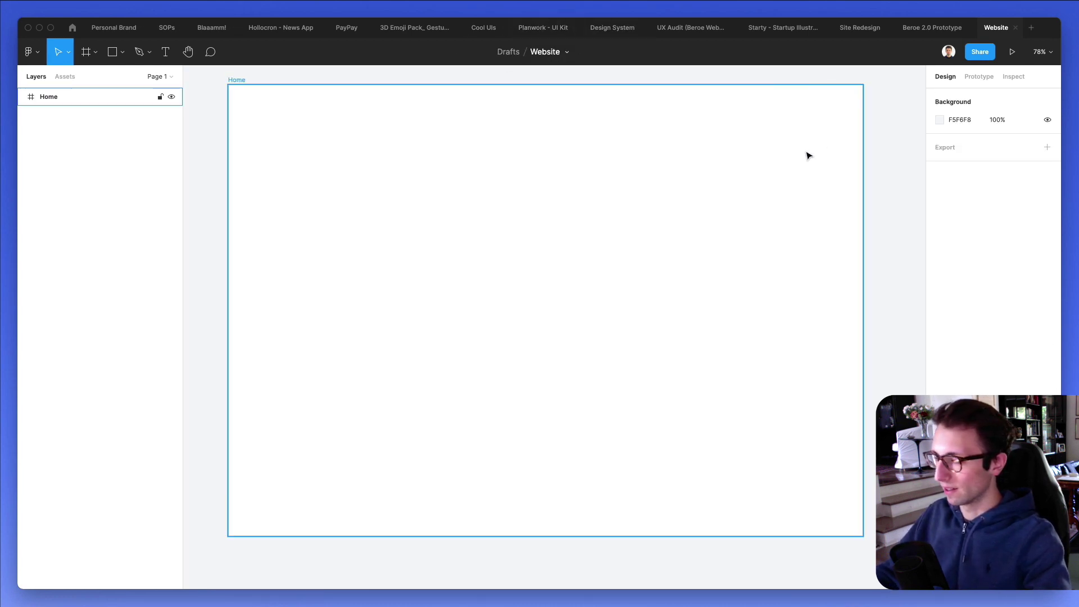
scroll(639, 121, "up", 1)
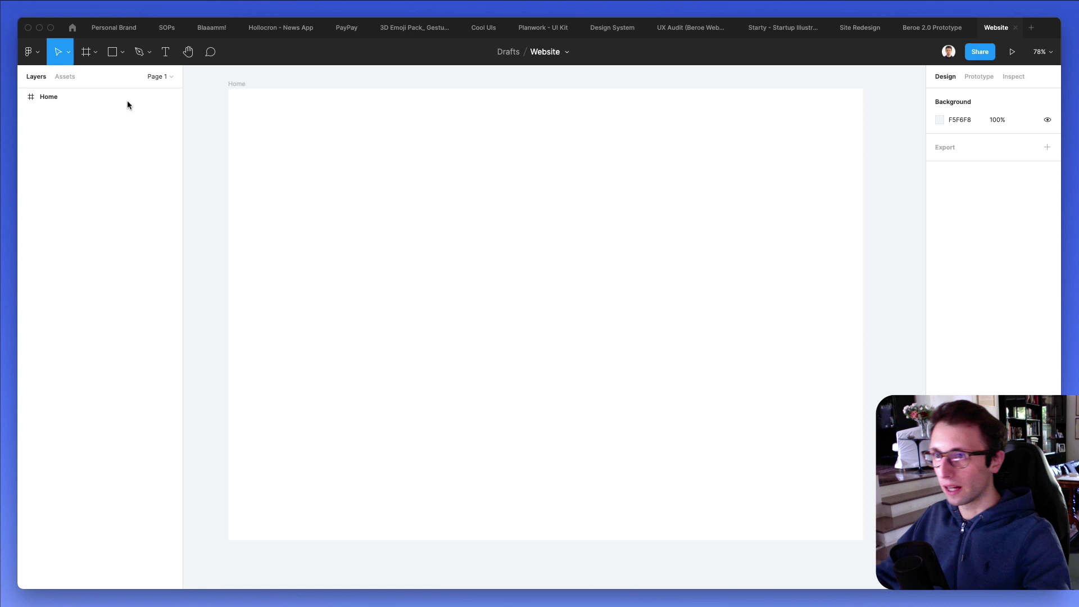
Add a 'Supreme' text layer near the Home frame's top left.
key("t")
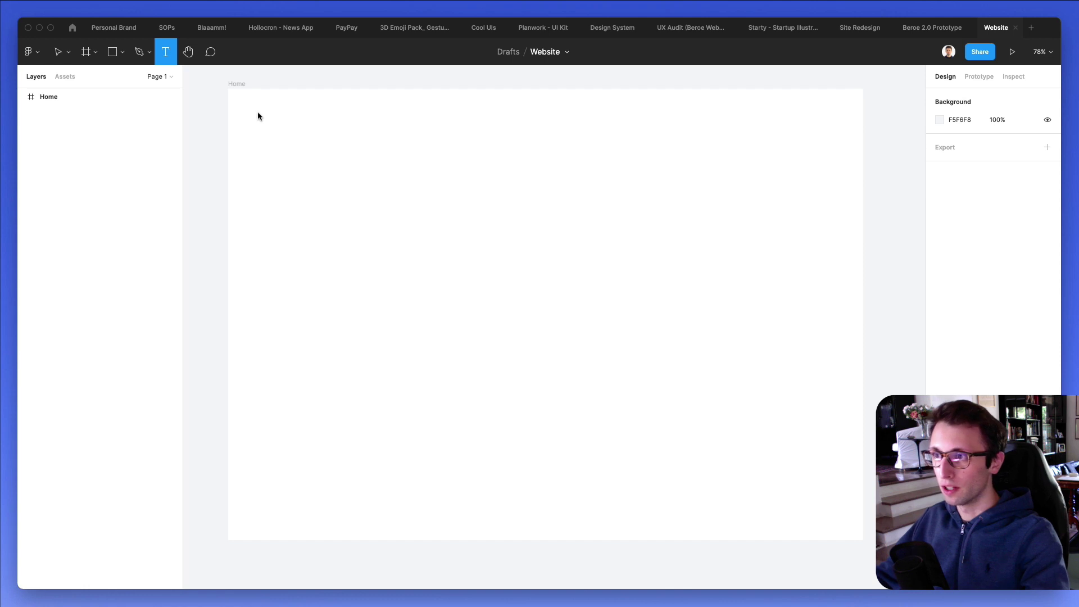
left_click(258, 115)
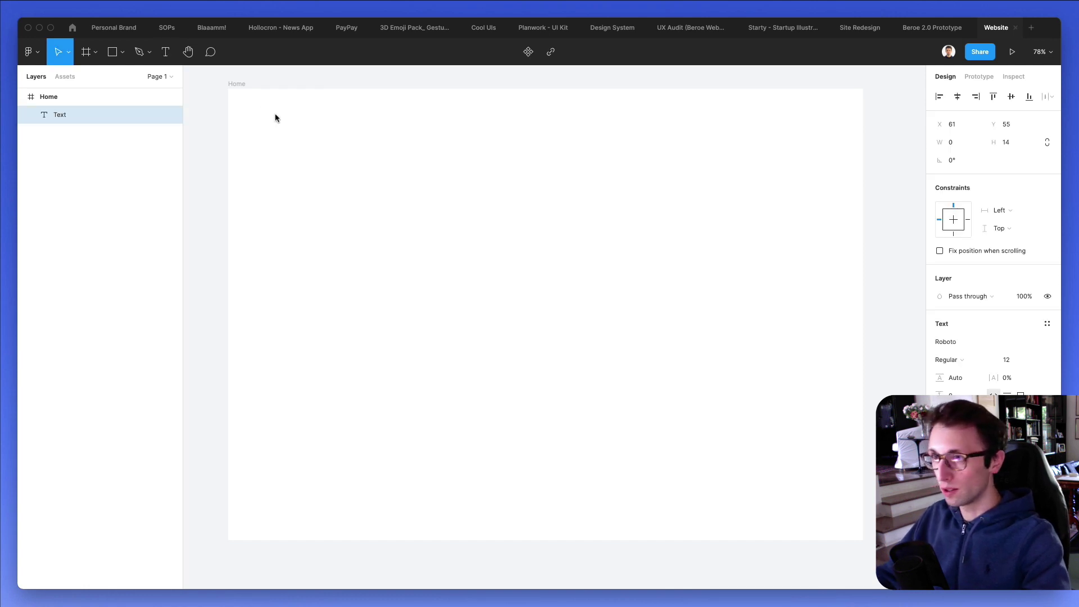
type("Lo")
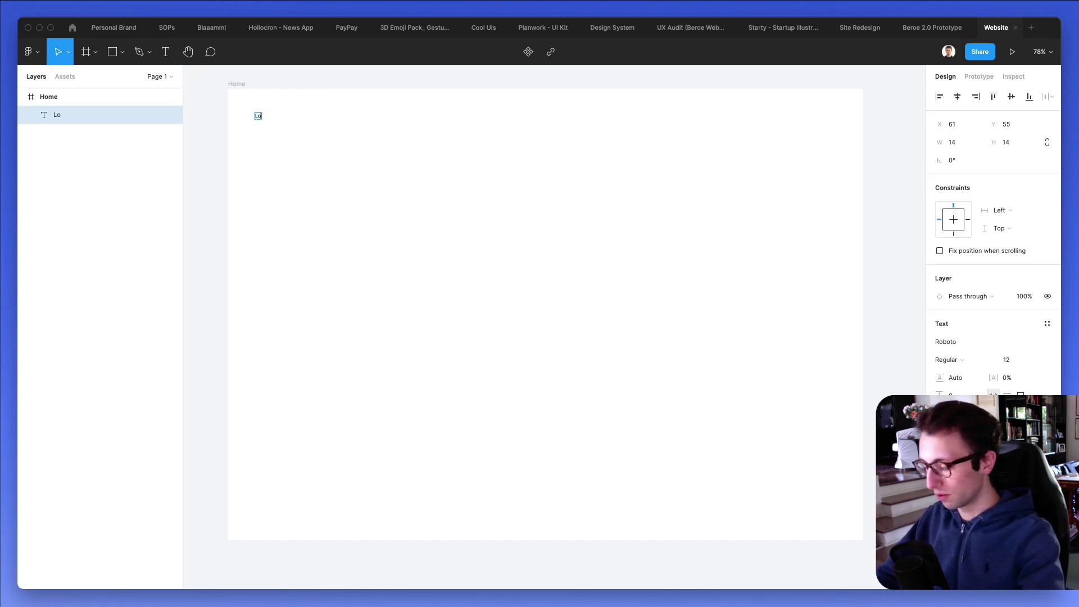
type("goSupreme")
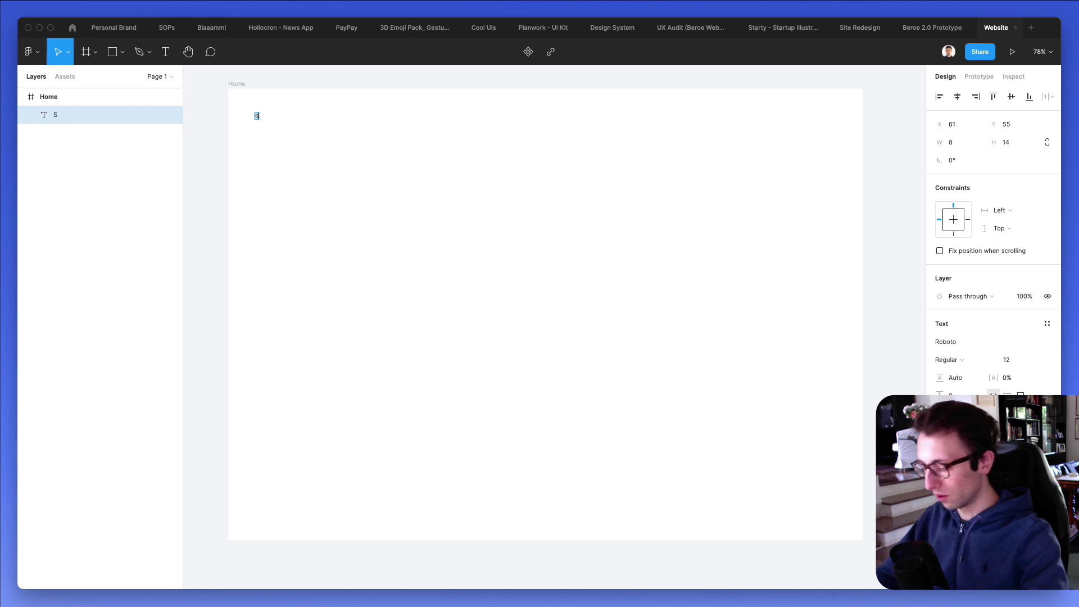
key("Escape")
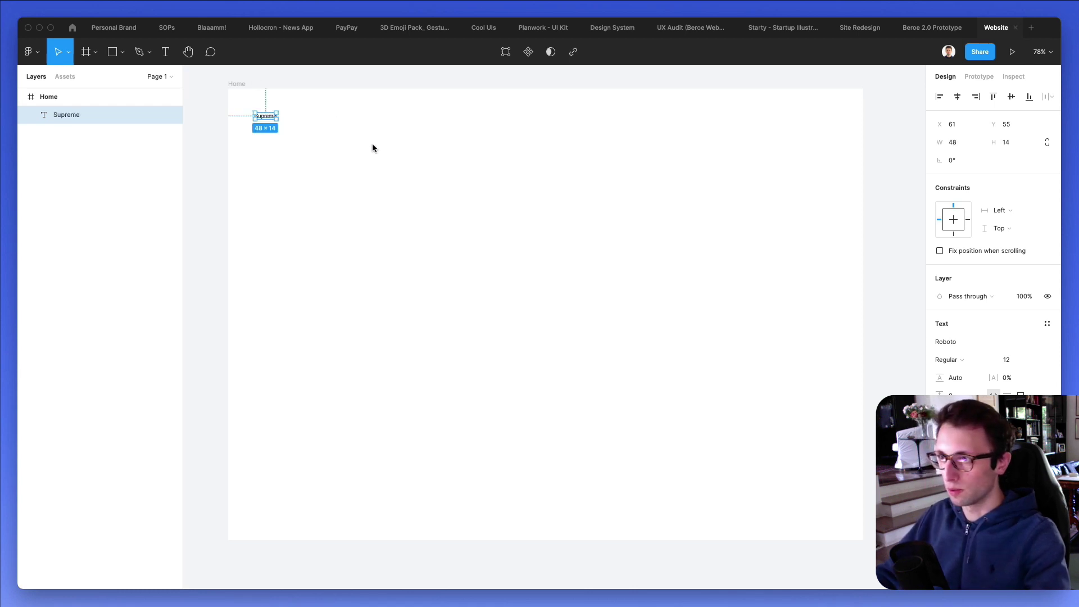
Enlarge the Supreme text, make it bold, and nudge it into position.
left_click(1026, 362)
type("28")
key("Return")
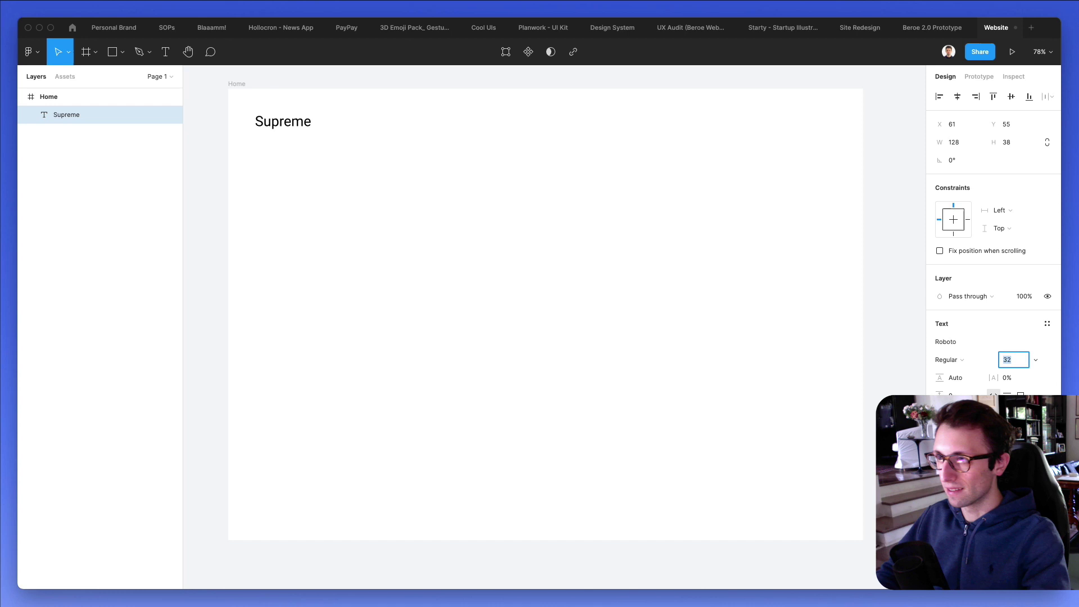
left_click(569, 266)
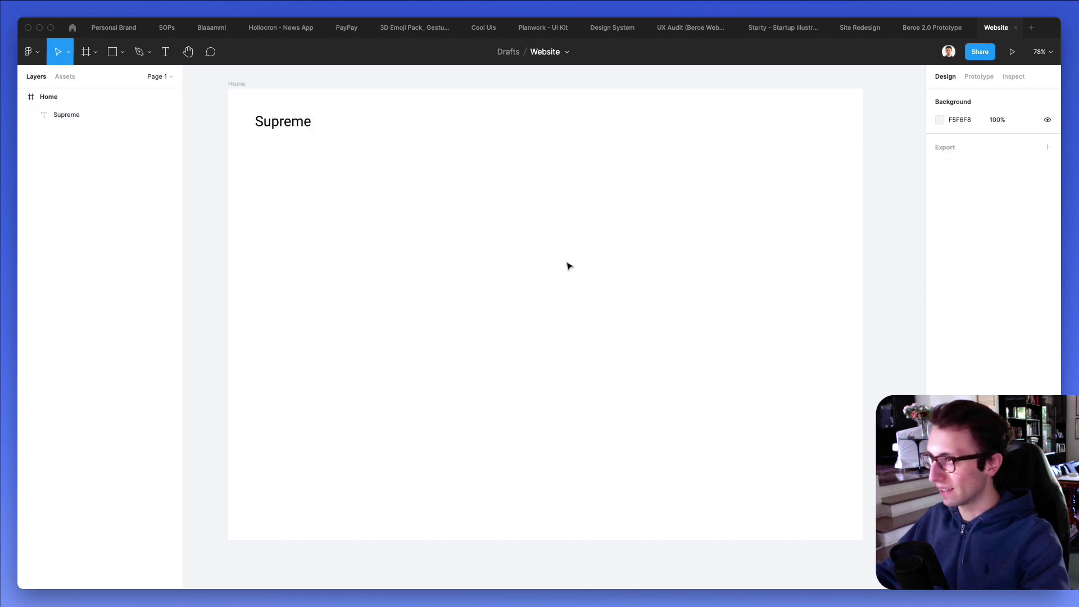
left_click(283, 120)
key("super+b")
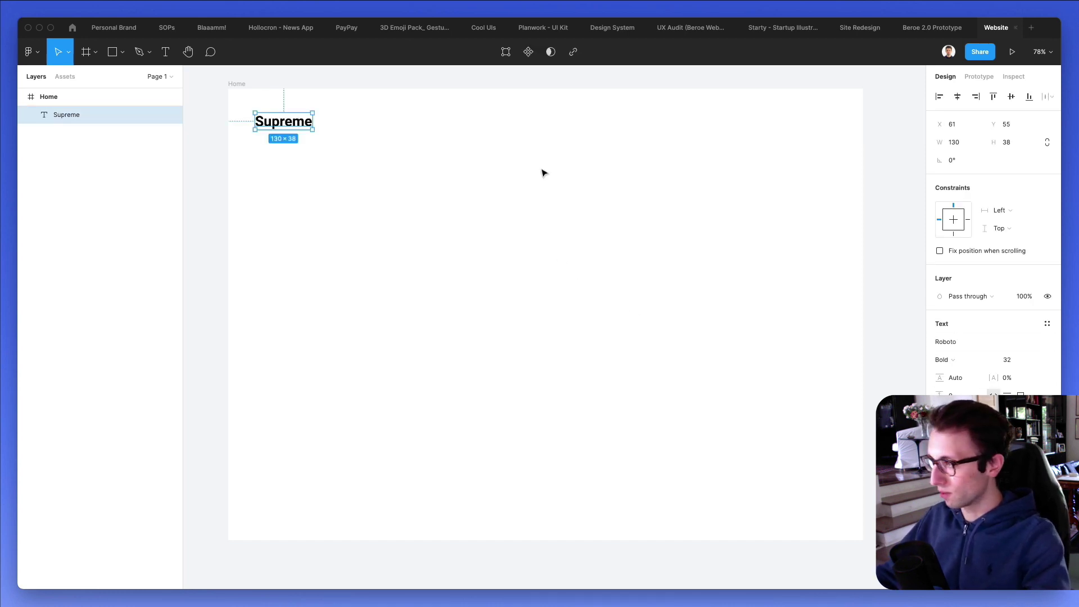
left_click_drag(284, 122, 293, 127)
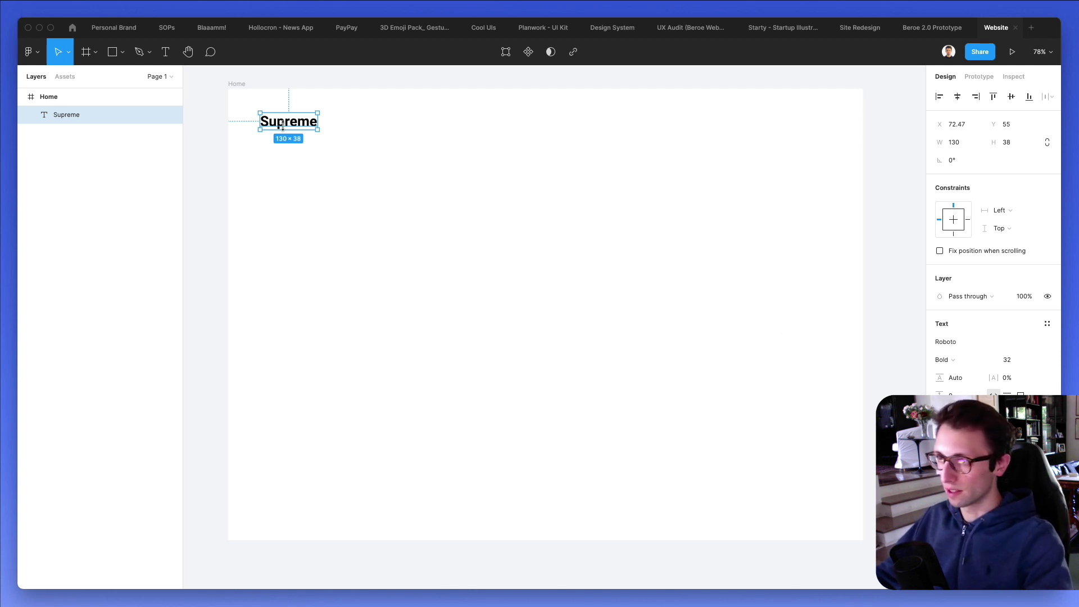
Duplicate Supreme to the right as an 'About' nav link at size 18.
left_click_drag(278, 125, 618, 125)
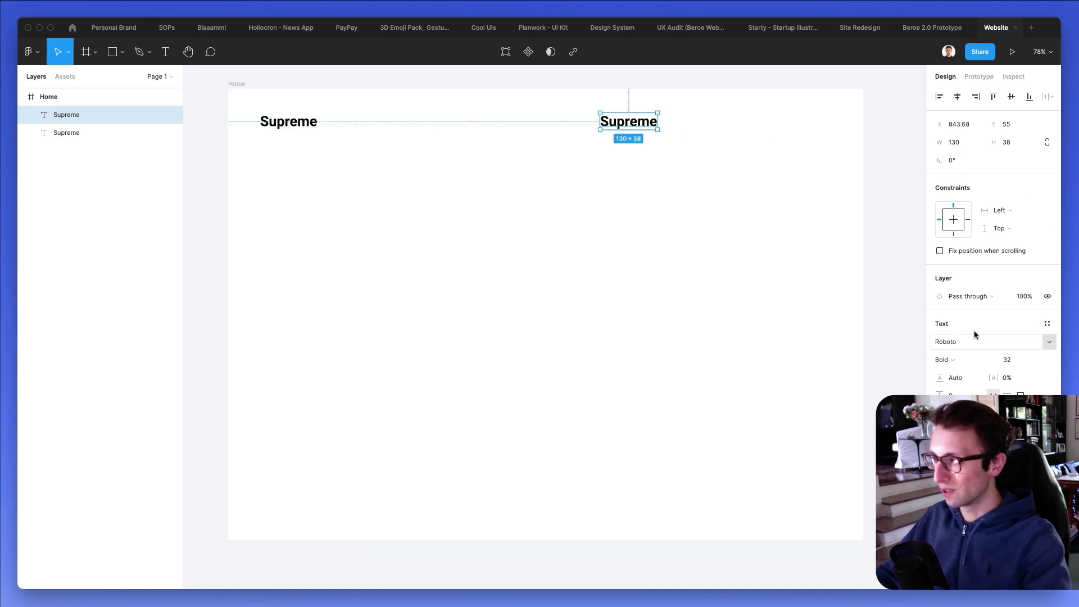
left_click(1016, 360)
type("18")
key("Return")
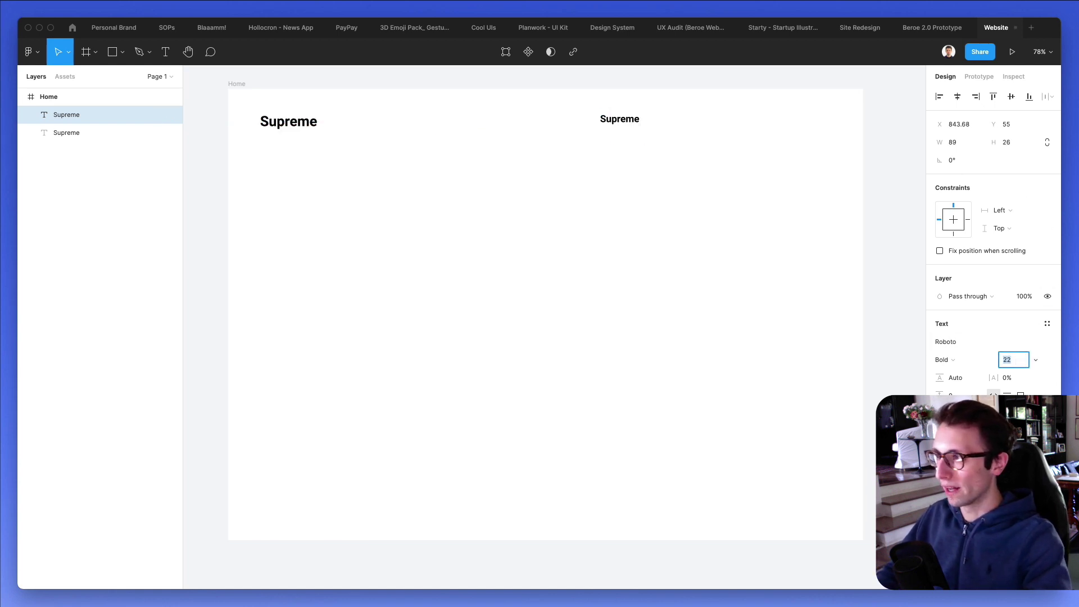
left_click(559, 116)
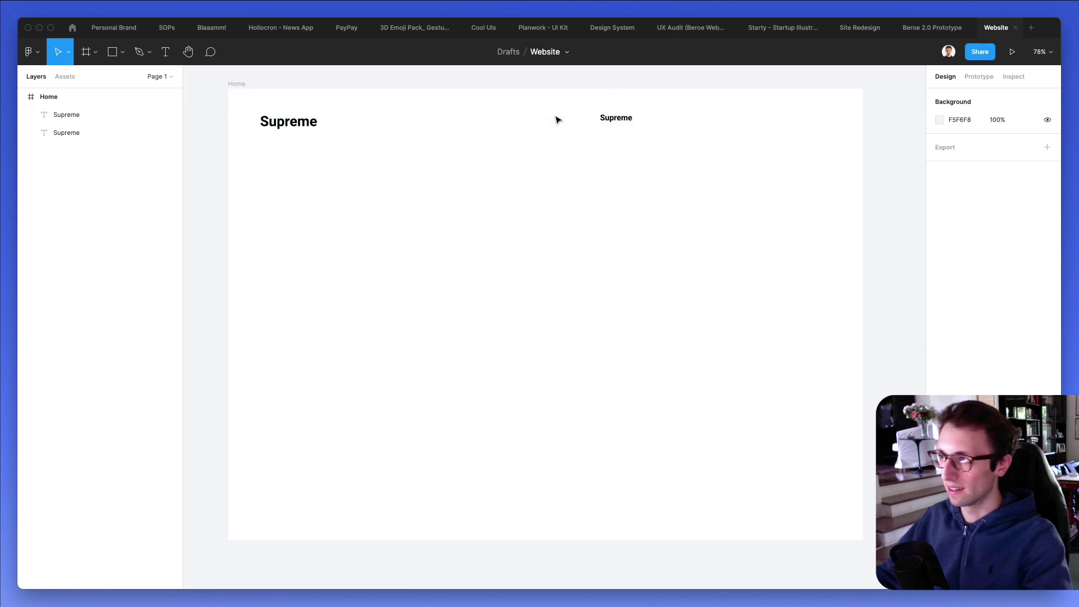
left_click_drag(620, 121, 621, 128)
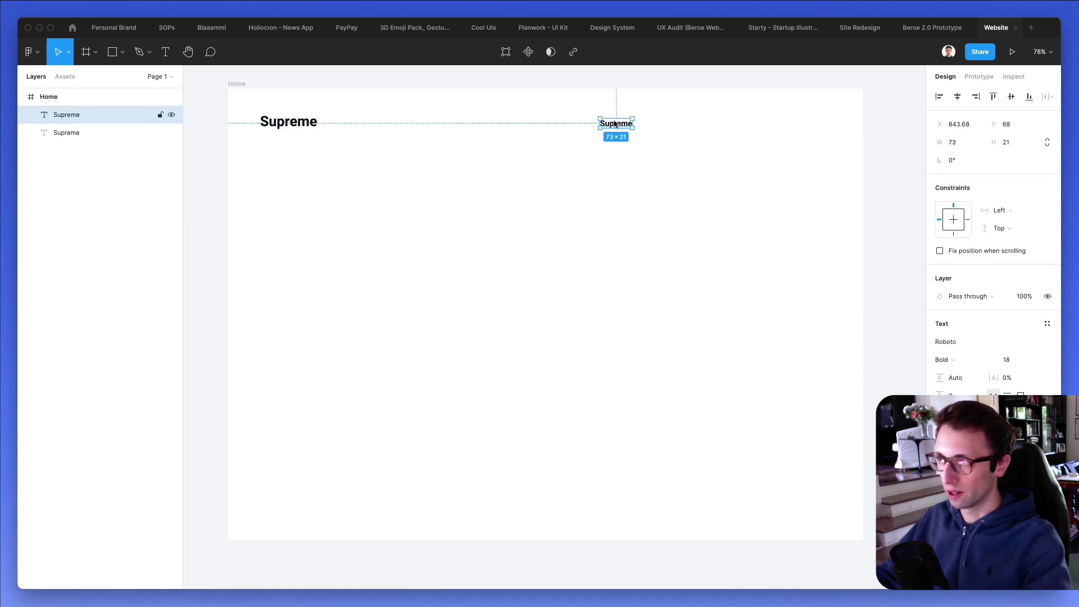
double_click(618, 123)
type("About")
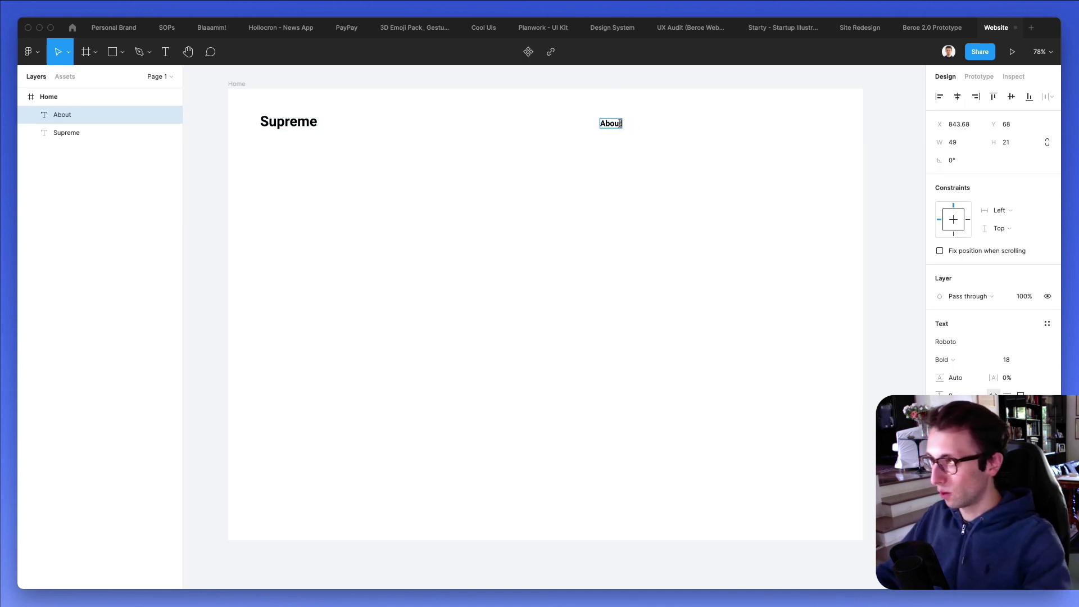
key("Escape")
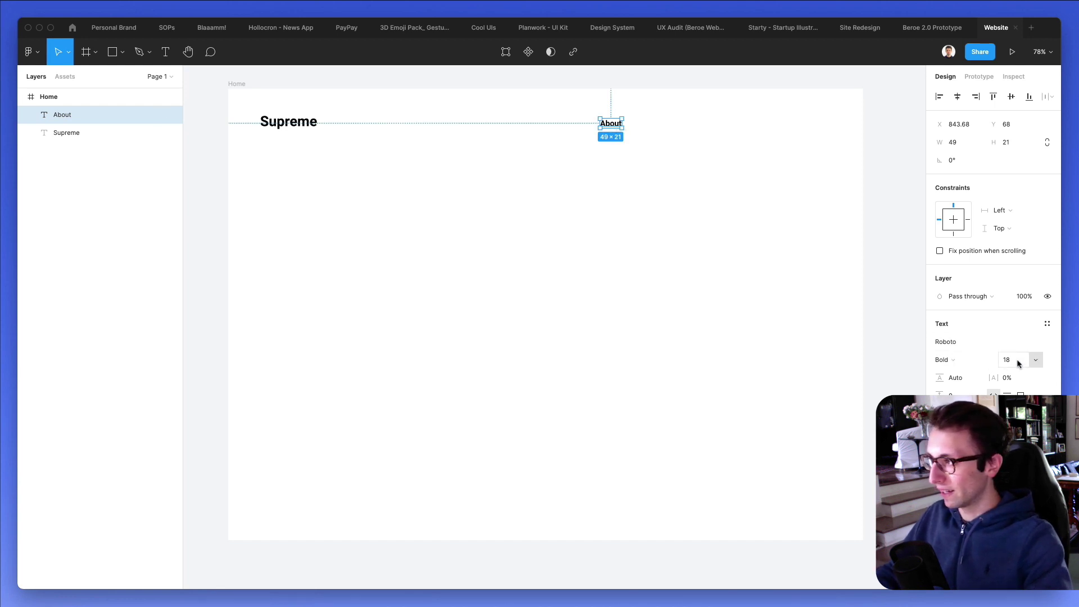
Duplicate About into three more evenly spaced copies.
left_click_drag(611, 126, 672, 128)
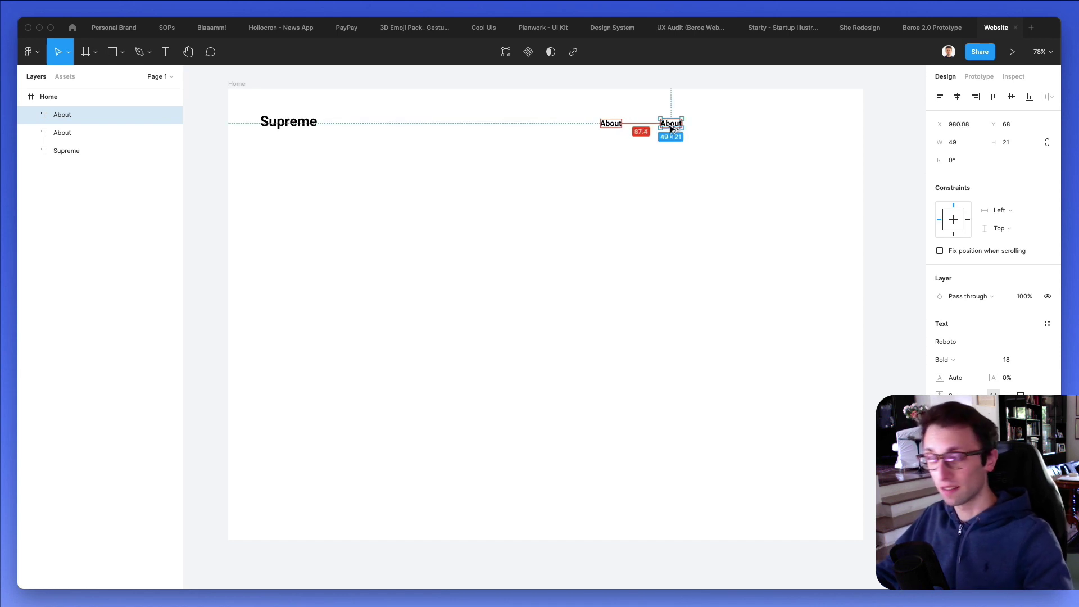
left_click_drag(672, 129, 669, 127)
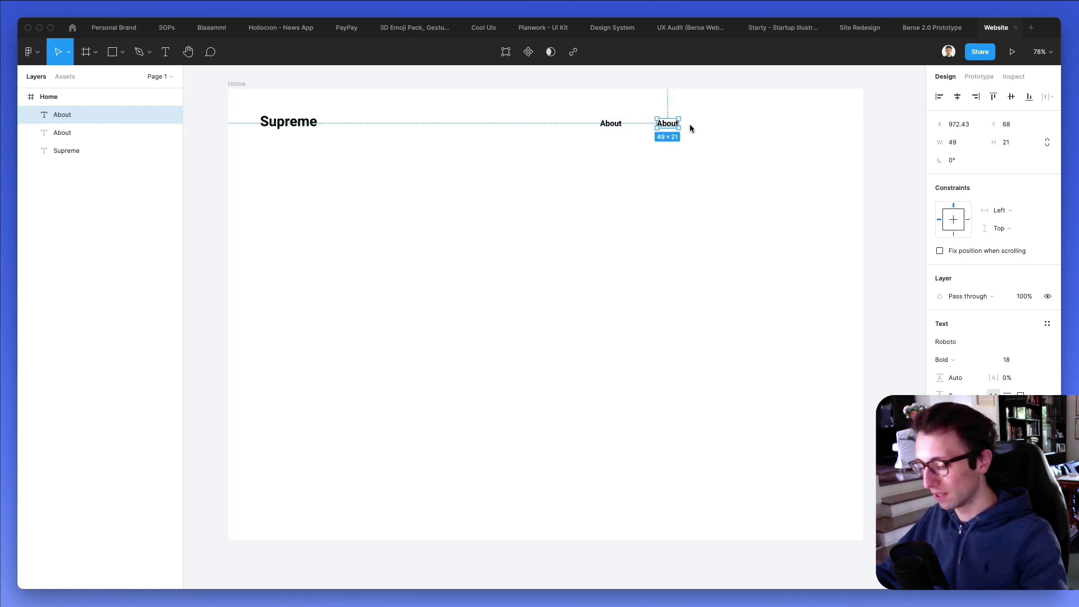
key("super+d")
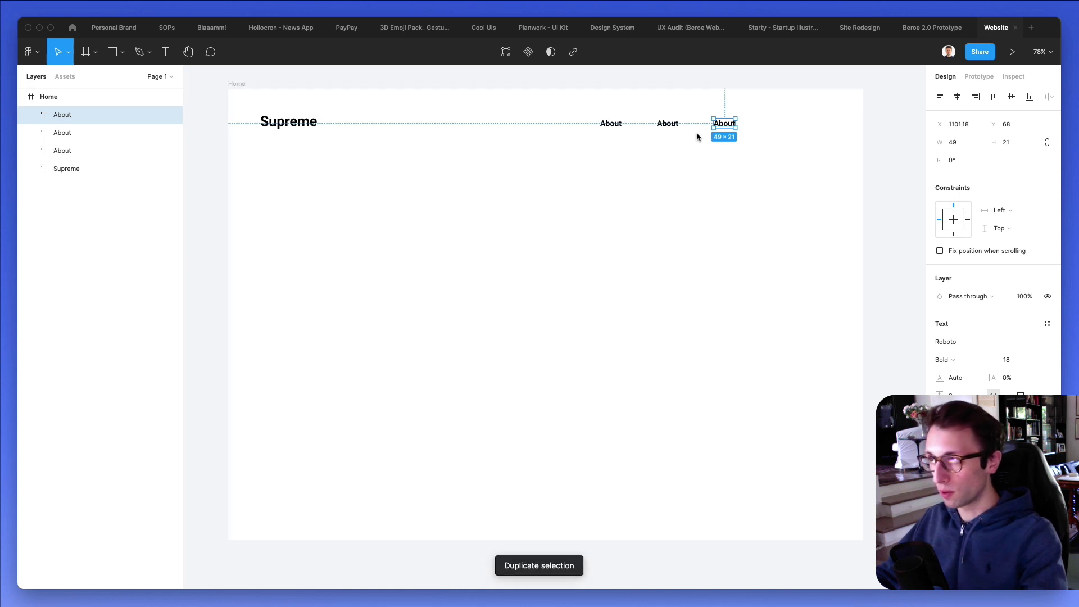
key("super+d")
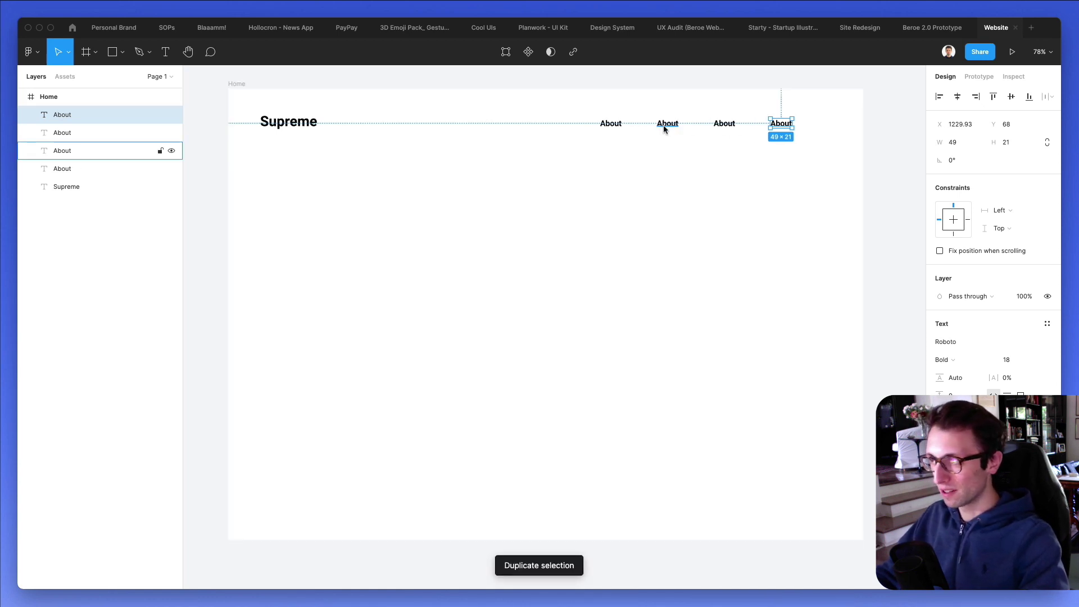
Retype the copies as Services, FAQ and Contact.
double_click(663, 127)
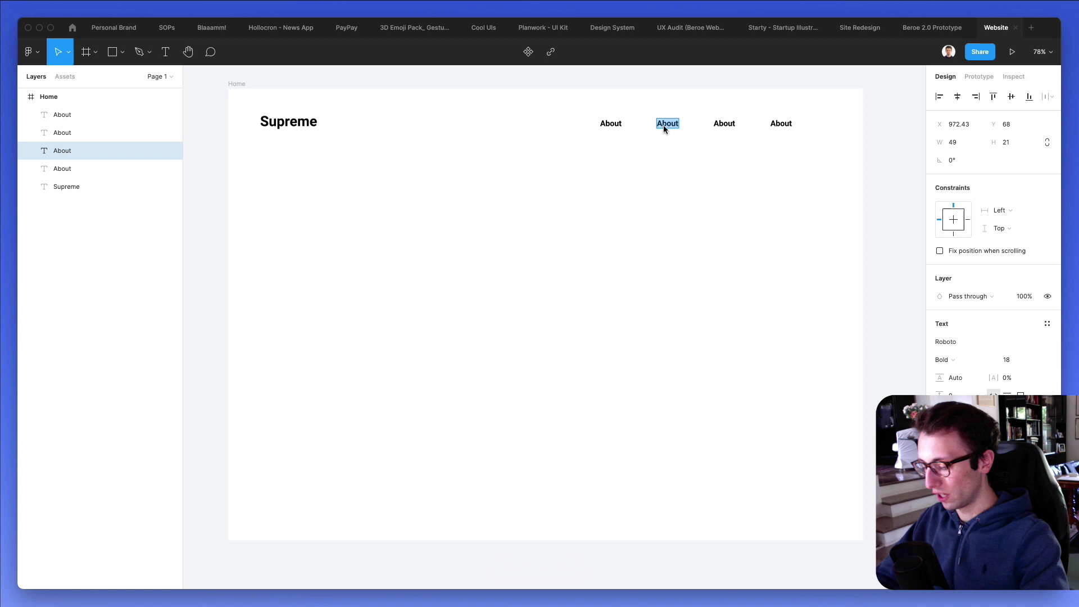
type("Services")
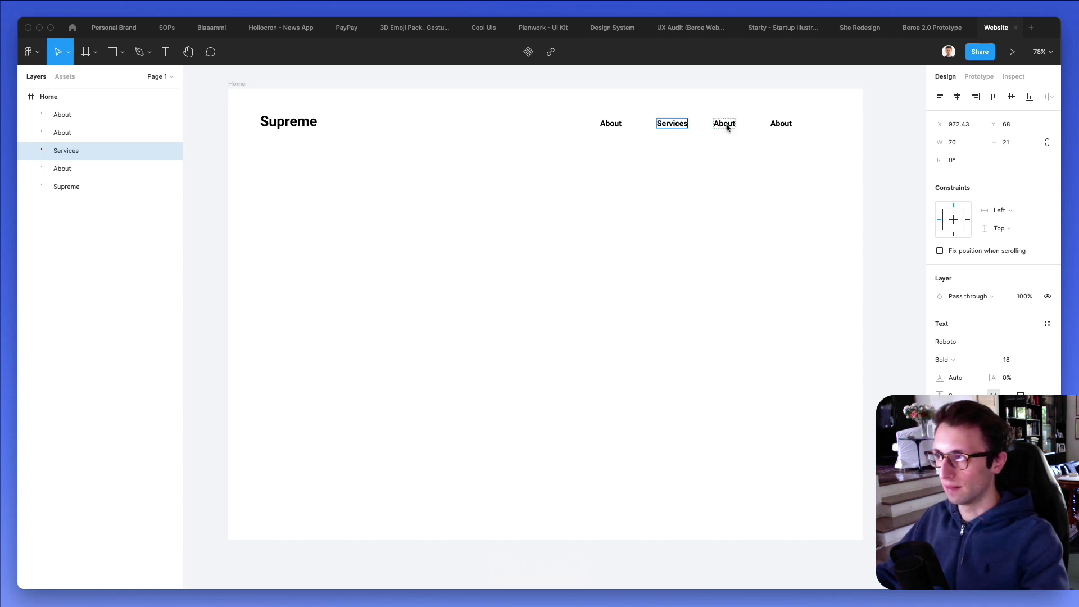
double_click(725, 125)
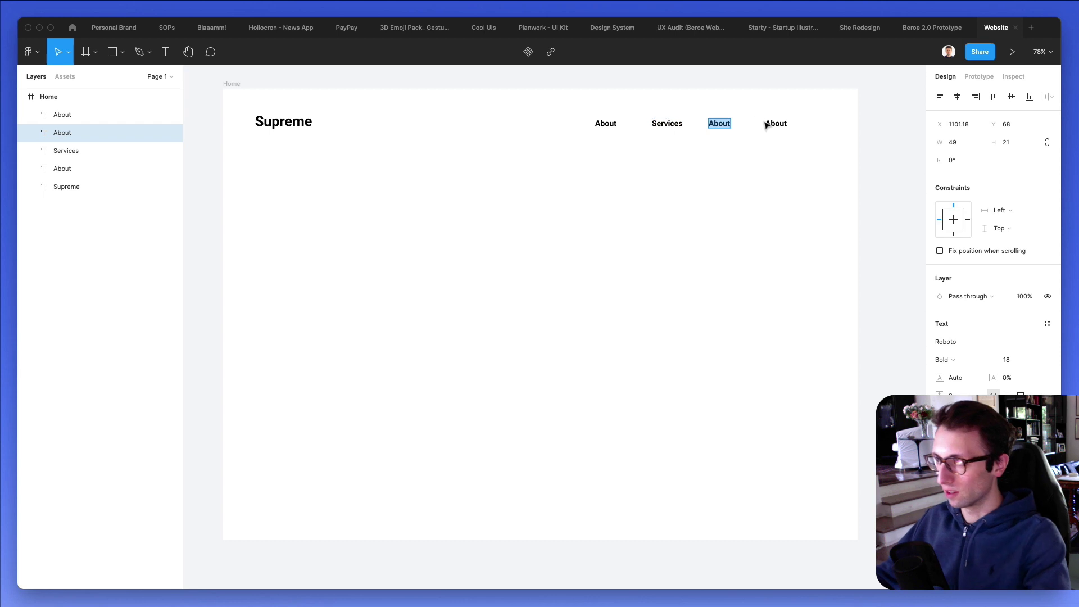
scroll(765, 125, "right", 1)
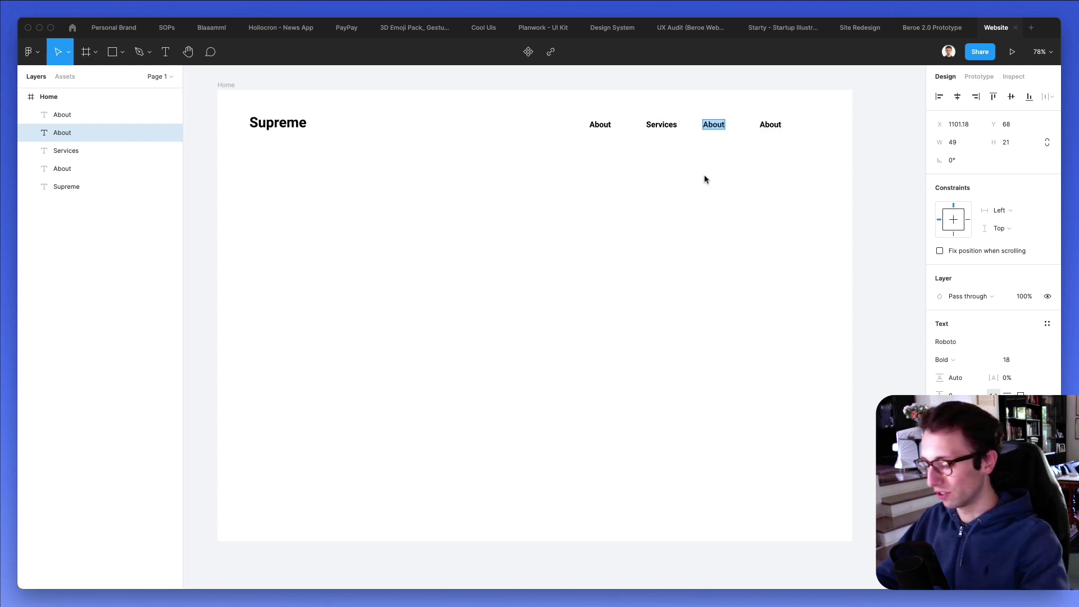
type("FAQ")
double_click(771, 125)
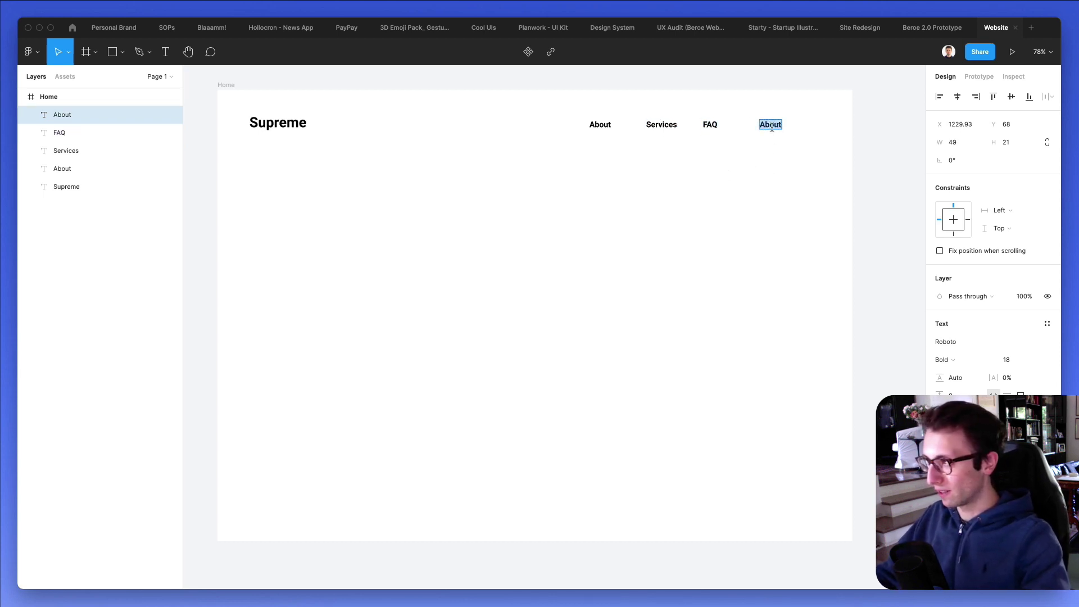
type("Contact")
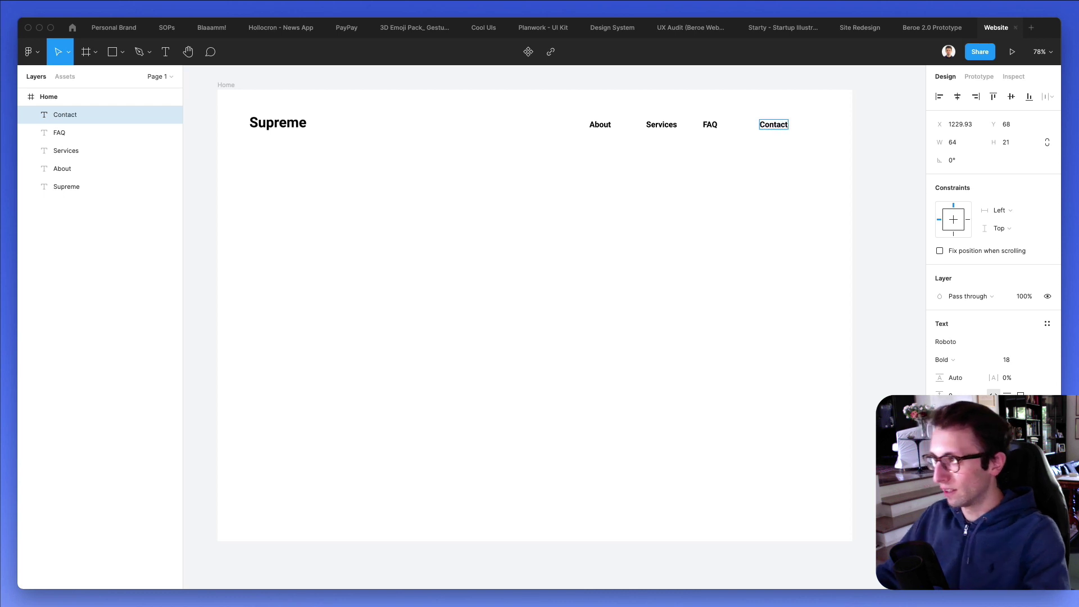
key("Escape")
Distribute the four nav items with equal horizontal spacing and shift them left.
left_click_drag(774, 131, 557, 113)
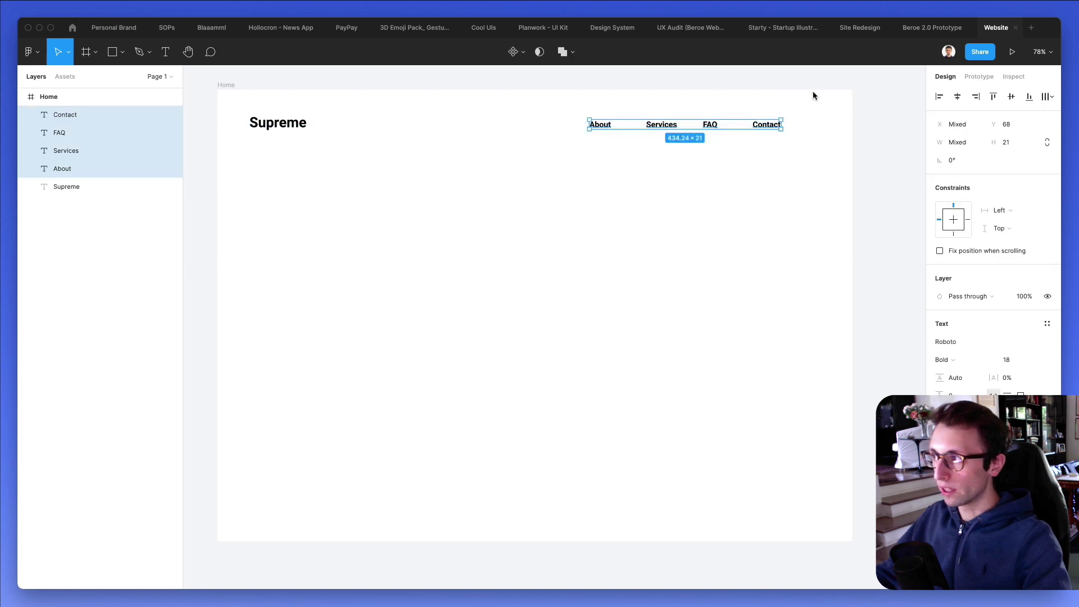
left_click(1048, 98)
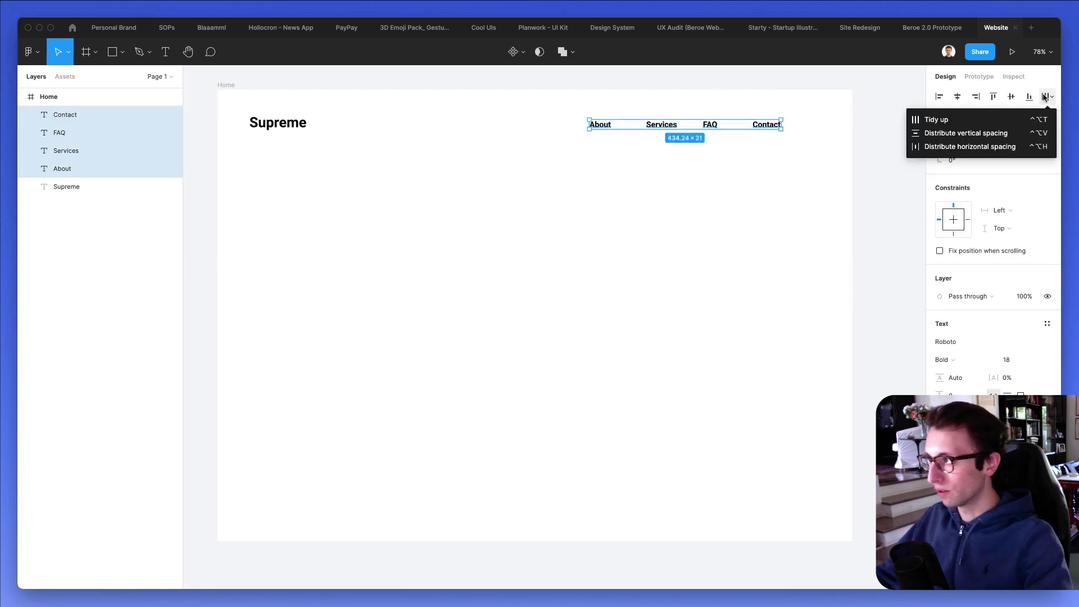
left_click(968, 148)
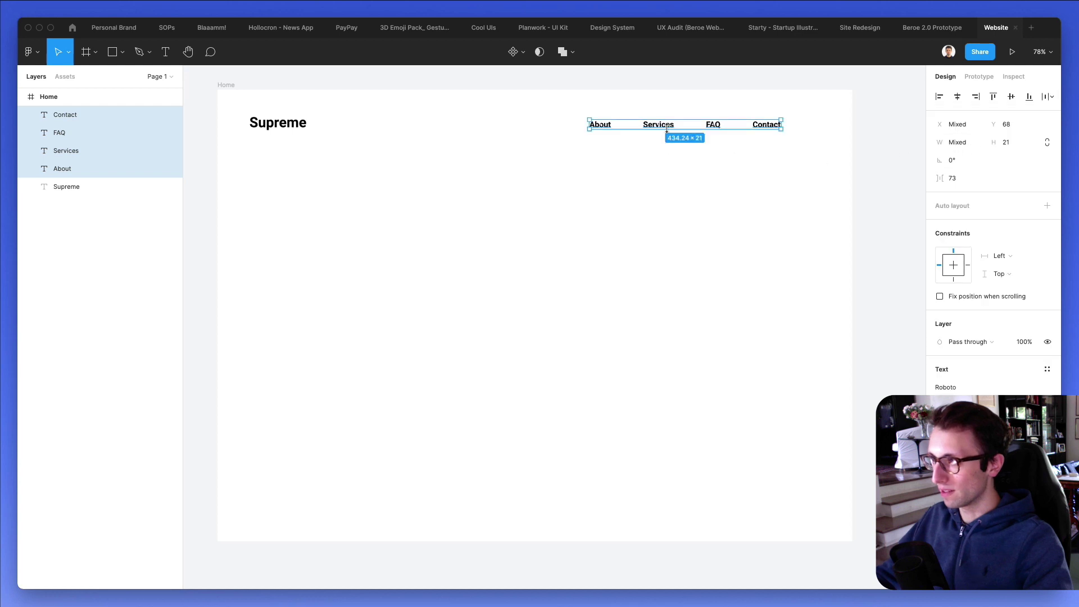
left_click_drag(667, 127, 641, 128)
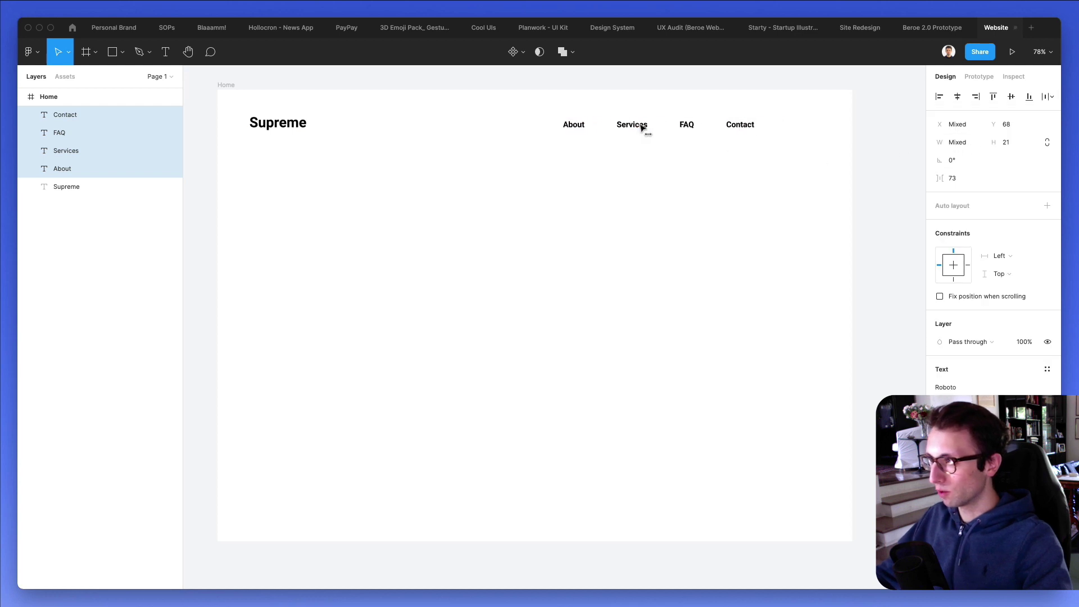
Copy Contact to the right as a fifth nav item reading Login.
left_click(751, 170)
left_click_drag(743, 127, 808, 129)
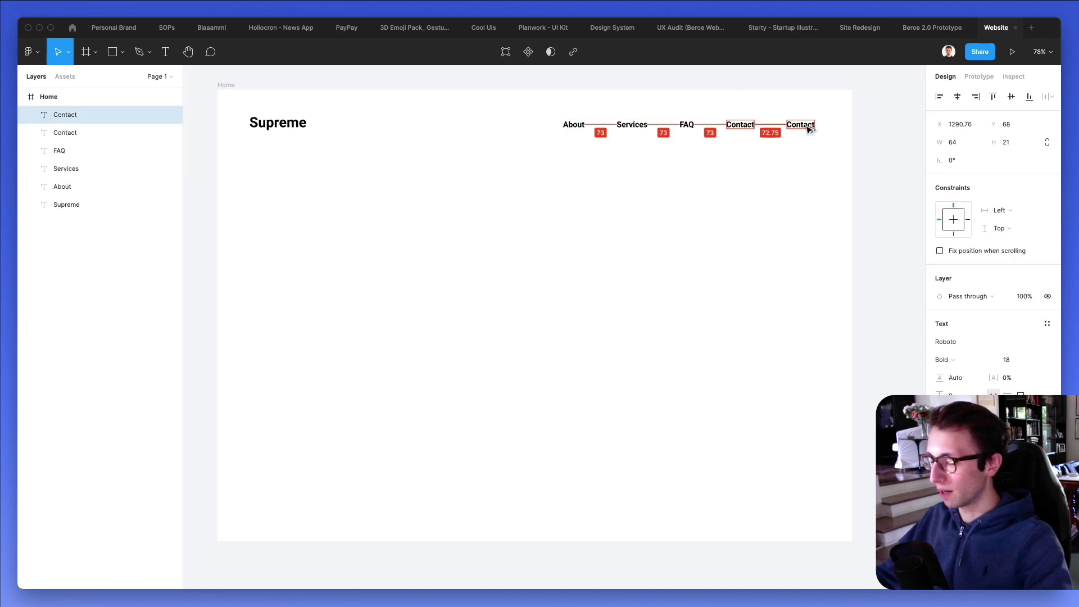
double_click(802, 125)
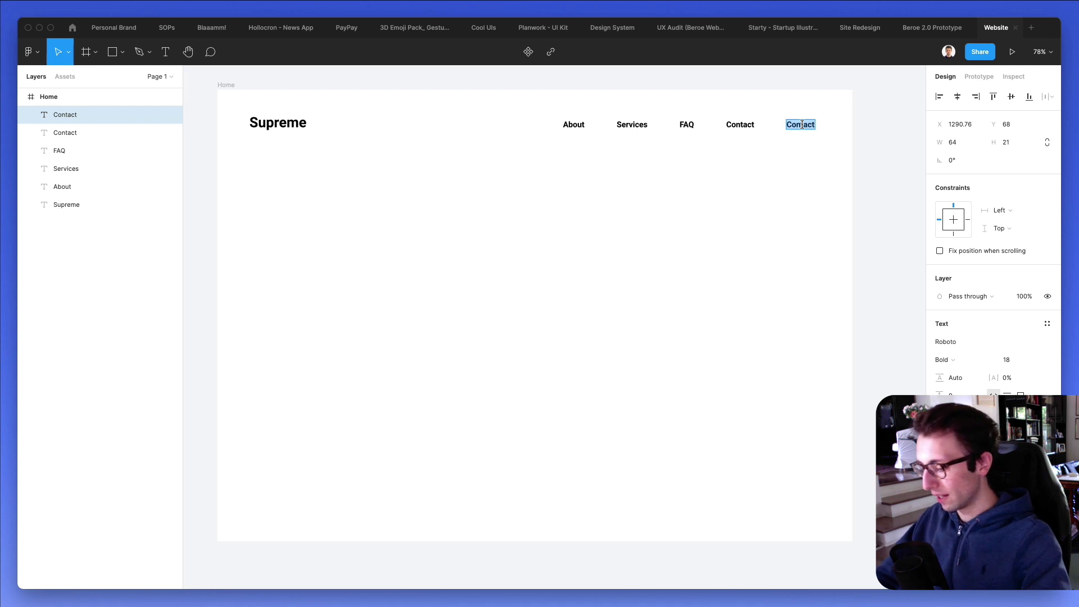
type("Login")
key("Escape")
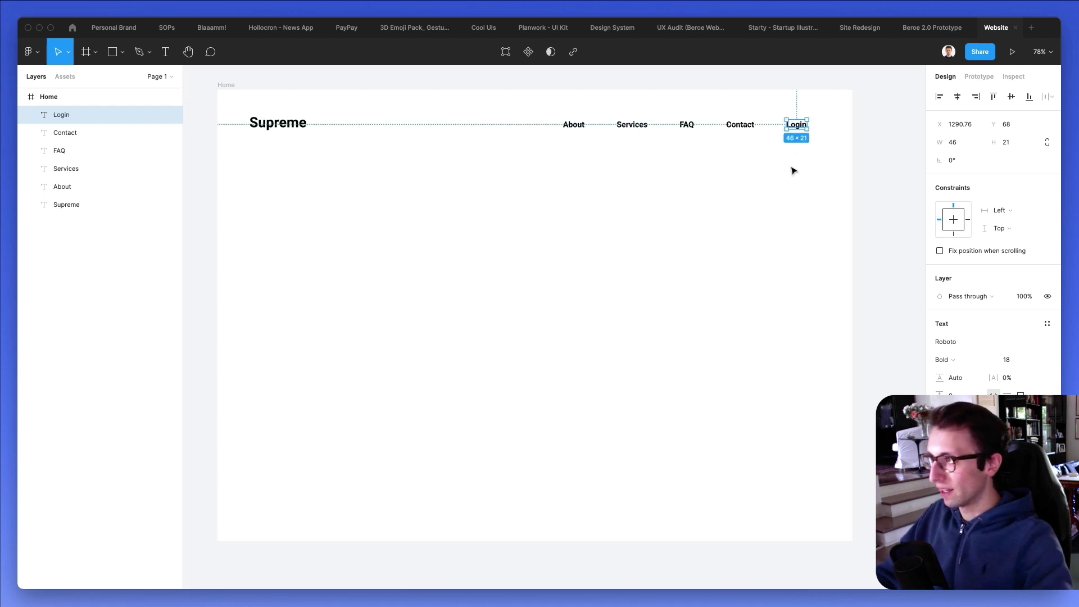
key("Escape")
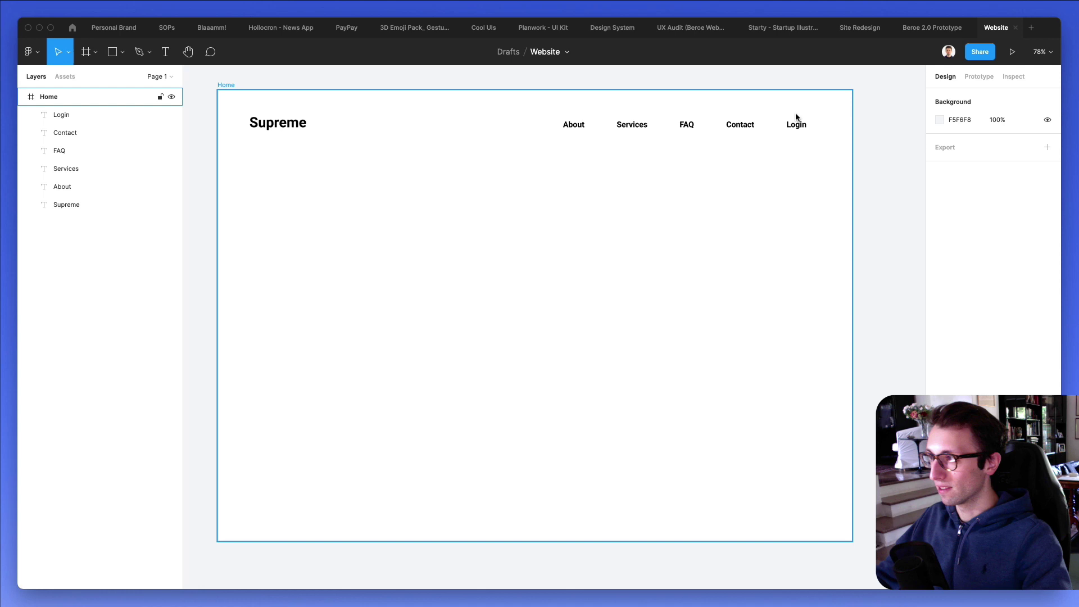
scroll(795, 116, "up", 5)
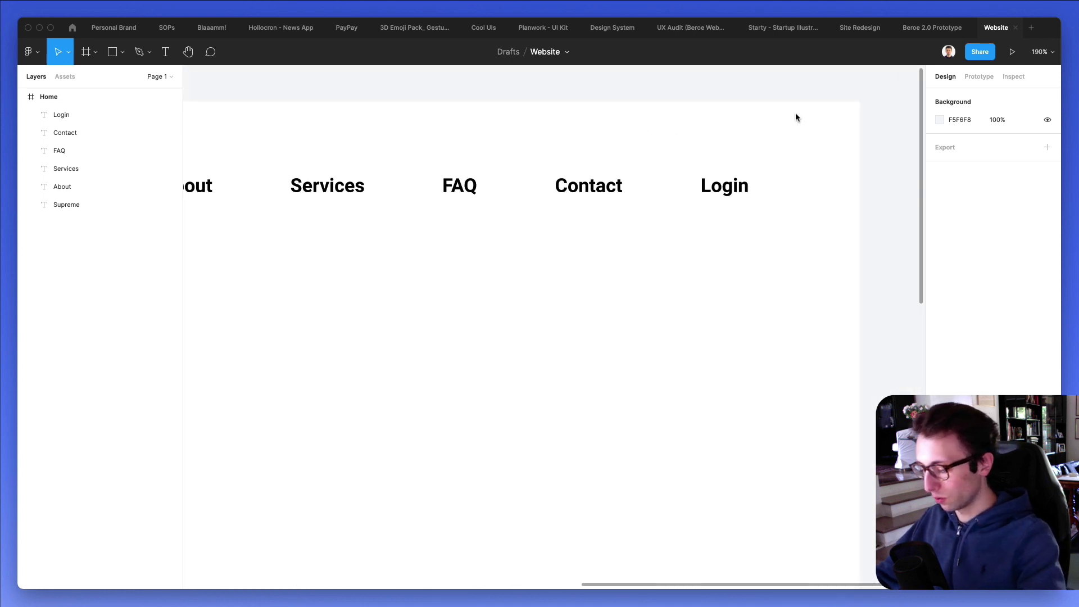
Put a black rectangle behind Login and make the Login text white.
key("r")
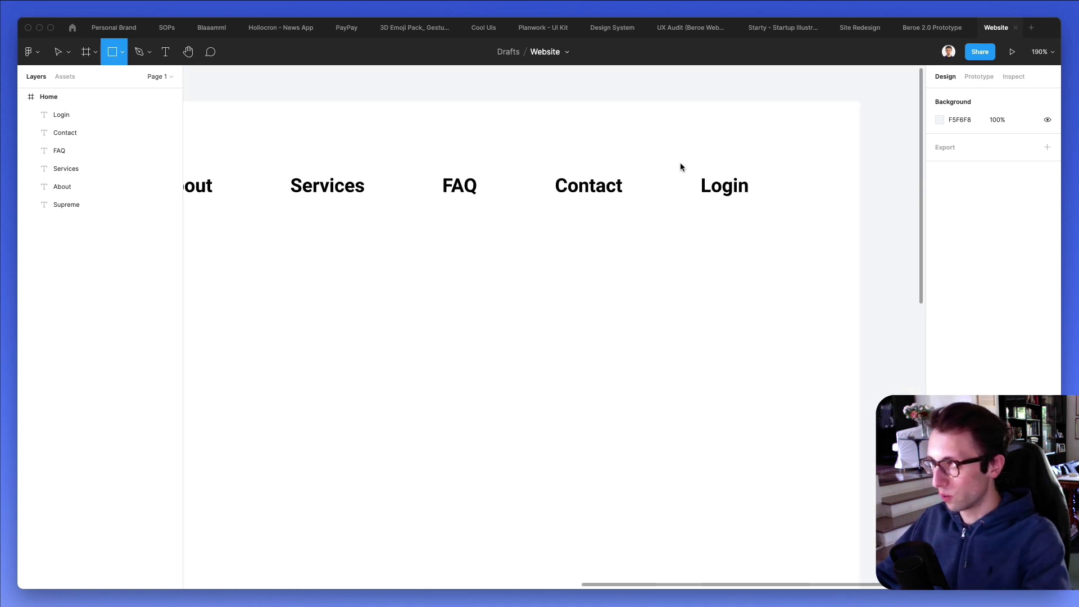
left_click_drag(678, 164, 784, 215)
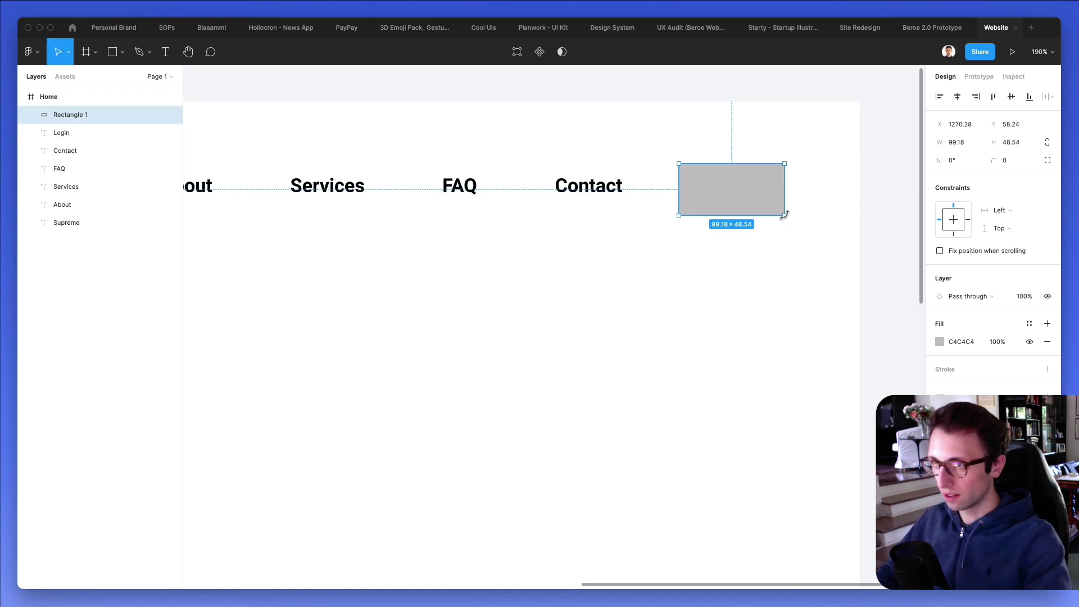
key("super+bracketleft")
key("super+bracketleft")
left_click_drag(770, 198, 762, 186)
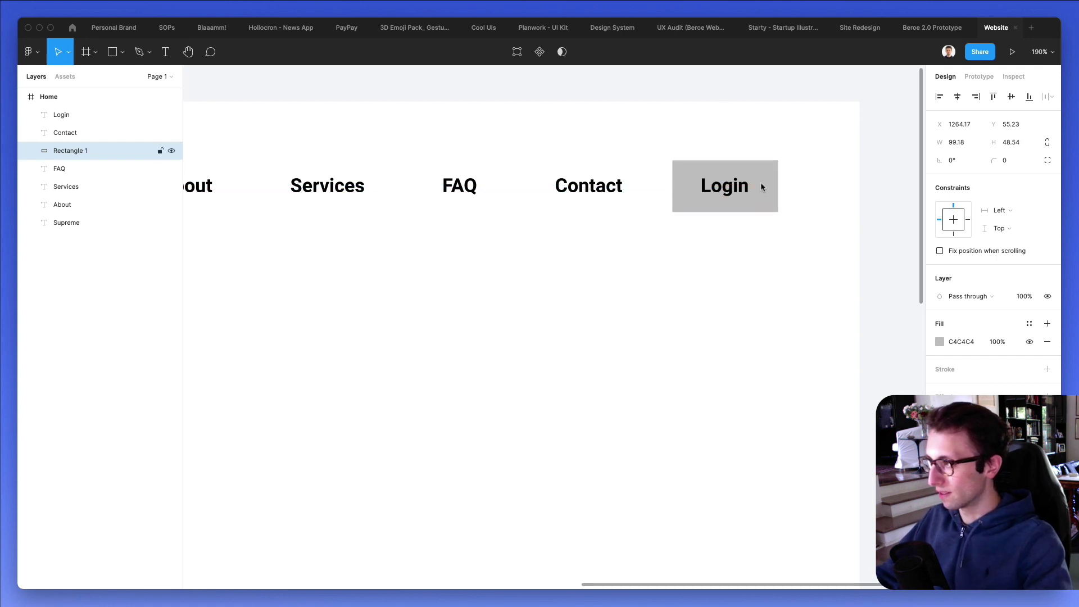
key("i")
left_click(730, 188)
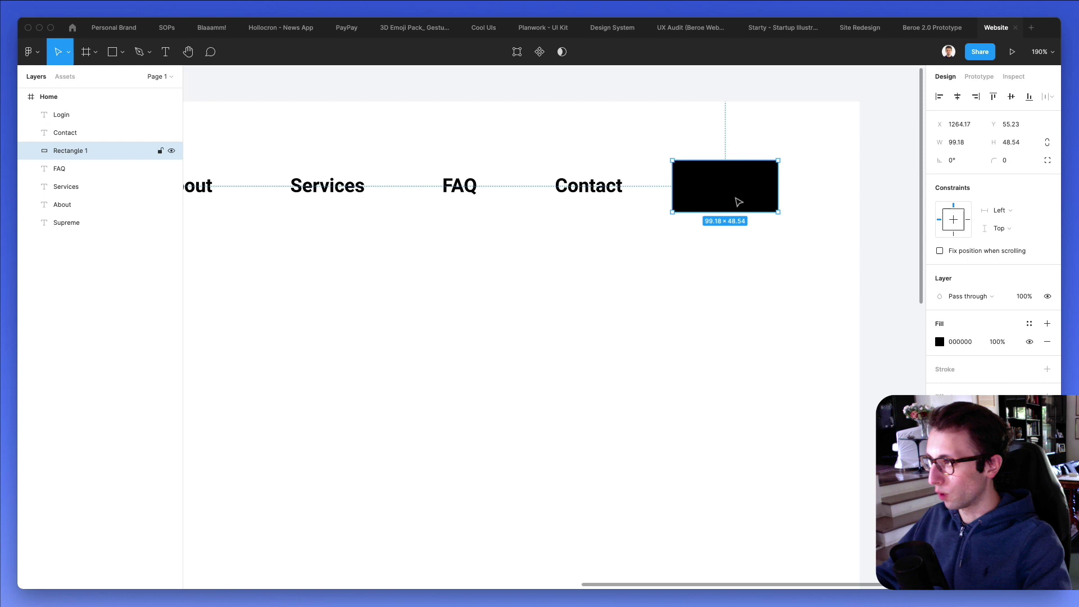
left_click(736, 191)
key("i")
left_click(870, 118)
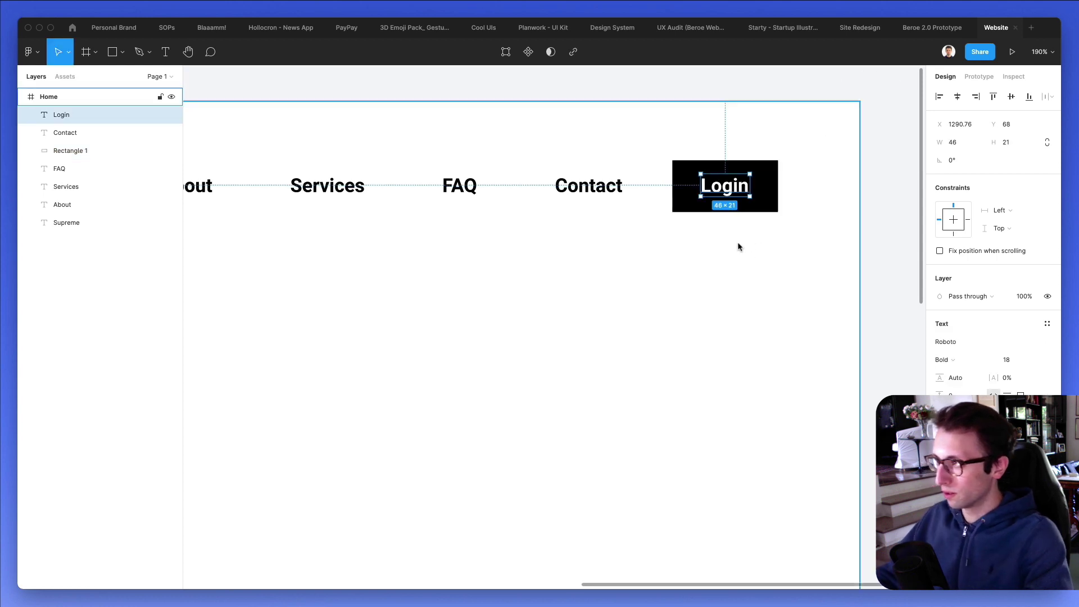
Zoom out to the whole header and select the About, Services, FAQ and Contact links.
key("Escape")
scroll(737, 245, "down", 3)
scroll(725, 214, "down", 3)
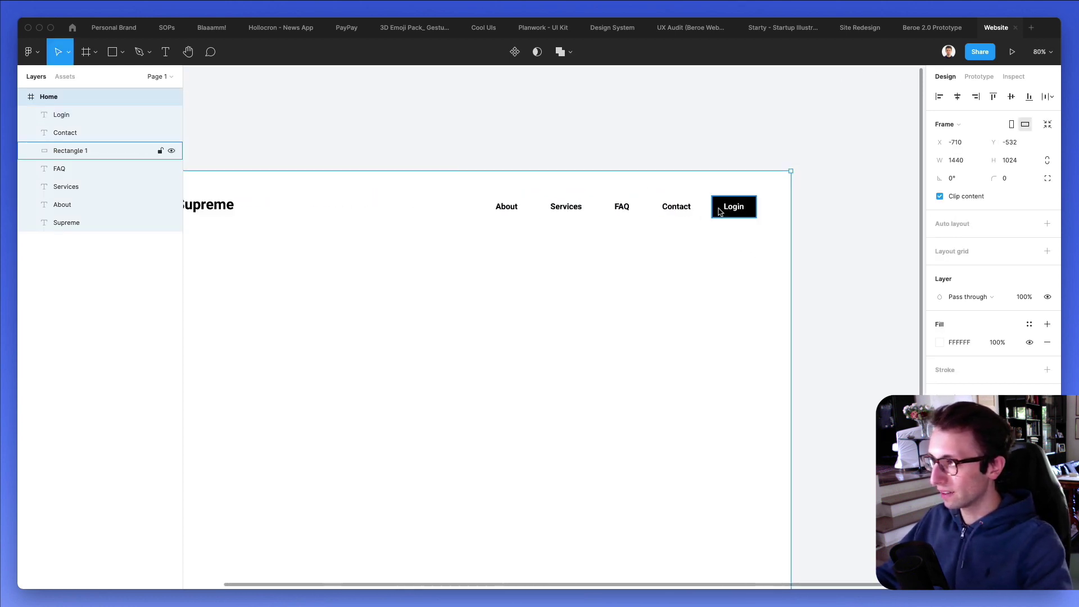
scroll(501, 231, "right", 5)
scroll(505, 231, "left", 5)
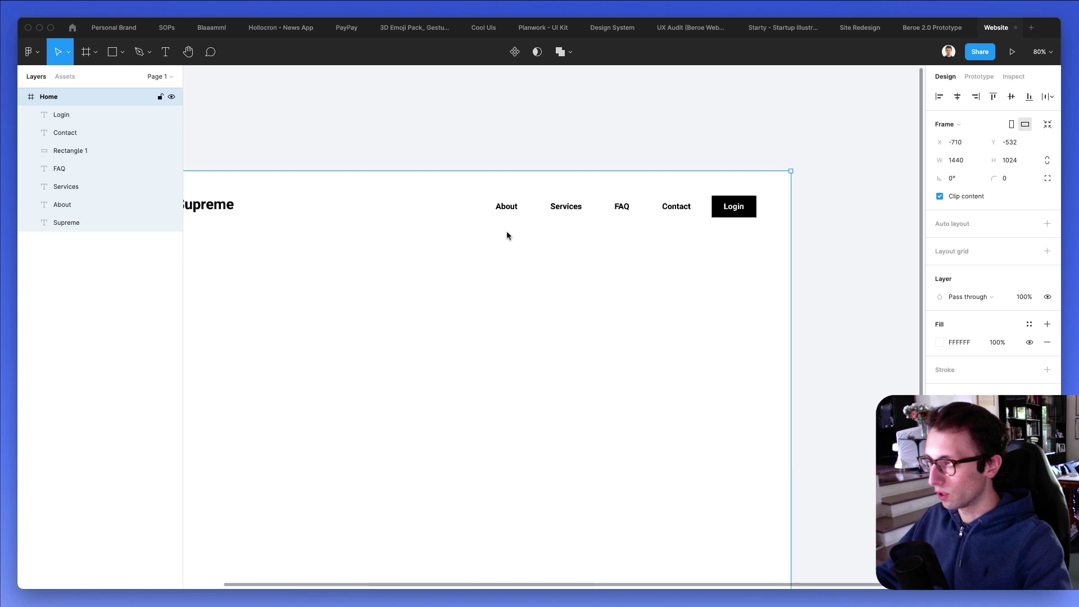
left_click(642, 147)
scroll(643, 147, "left", 4)
left_click_drag(618, 156, 824, 224)
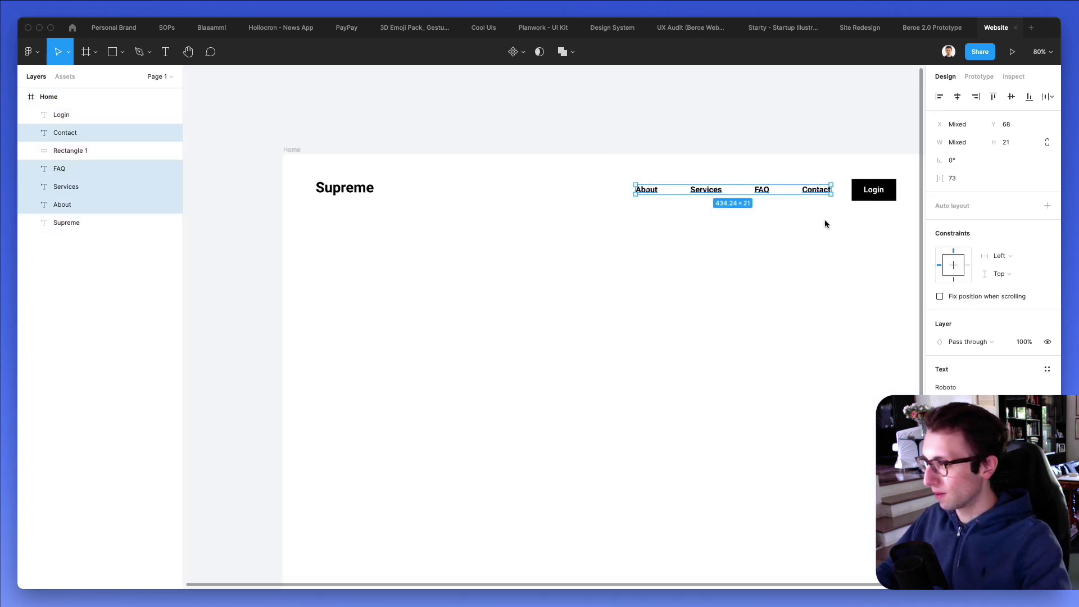
scroll(824, 224, "right", 3)
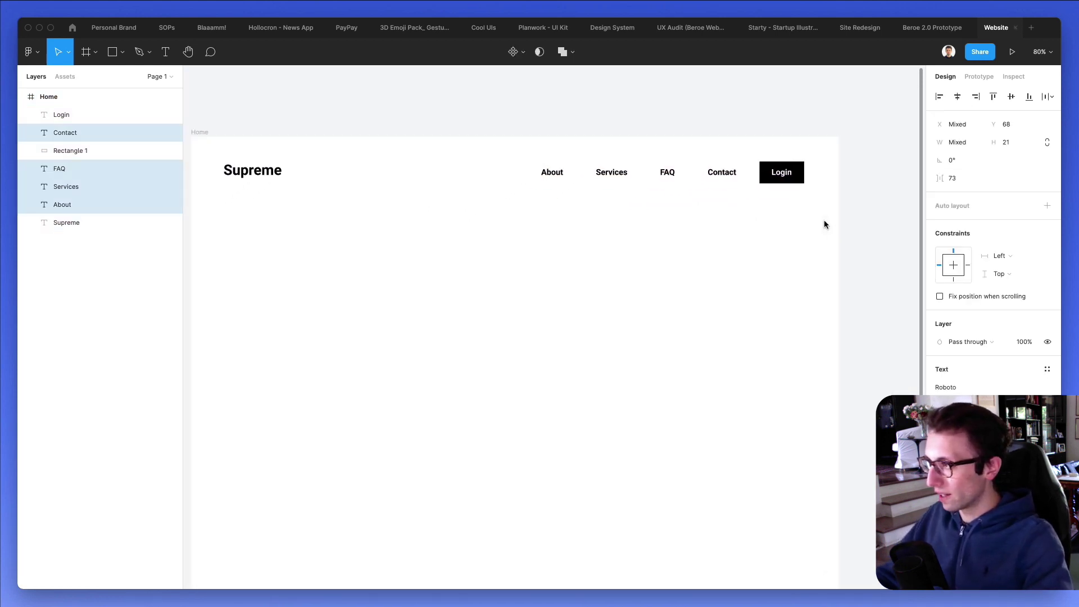
Change the Supreme logo's font weight to Black.
scroll(823, 224, "left", 2)
scroll(824, 224, "down", 2)
left_click(810, 168)
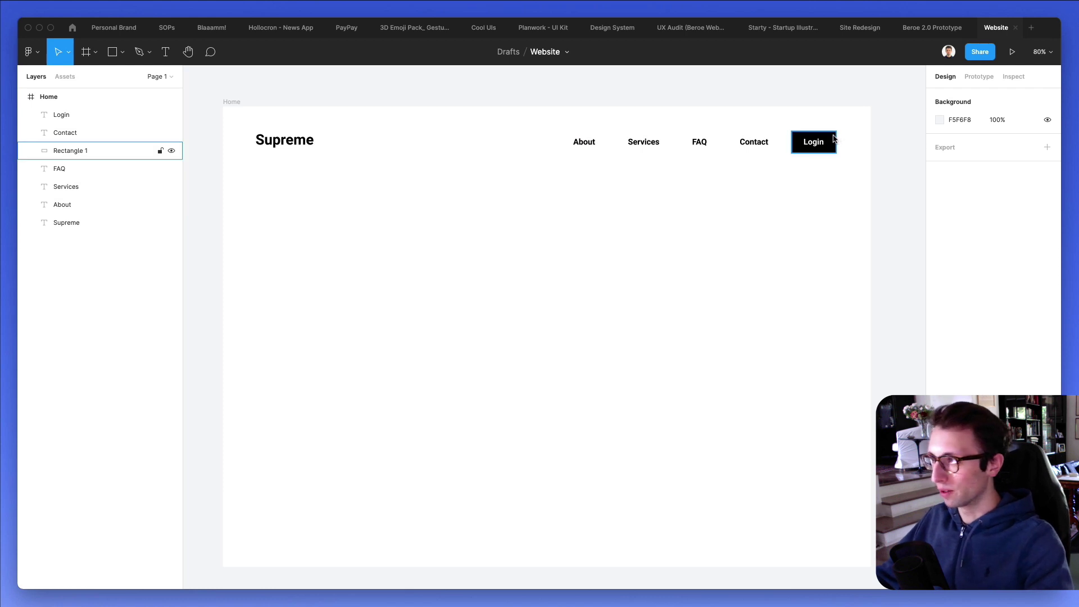
left_click(284, 140)
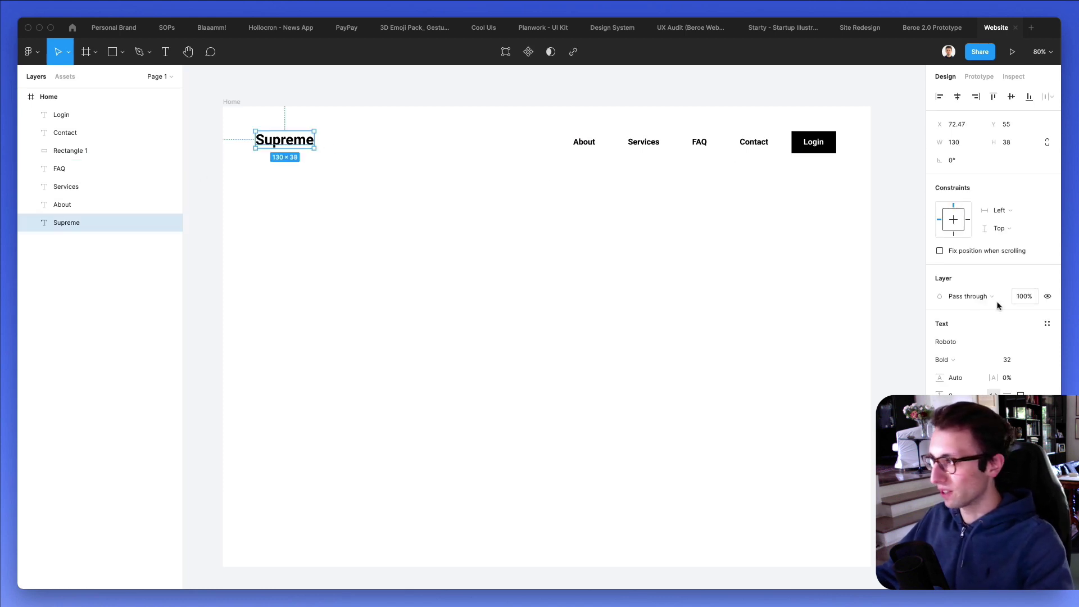
left_click(964, 359)
left_click(961, 371)
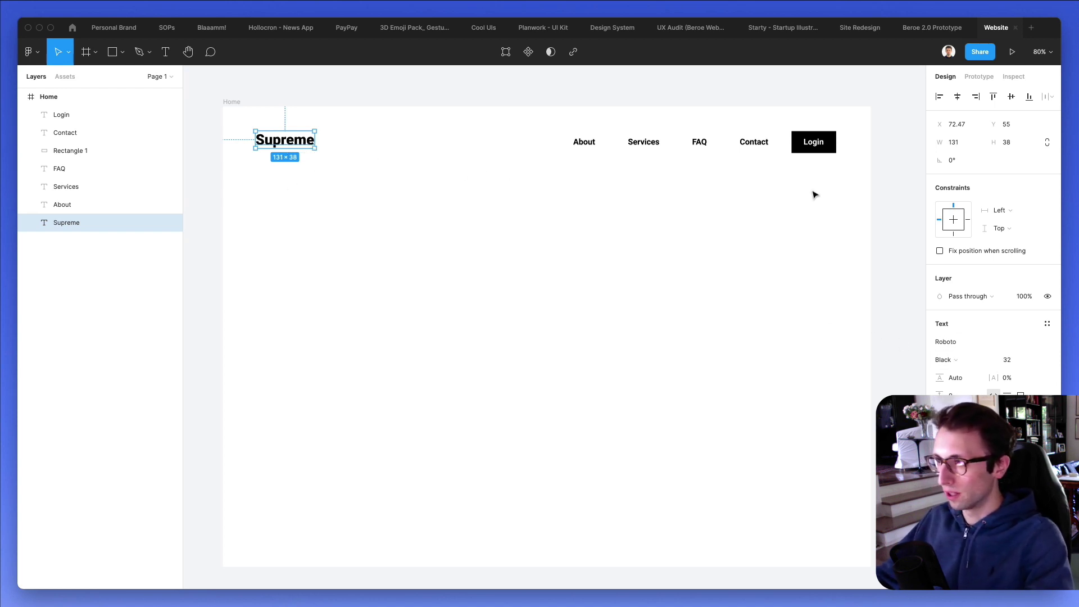
Set the Supreme logo's font size to 35.
left_click(1006, 359)
type("34")
key("Return")
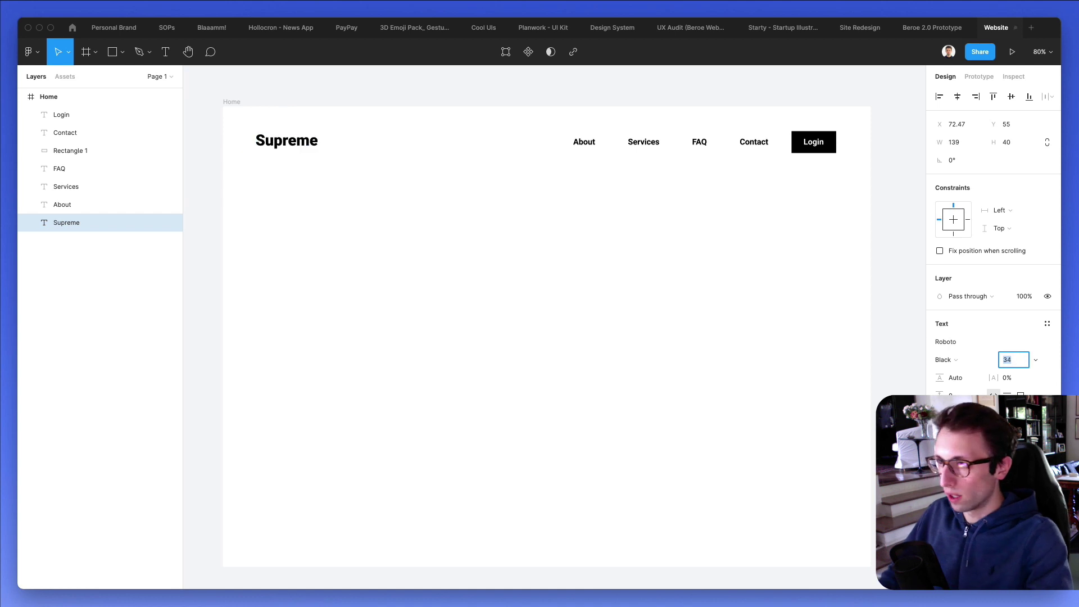
key("Up")
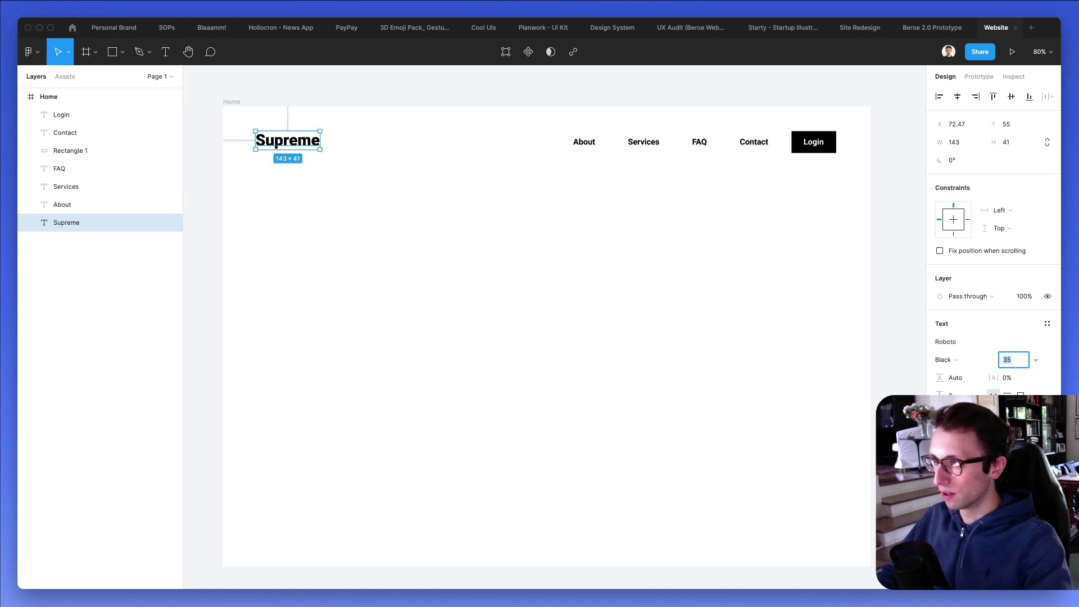
left_click(598, 302)
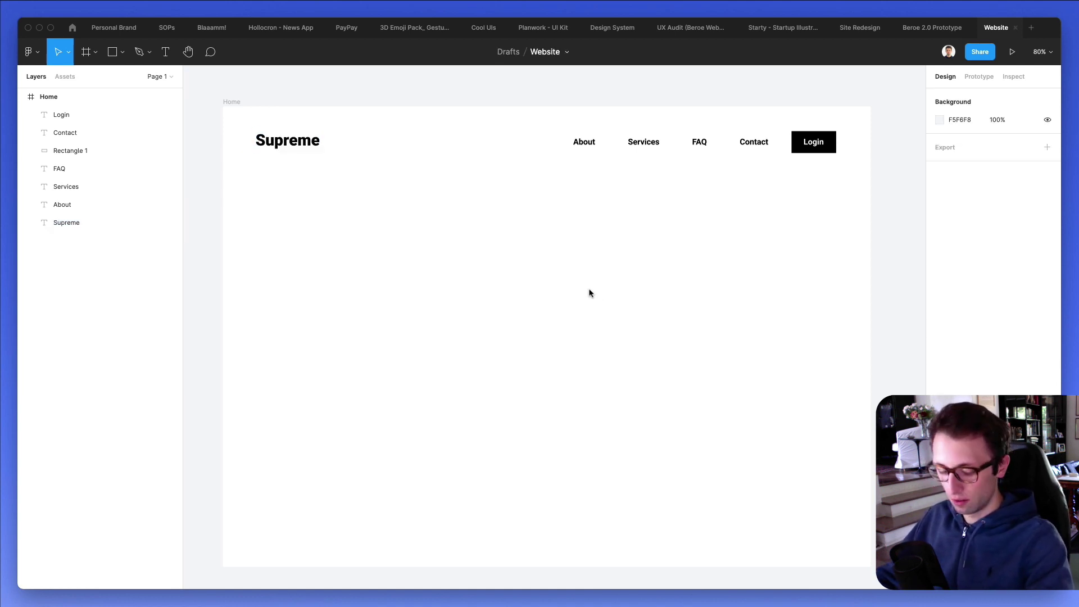
scroll(588, 288, "down", 1)
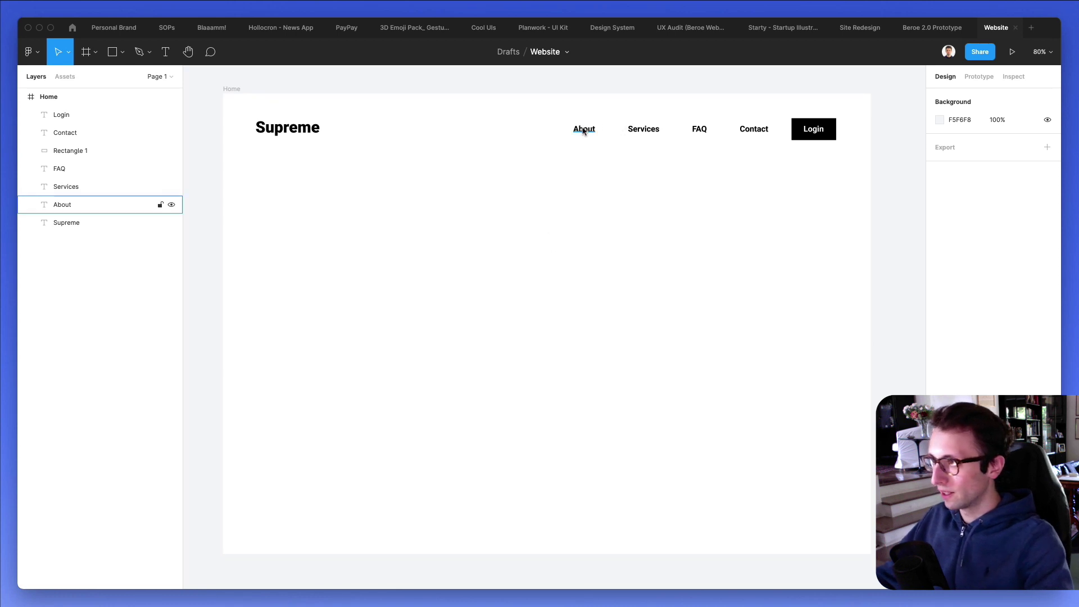
Duplicate Supreme below the header and enlarge the copy to size 45.
left_click_drag(287, 132, 291, 261)
left_click(1023, 360)
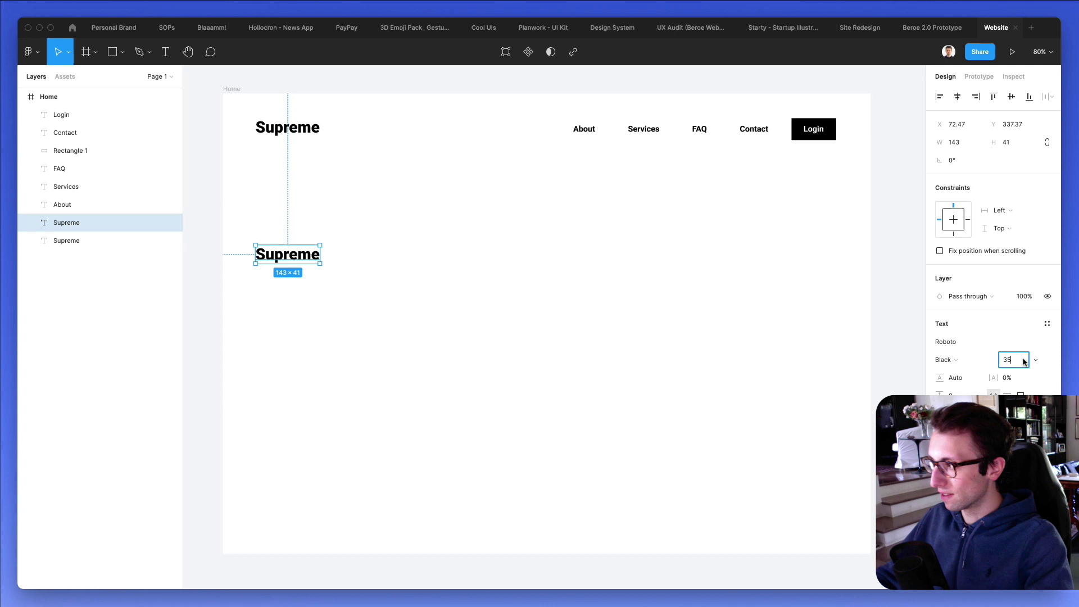
key("shift+Up")
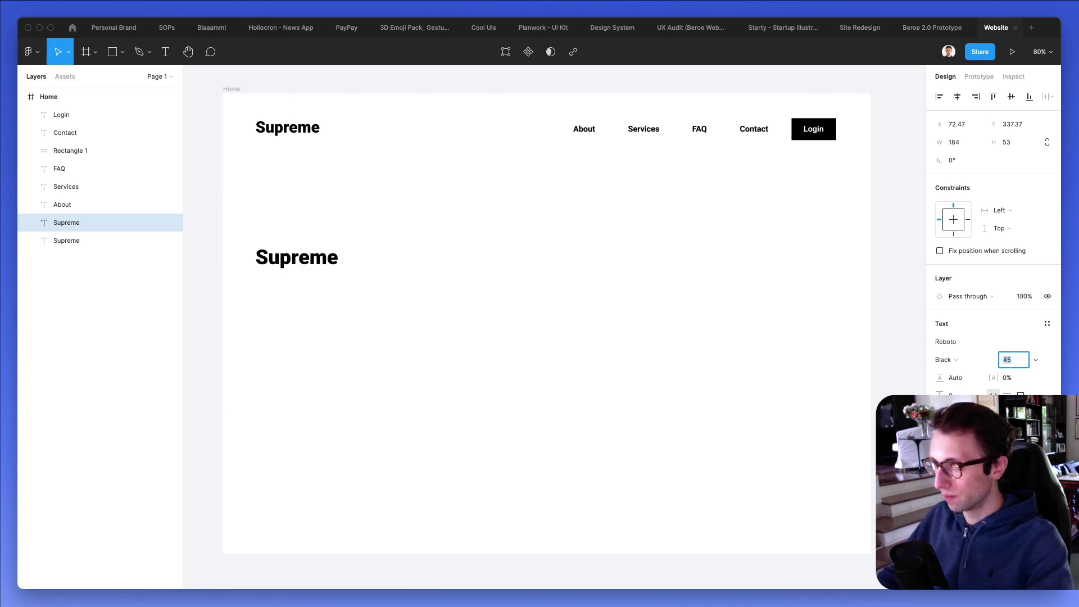
left_click(349, 253)
Change the copy's text to 'This is going to be a SaaS Revolution'.
double_click(329, 253)
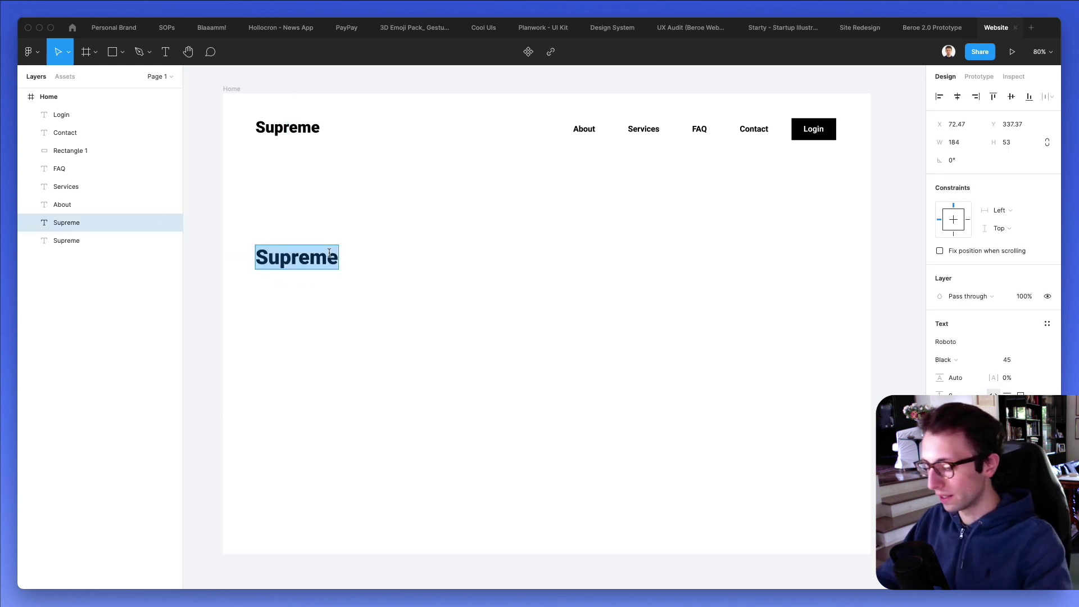
type("This i")
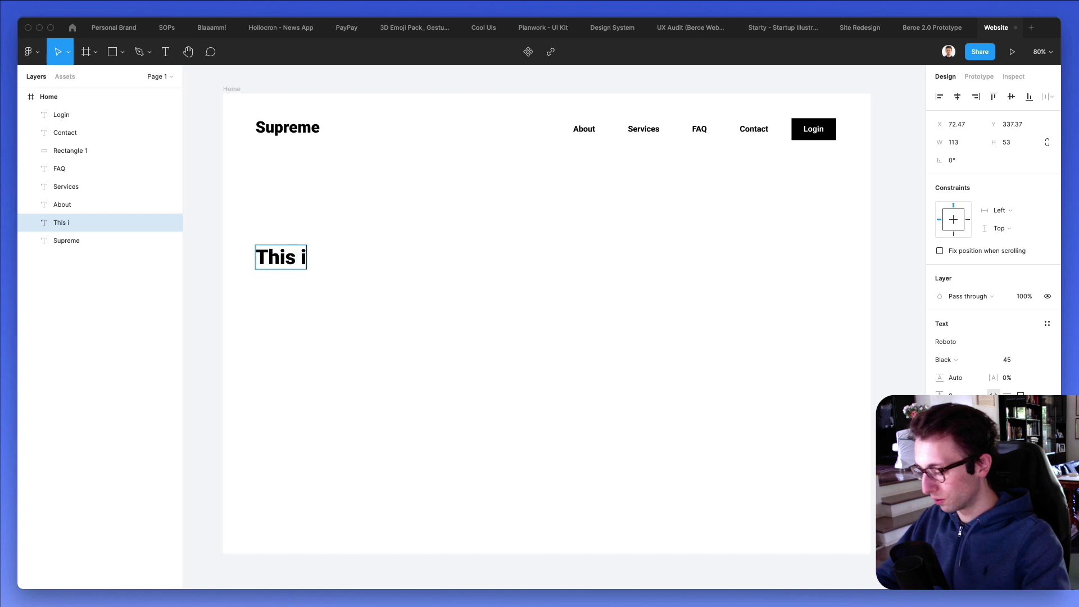
type("s going to")
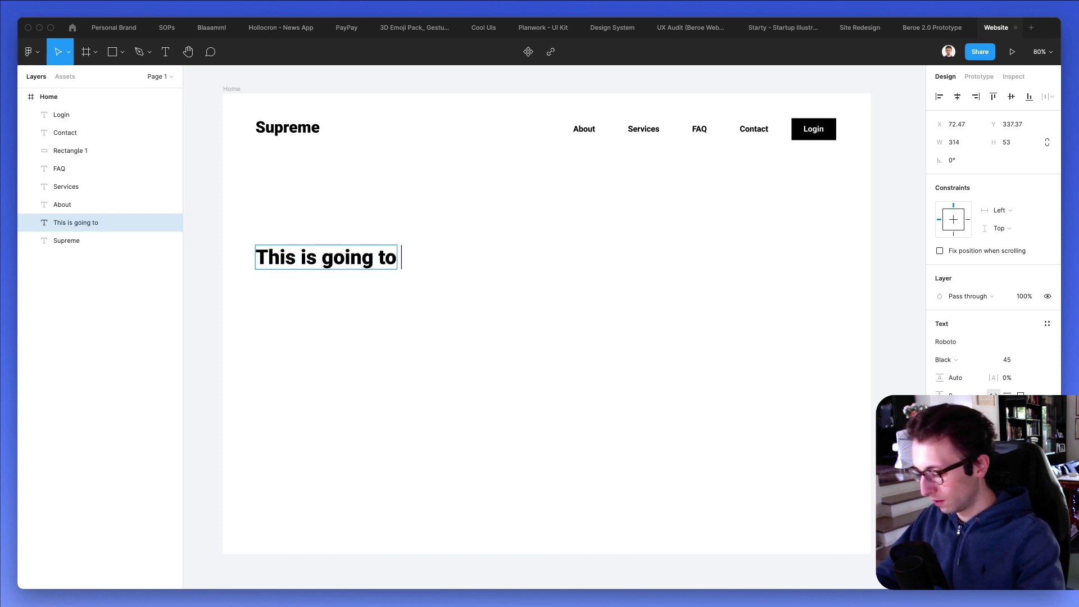
type("be a Saa")
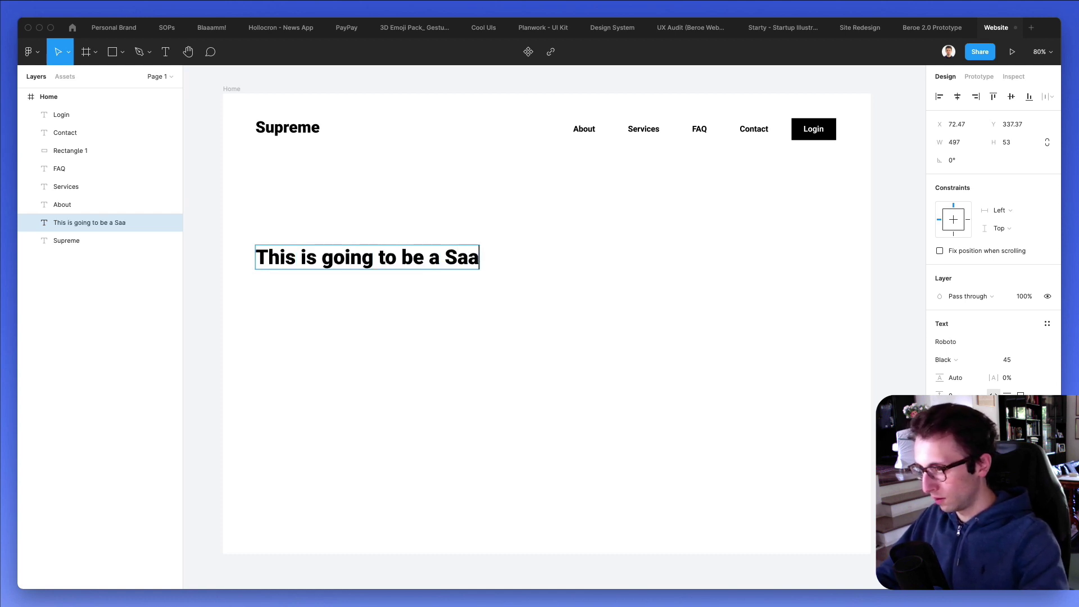
type("S Revolt")
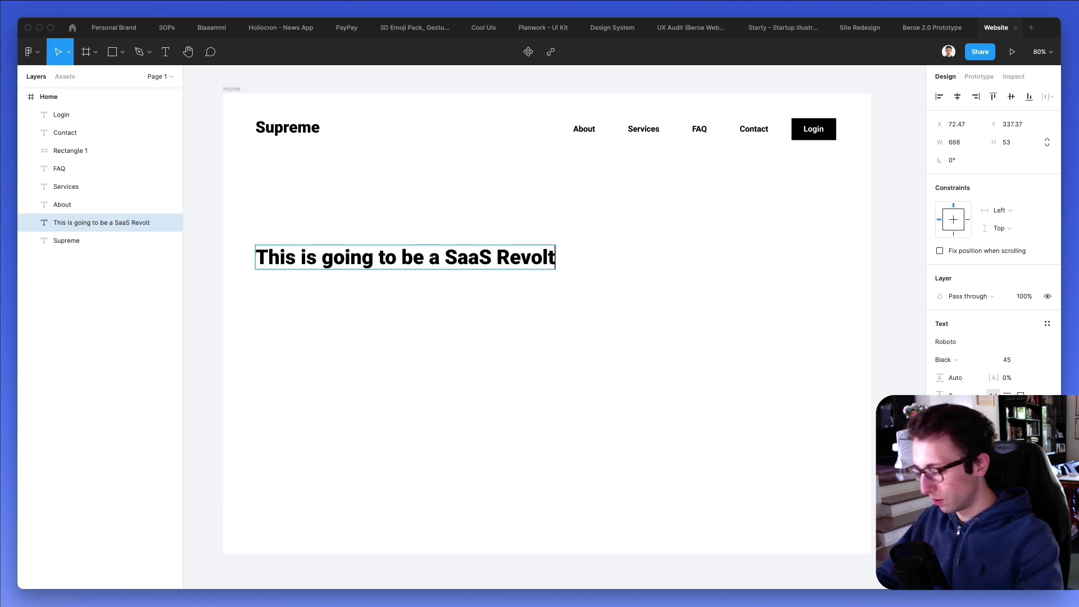
key("BackSpace")
key("BackSpace")
key("BackSpace")
key("BackSpace")
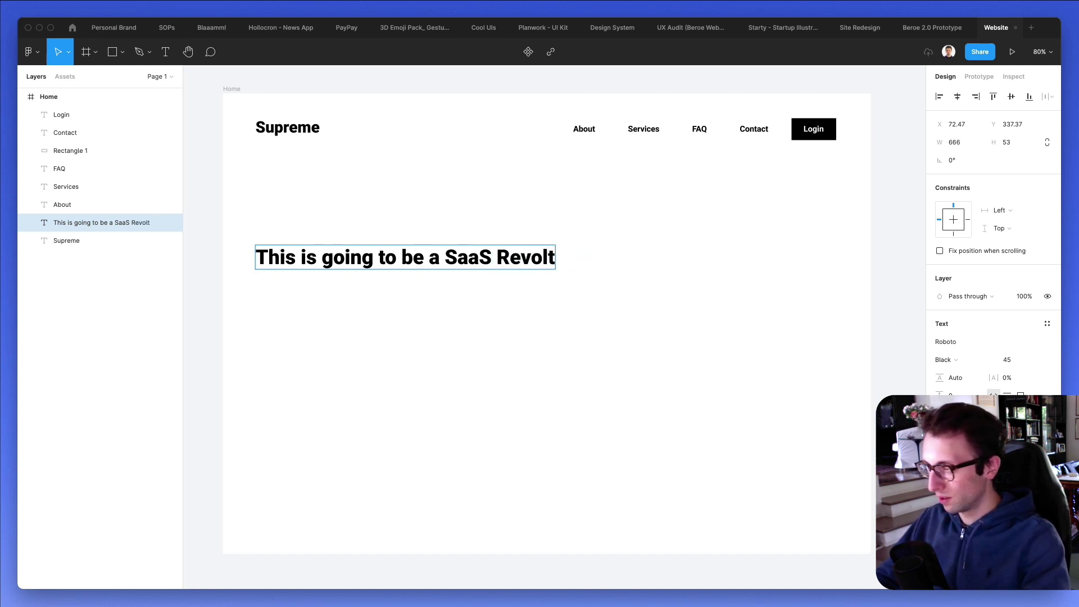
type("tion")
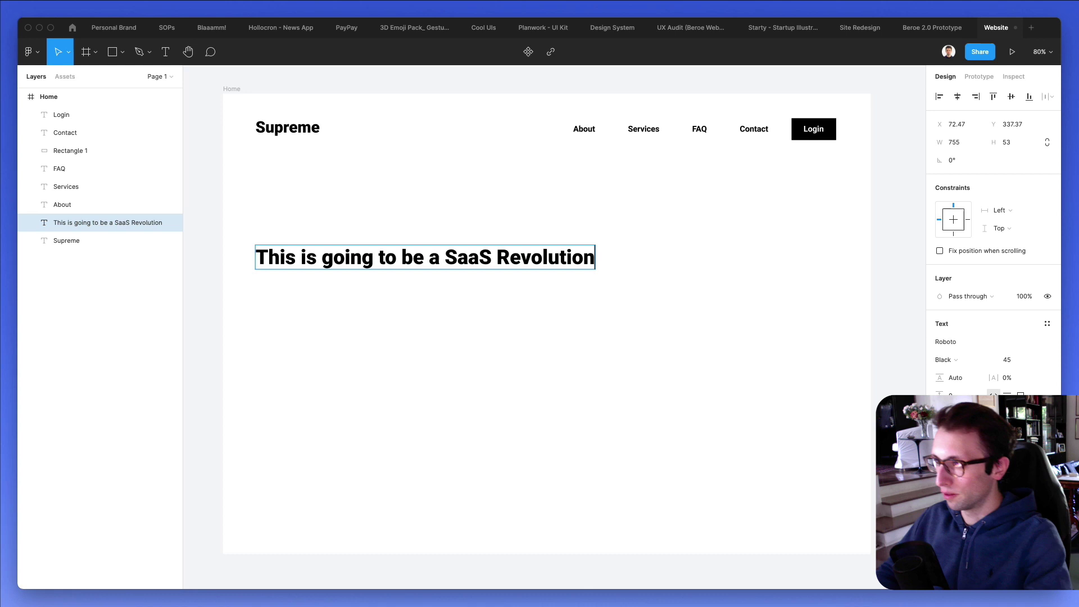
key("Escape")
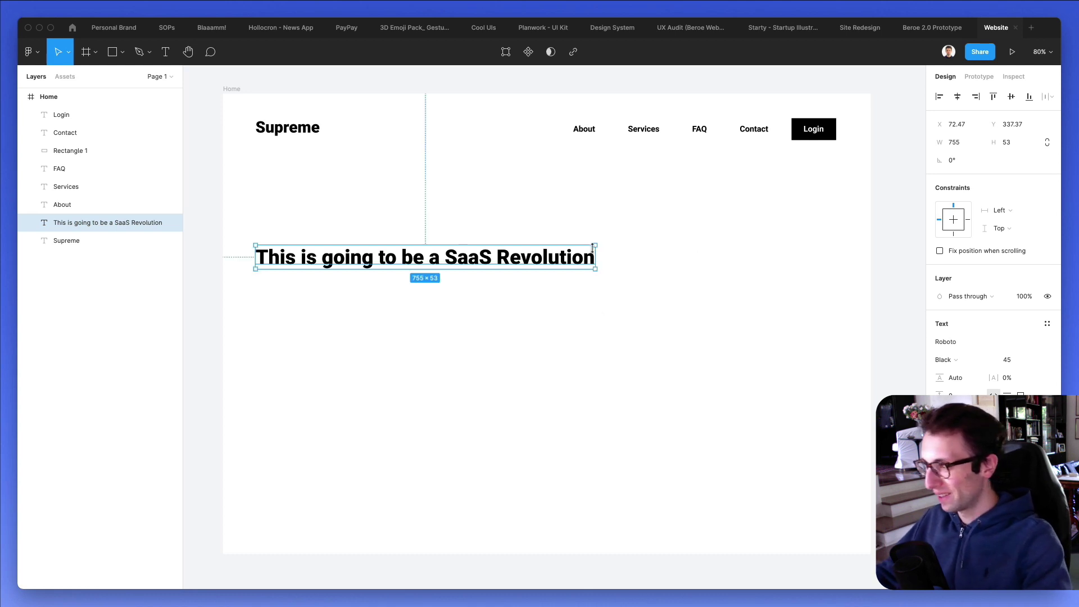
Wrap the headline to two lines with 131.7% line height and font size 63 in a wider box.
left_click_drag(595, 256, 465, 266)
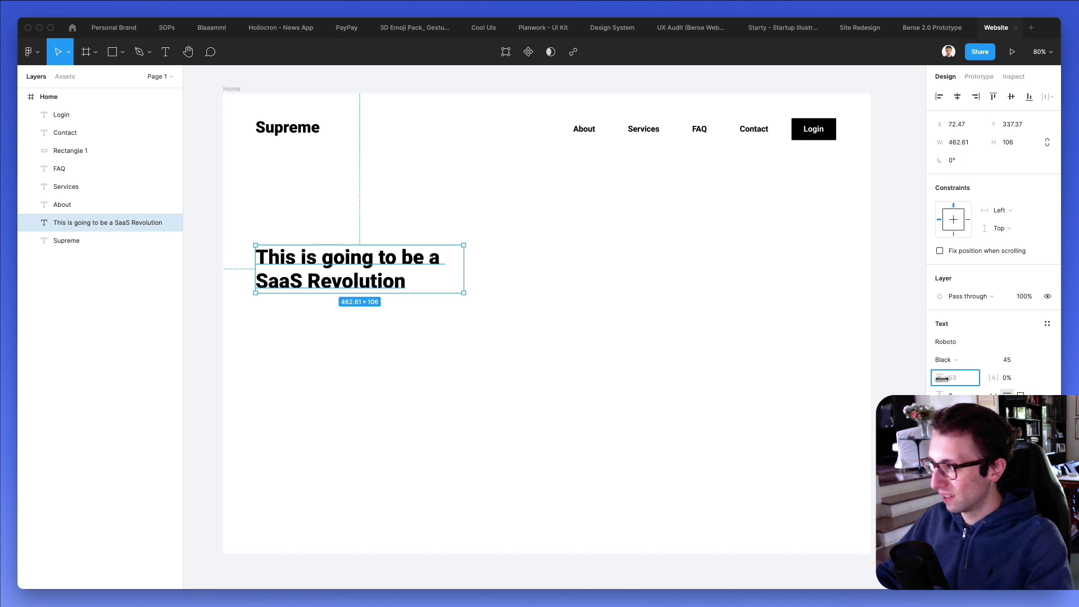
left_click_drag(942, 379, 958, 378)
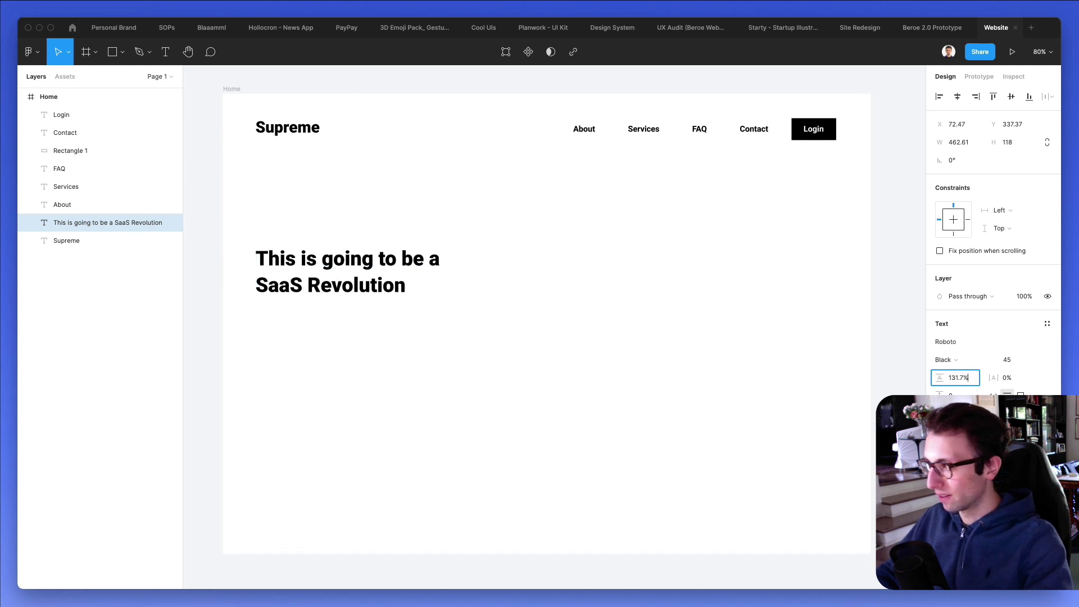
left_click(1006, 359)
type("55")
key("Return")
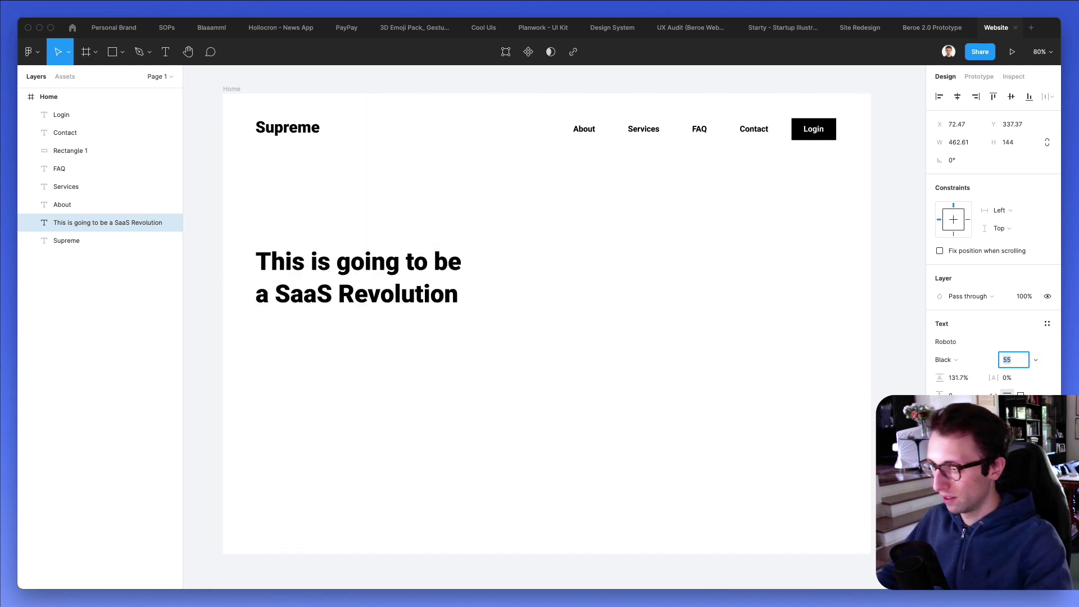
key("shift+Up")
key("shift+Down")
key("shift+Up")
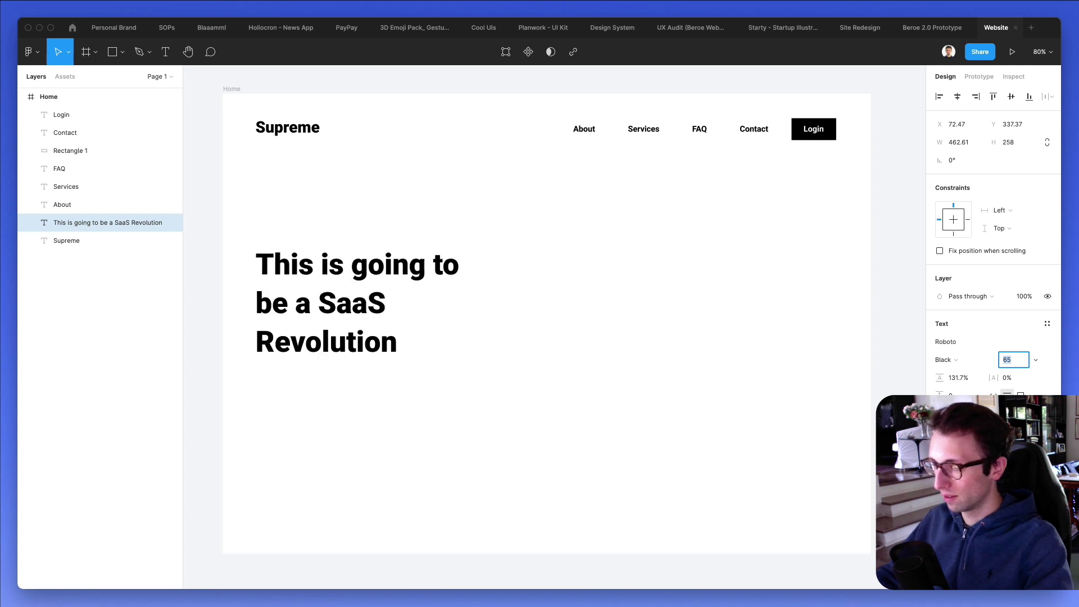
left_click_drag(467, 289, 567, 287)
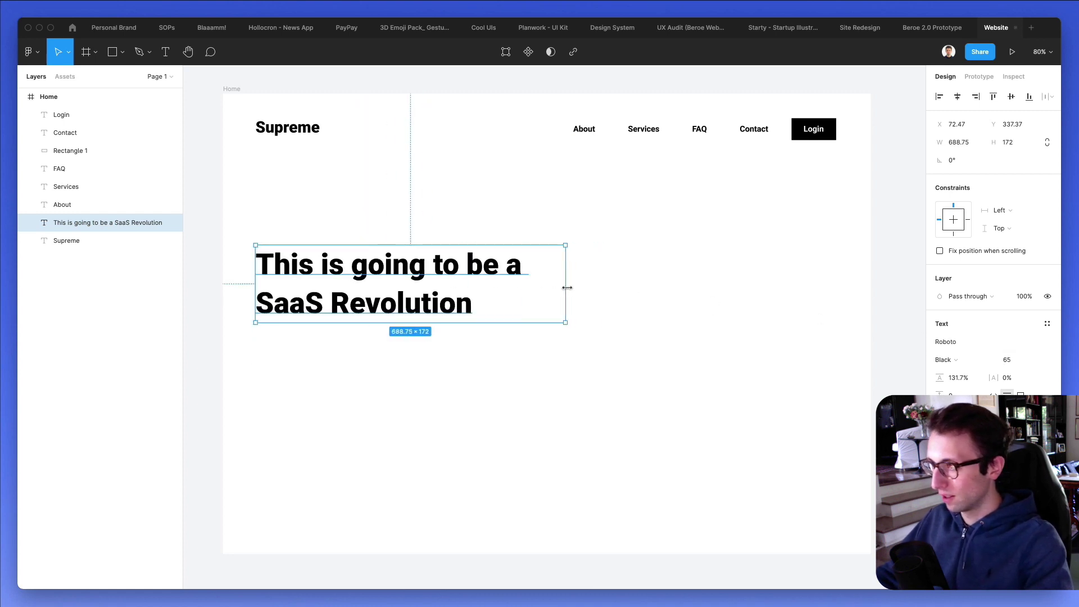
key("Down")
key("Down")
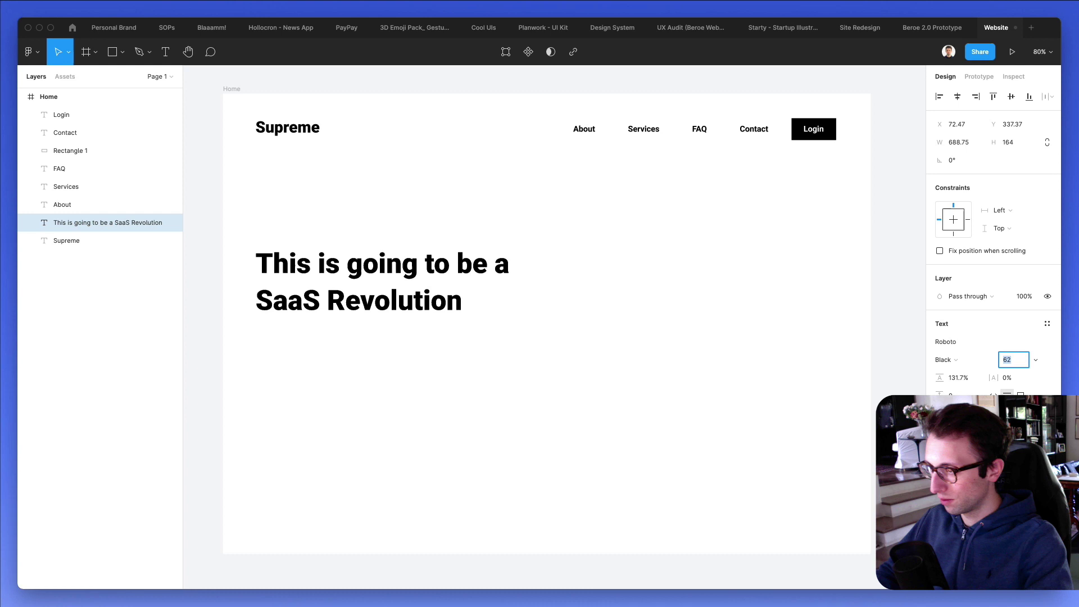
key("Down")
key("Down")
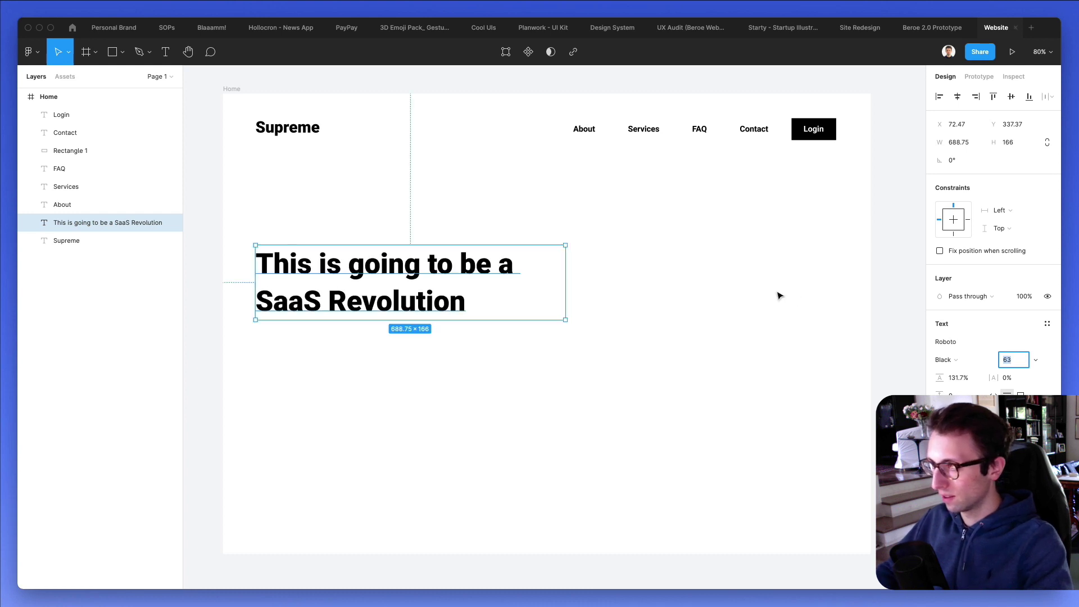
Copy the About text below the headline and replace it with a Lorem Ipsum paragraph.
left_click(775, 294)
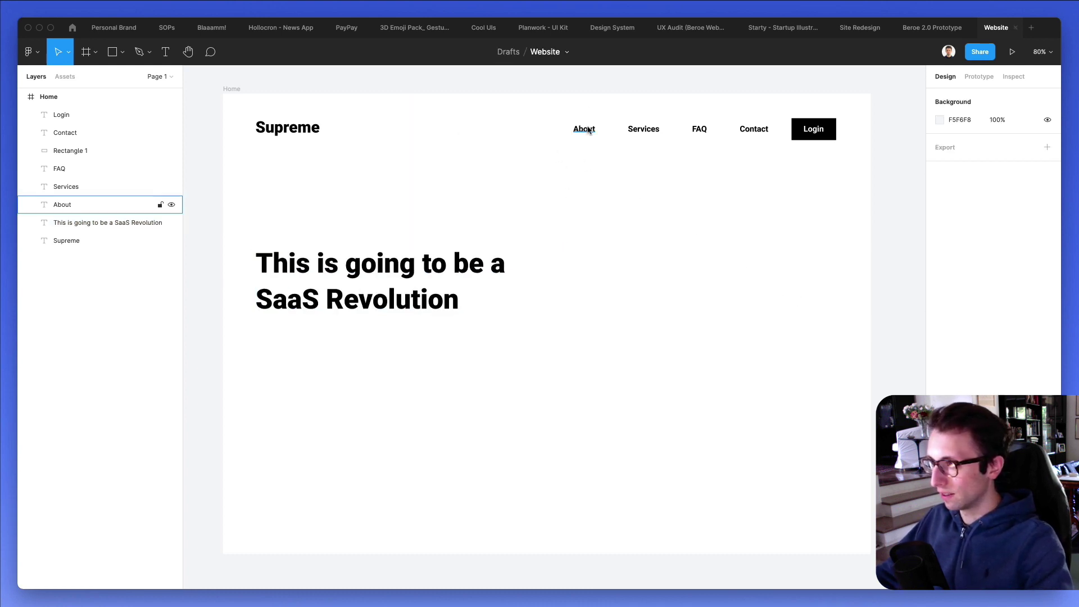
left_click_drag(593, 130, 275, 331)
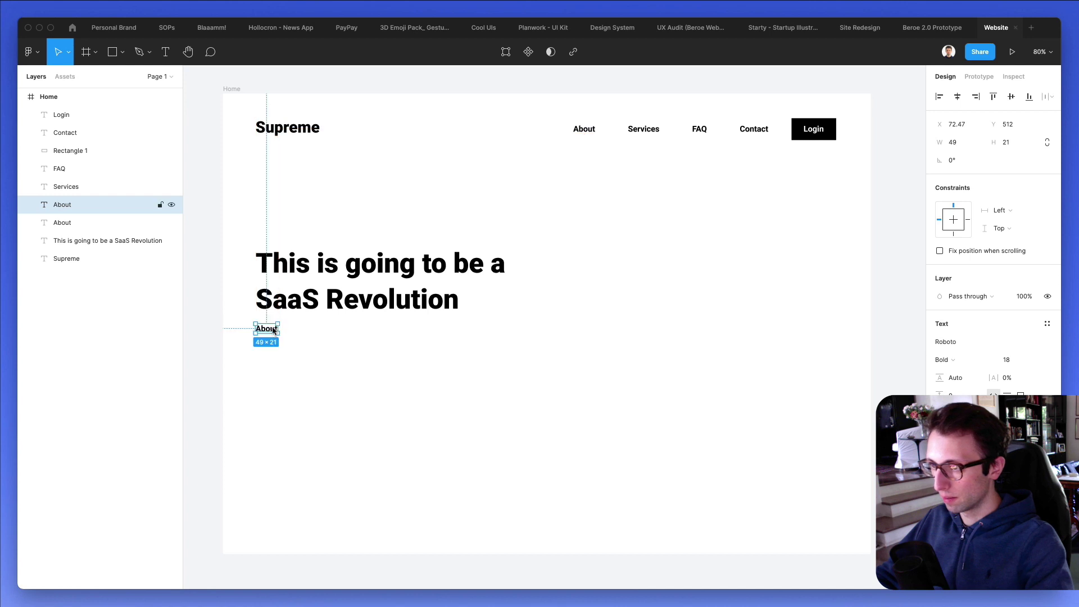
double_click(275, 329)
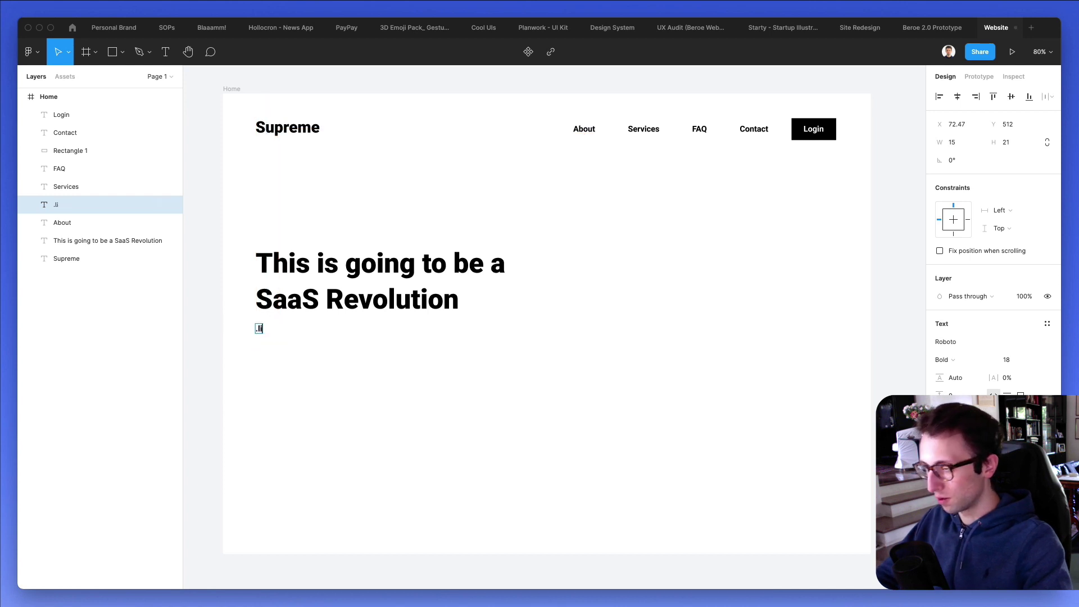
type(".li")
key("Return")
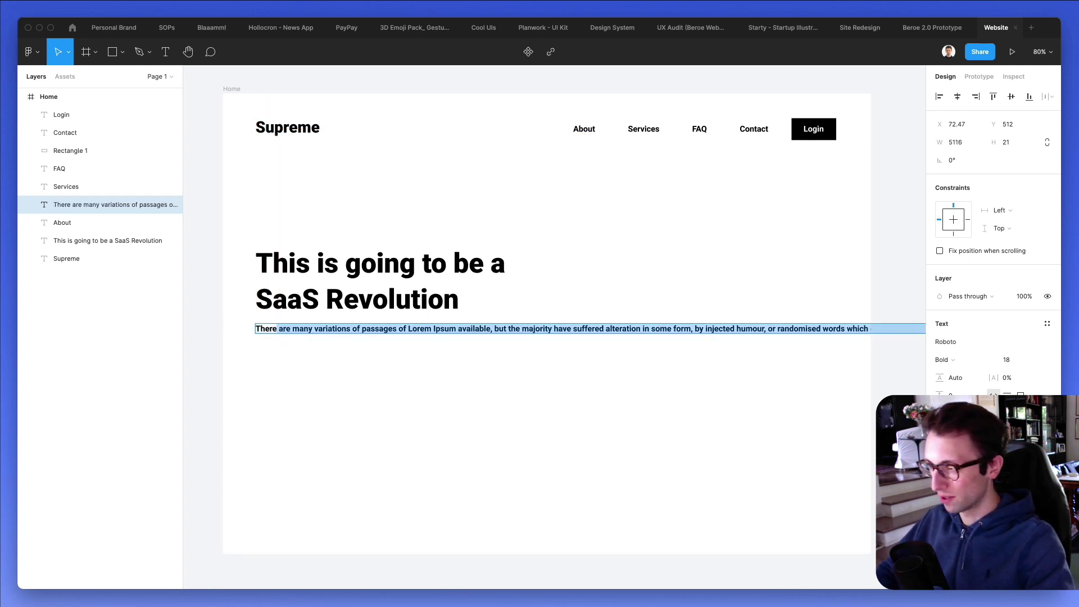
key("shift+alt+Right")
key("shift+alt+Right")
key("shift+alt+Right")
key("shift+alt+Right")
key("shift+alt+Right")
key("shift+alt+Right")
key("shift+alt+Right")
key("shift+alt+Right")
key("shift+alt+Right")
key("shift+alt+Right")
key("shift+alt+Right")
key("shift+alt+Right")
key("shift+alt+Right")
key("shift+alt+Right")
key("shift+alt+Right")
key("shift+alt+Right")
key("shift+alt+Right")
key("shift+alt+Right")
key("shift+alt+Right")
key("shift+alt+Right")
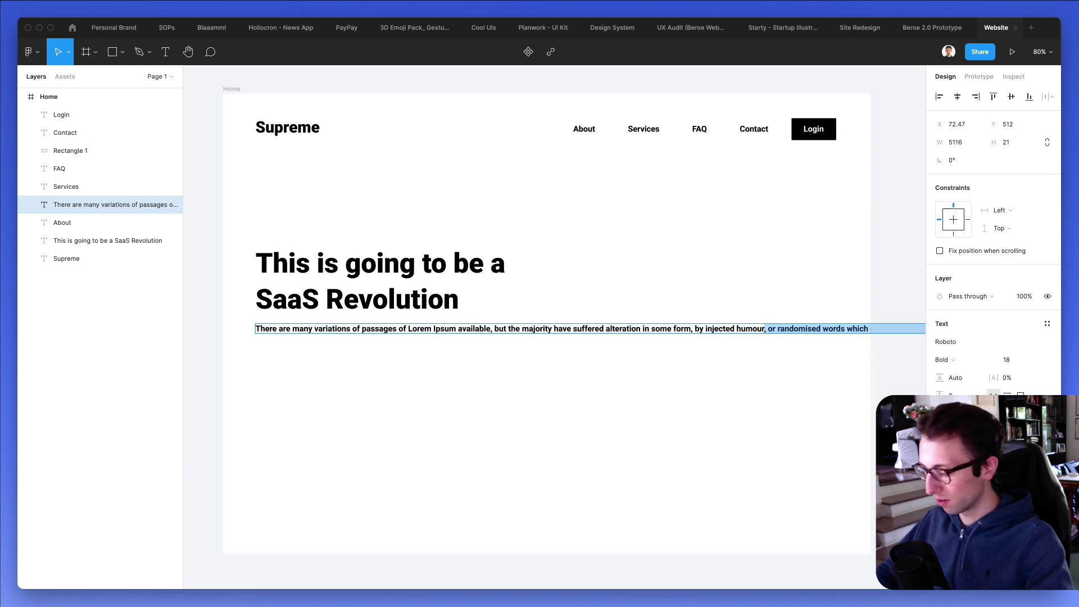
type(".")
key("Escape")
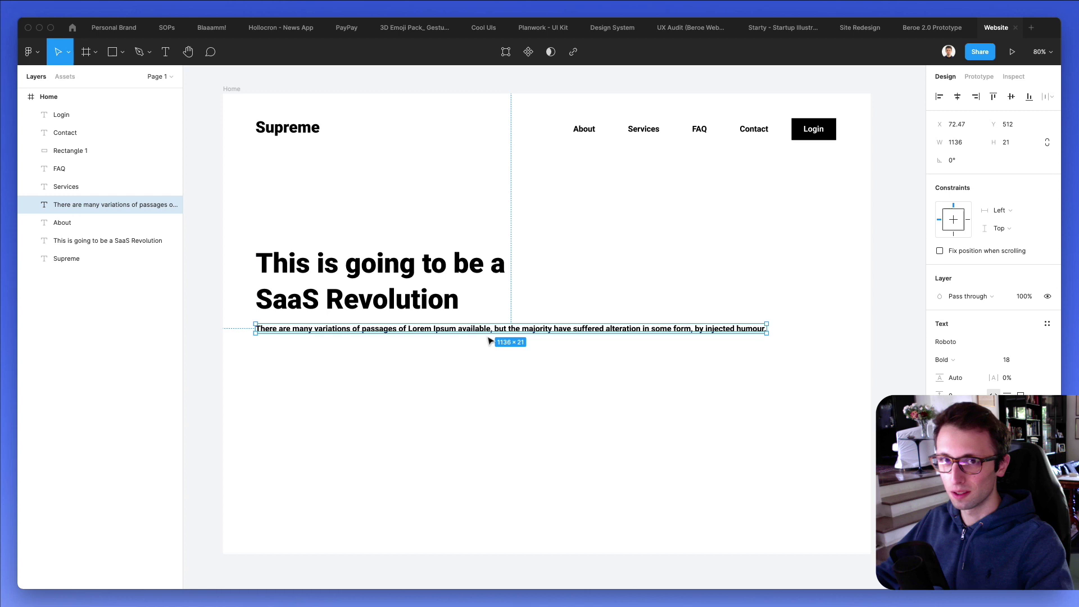
Wrap the paragraph under the headline with 193.7% line height and Regular weight.
left_click_drag(767, 327, 477, 347)
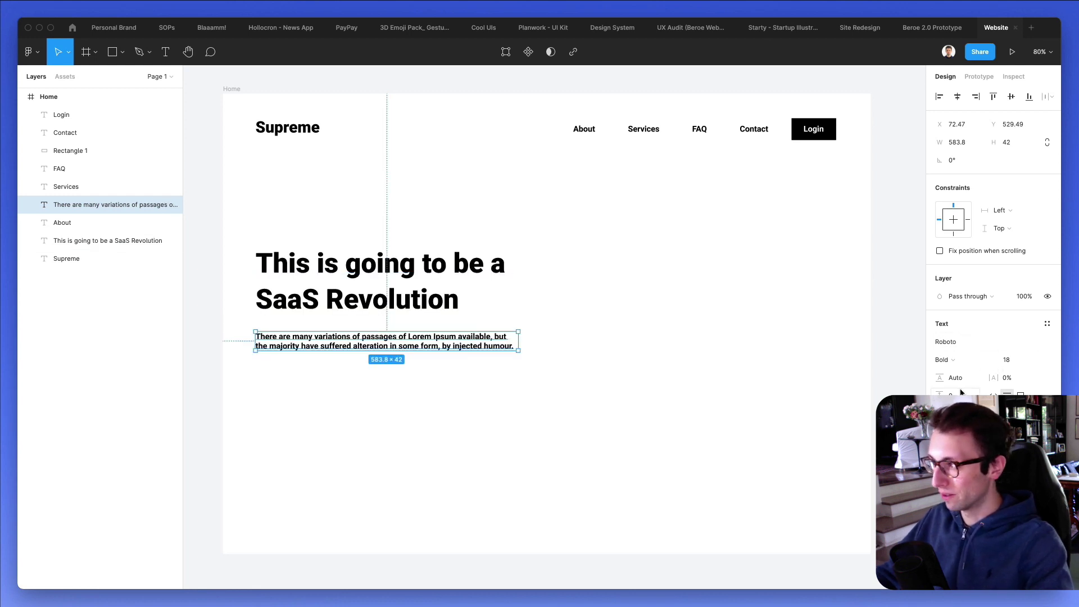
left_click_drag(935, 377, 1025, 377)
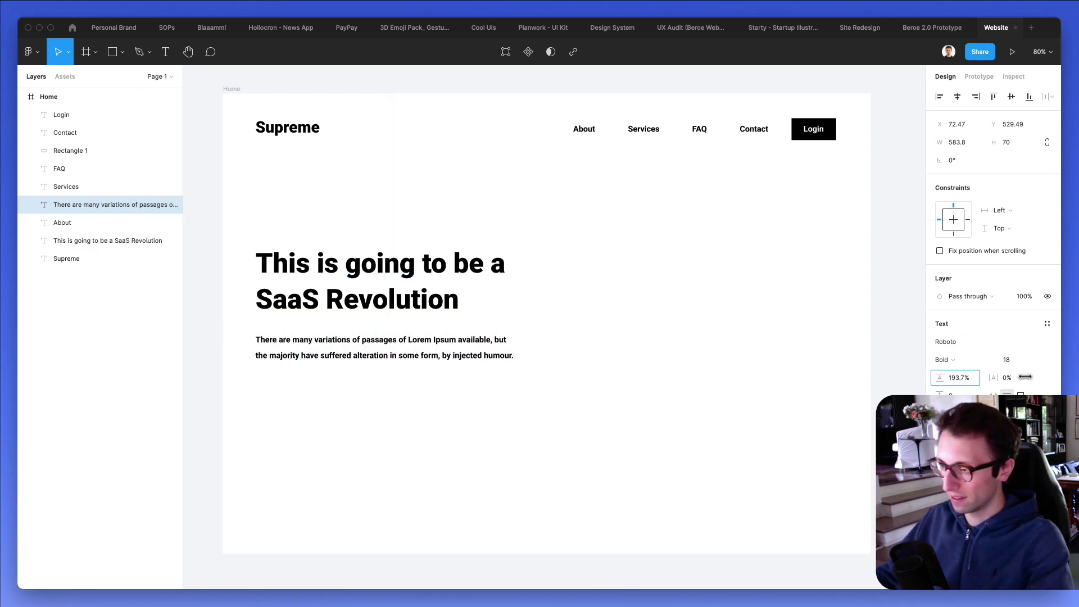
left_click(543, 335)
left_click(452, 339)
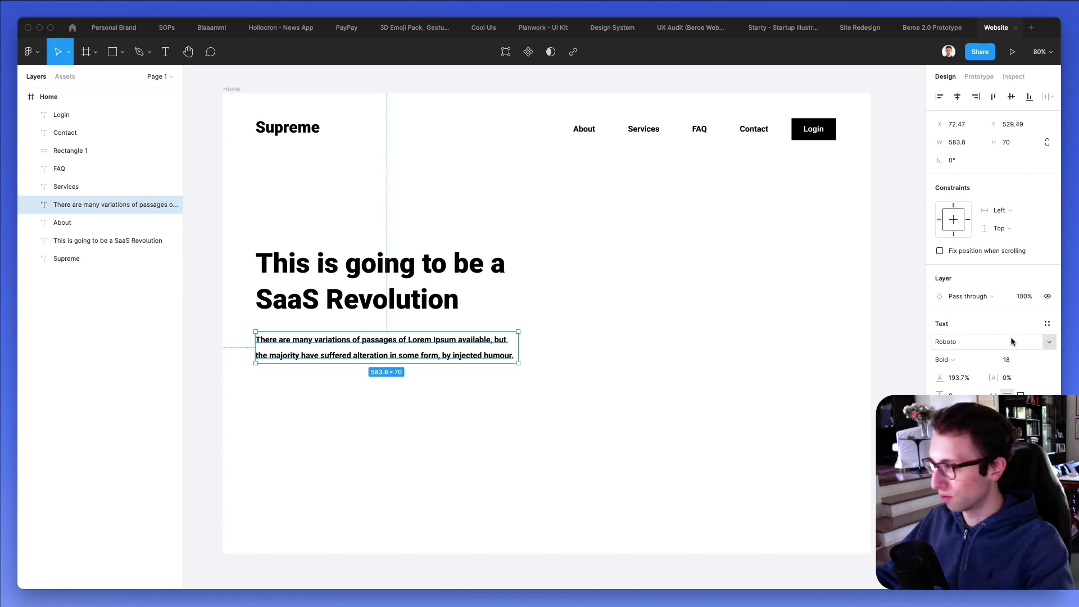
left_click(955, 359)
left_click(973, 336)
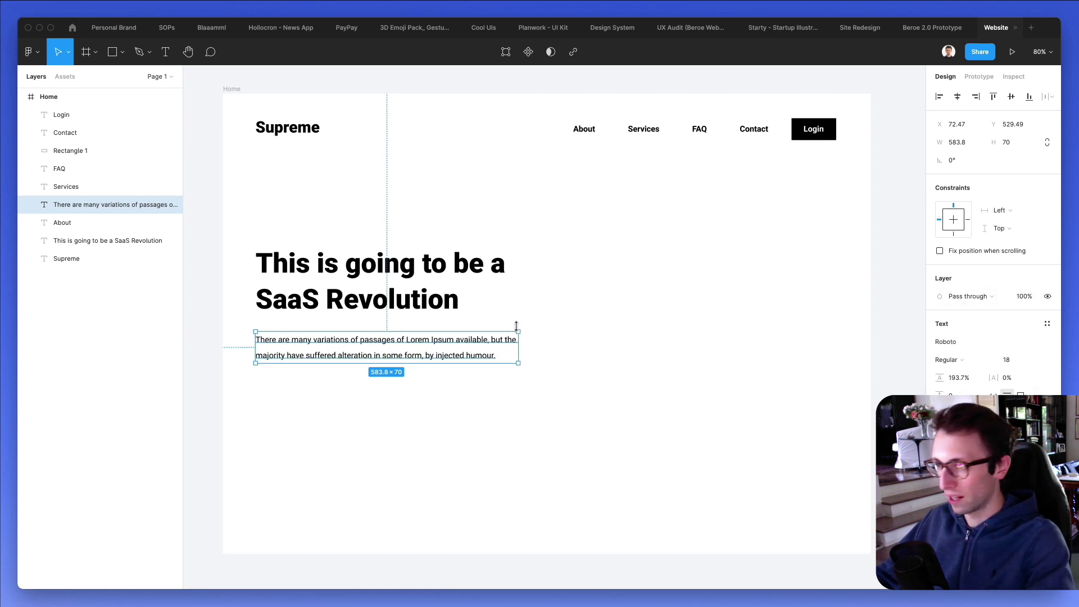
left_click(583, 378)
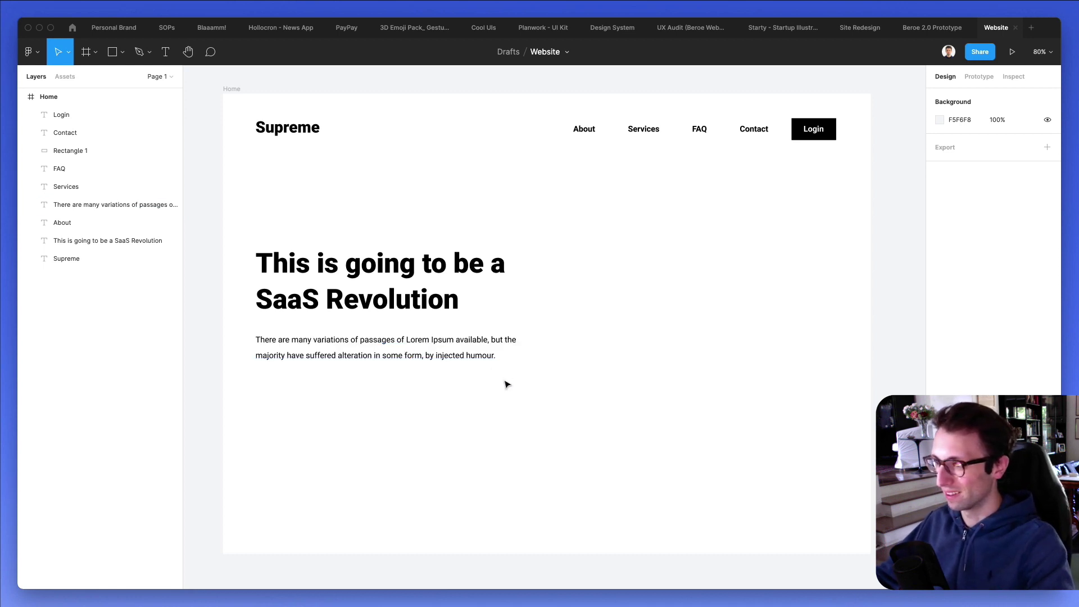
Copy the Login button to just below the hero paragraph.
left_click(39, 52)
mouse_move(104, 210)
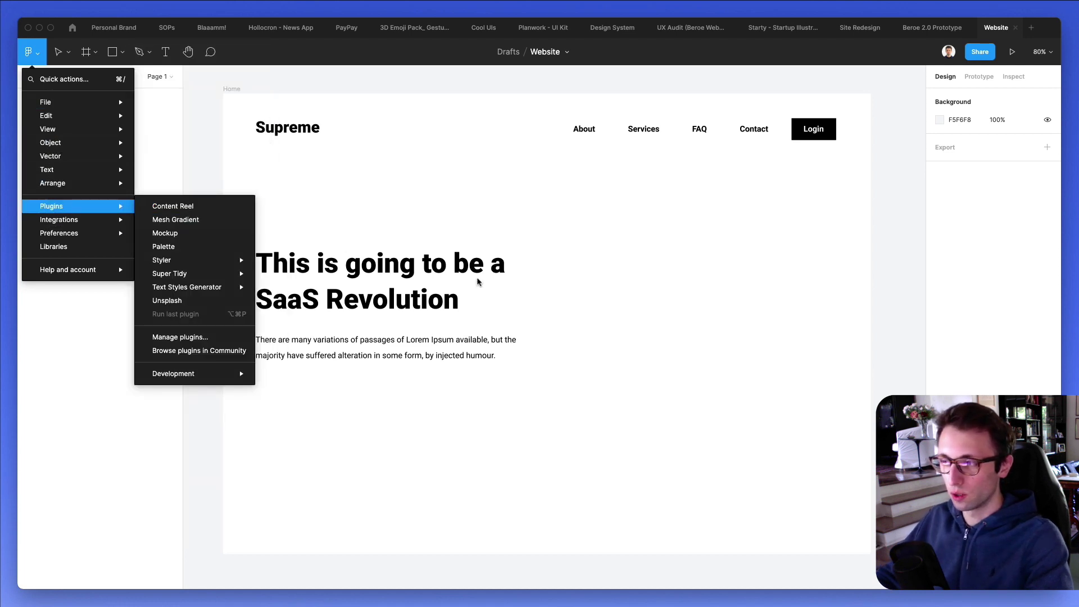
left_click(624, 314)
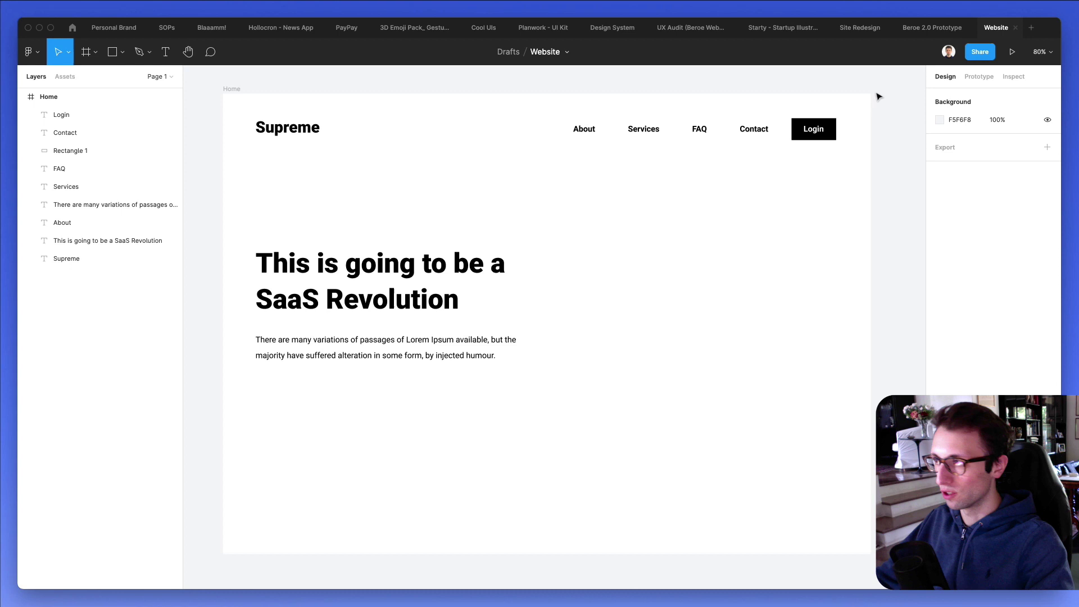
left_click_drag(876, 93, 295, 388)
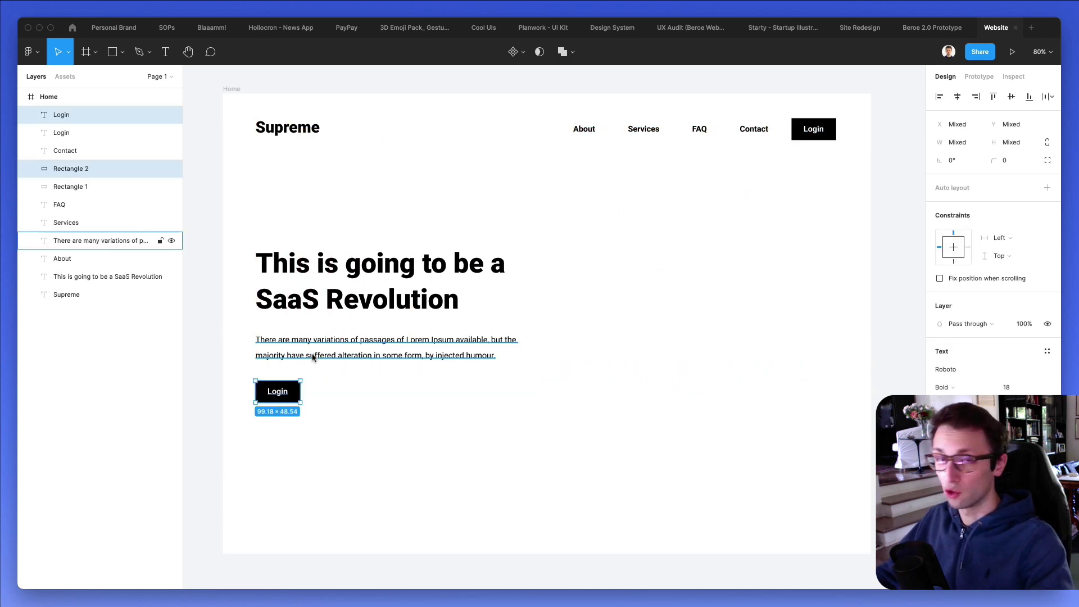
left_click(324, 393)
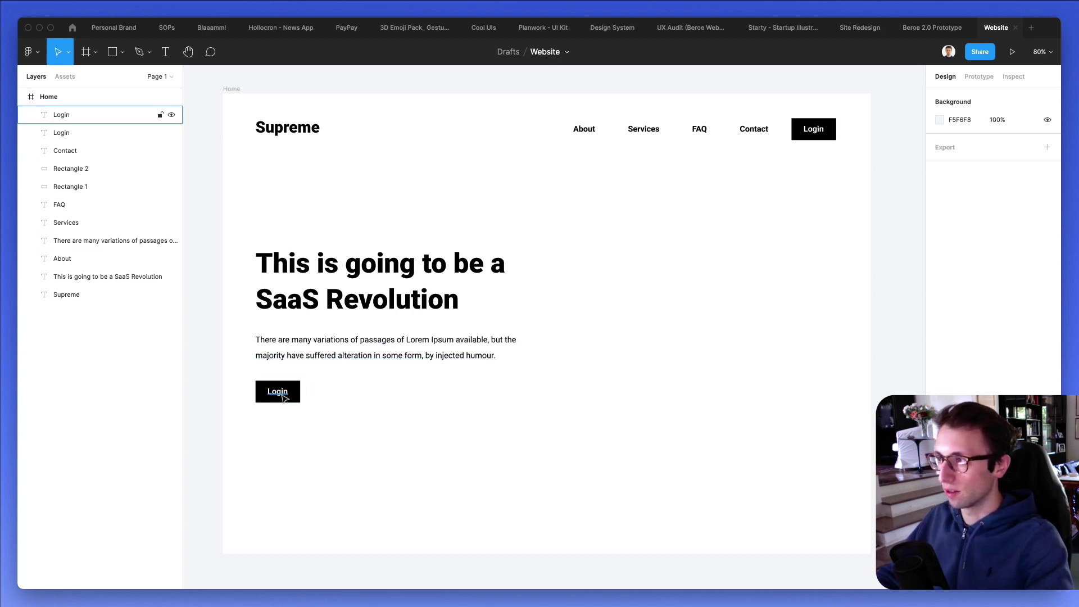
Relabel the copied button 'Get Started' and widen its black background to fit.
double_click(282, 397)
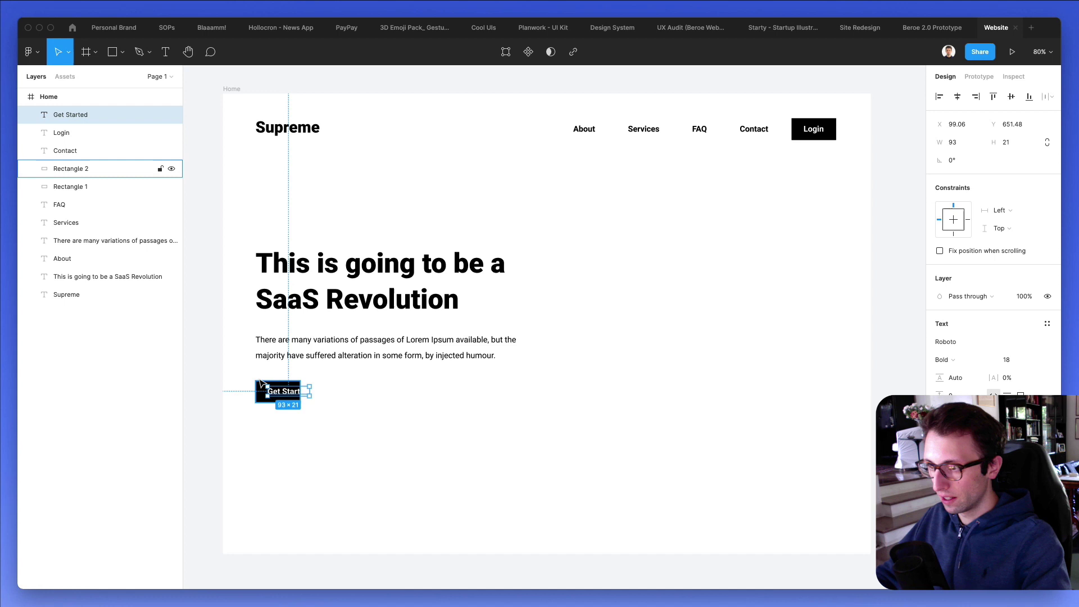
left_click_drag(242, 372, 314, 417)
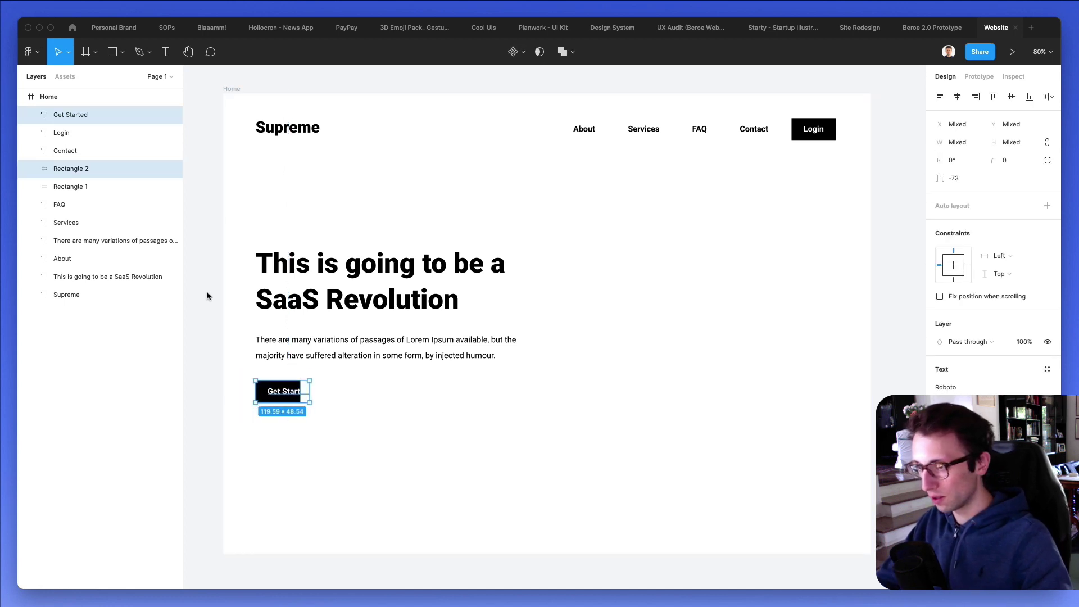
scroll(284, 385, "up", 5)
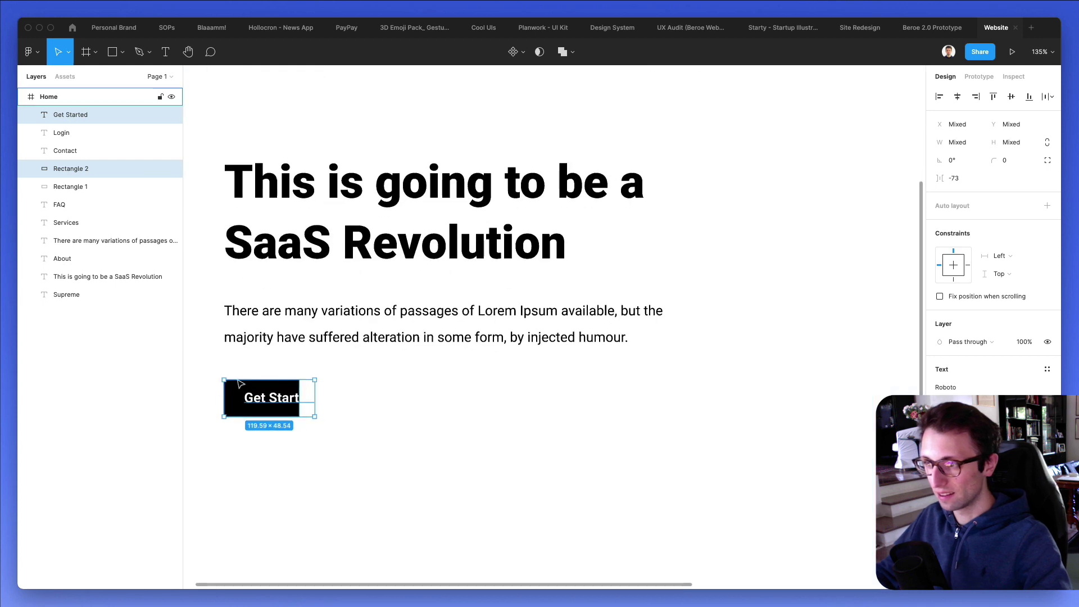
left_click(284, 386)
left_click_drag(357, 373, 411, 371)
scroll(379, 370, "down", 5)
Relabel the copied hero button 'Contact Us'.
left_click(393, 359)
left_click(491, 363)
double_click(424, 371)
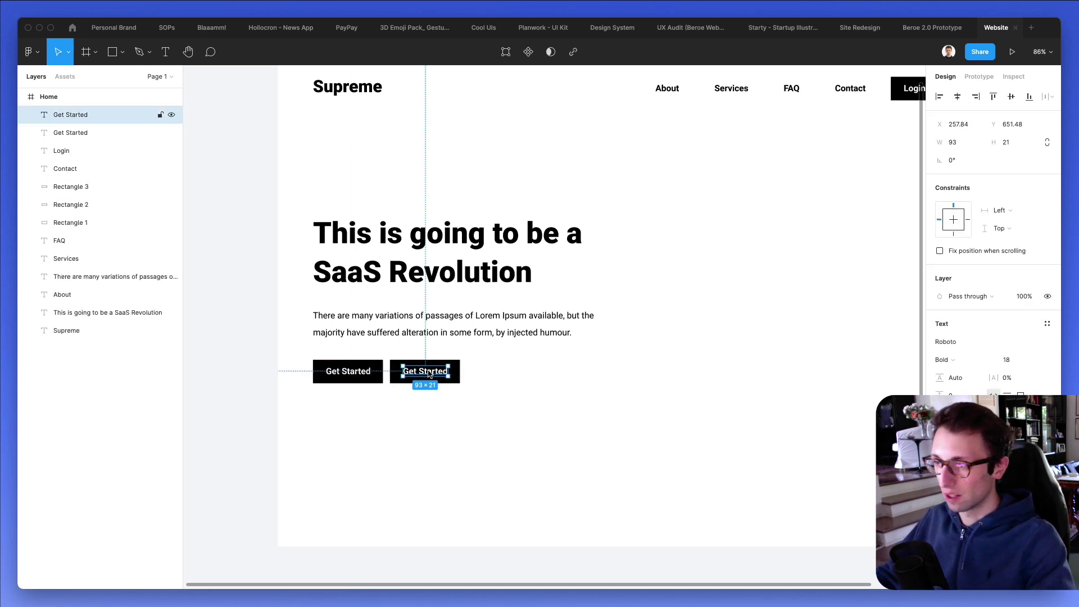
type("Contact Us")
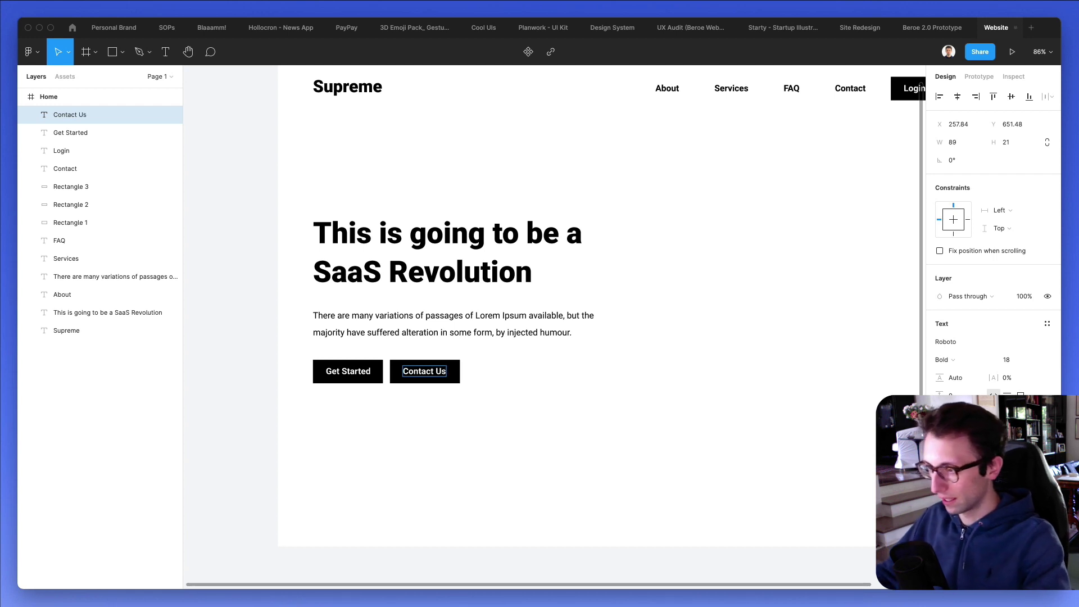
key("Escape")
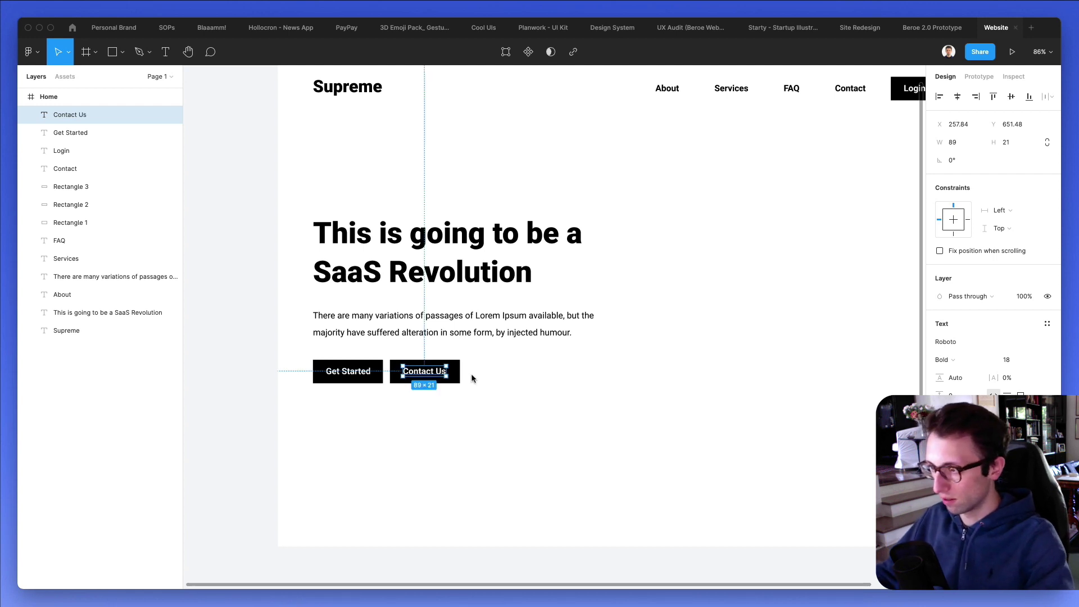
Narrow the Contact Us button background to 140 wide.
left_click(457, 374)
left_click(958, 142)
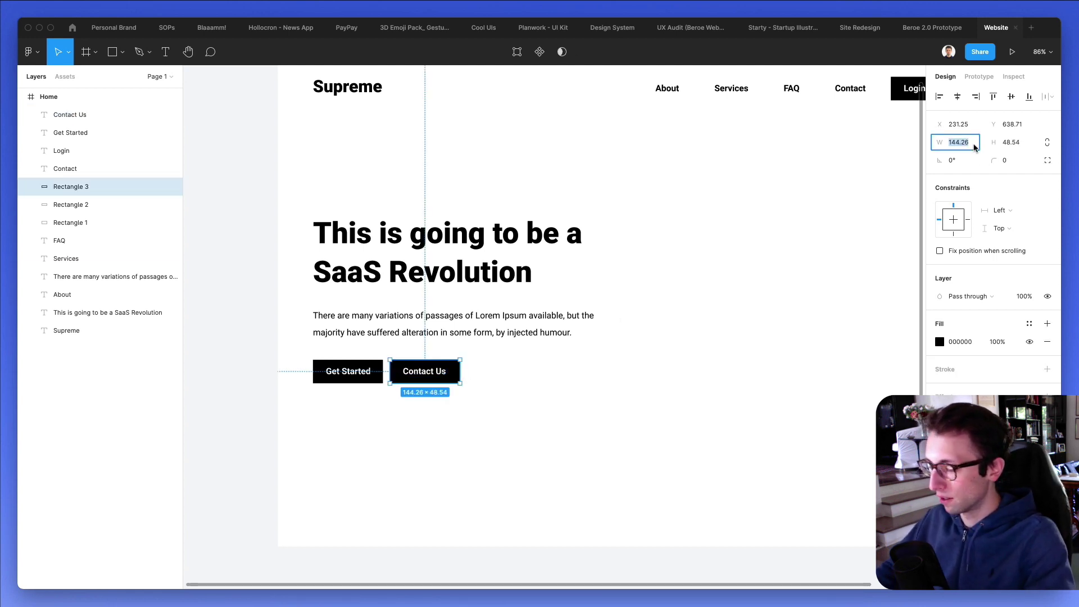
type("140")
key("Return")
key("Escape")
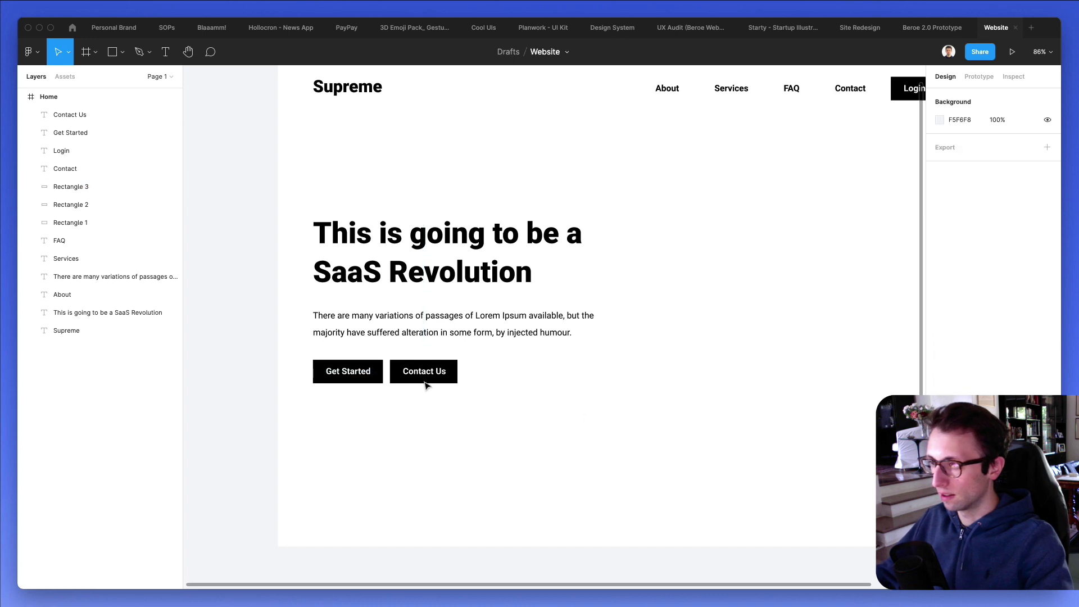
Eyedrop black onto the Contact Us label.
left_click(443, 372)
key("i")
left_click(452, 375)
left_click(480, 355)
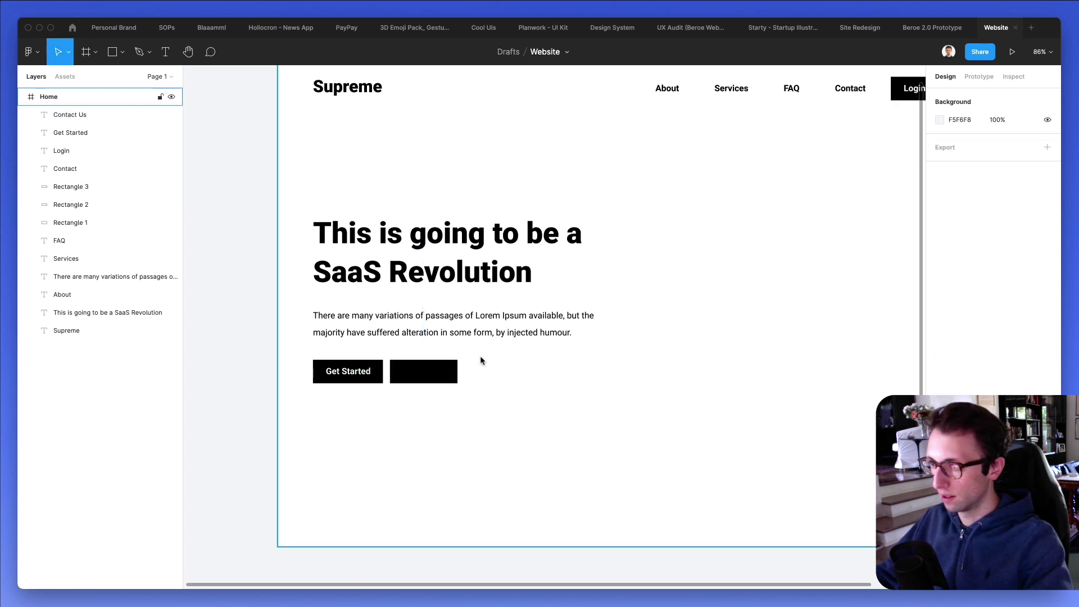
Replace the button's black fill with a 2px black outline.
left_click(454, 369)
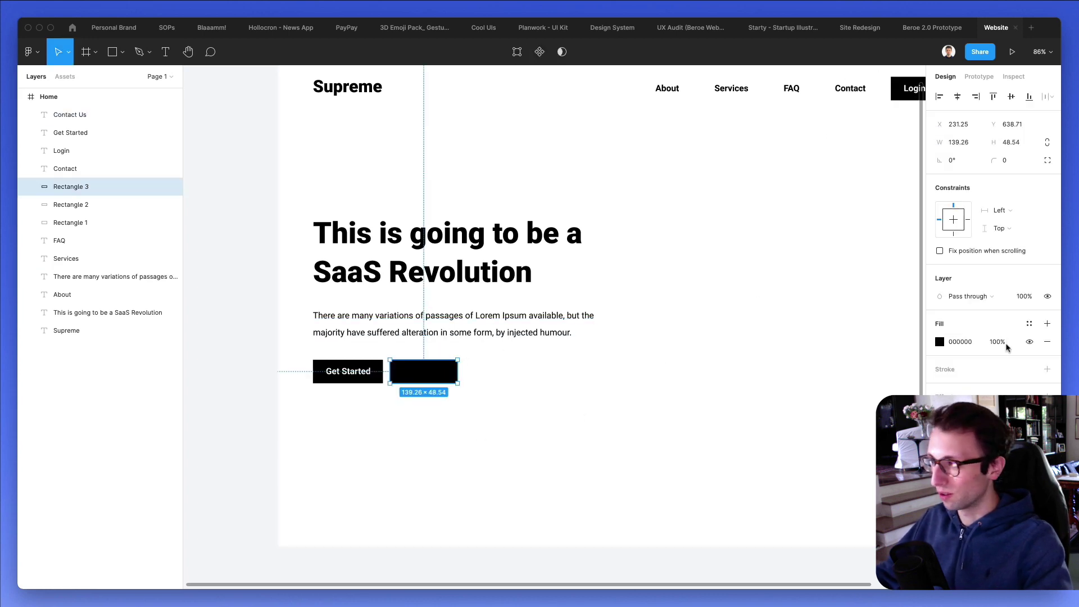
left_click(950, 369)
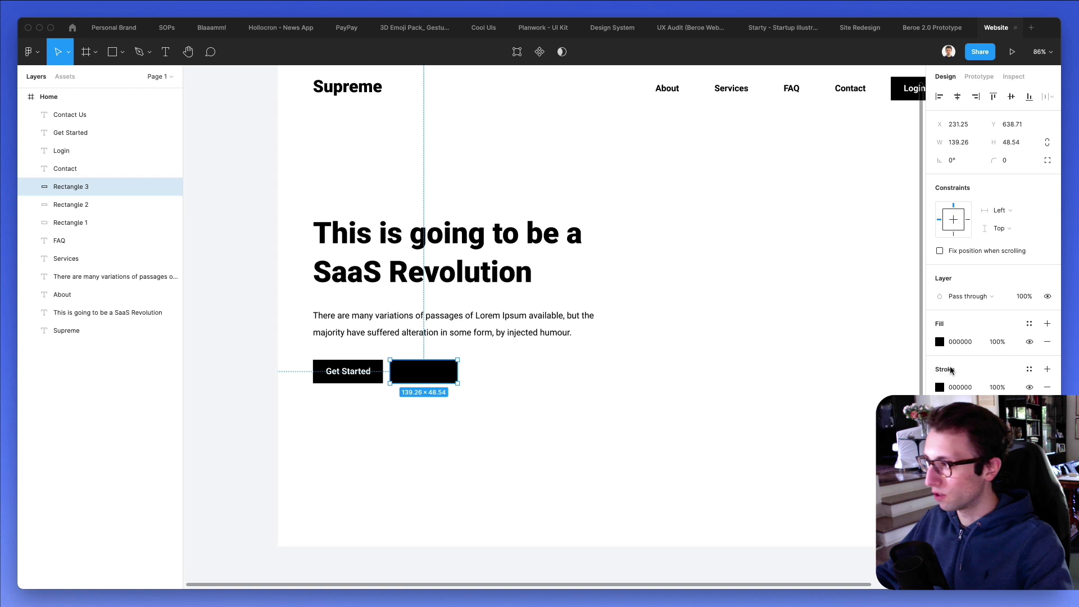
left_click(1046, 342)
left_click(949, 387)
type("2")
key("Return")
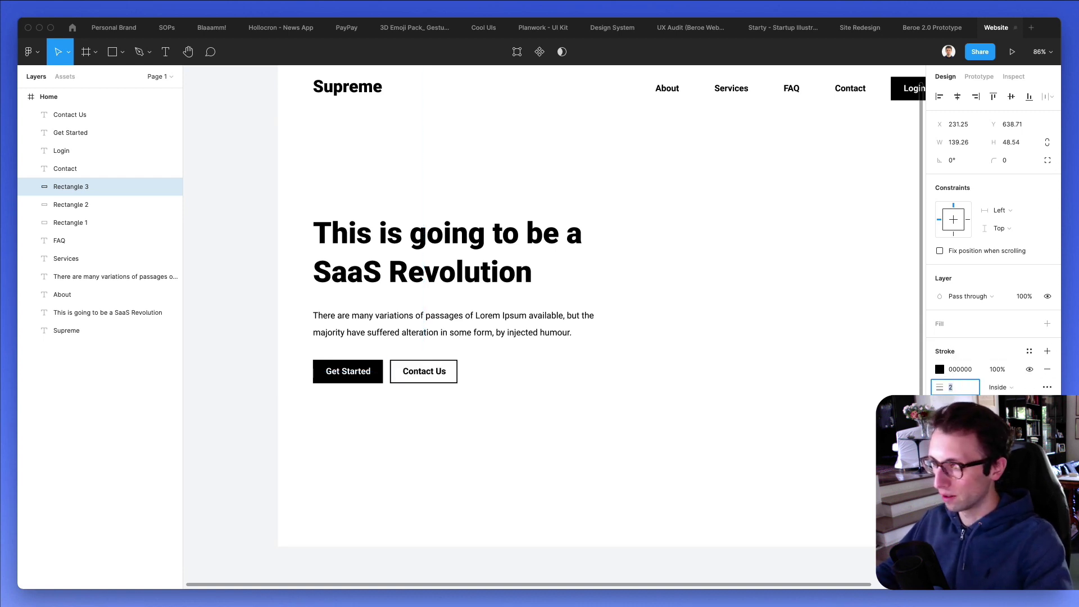
Nudge the Contact Us label and background slightly right.
left_click(460, 402)
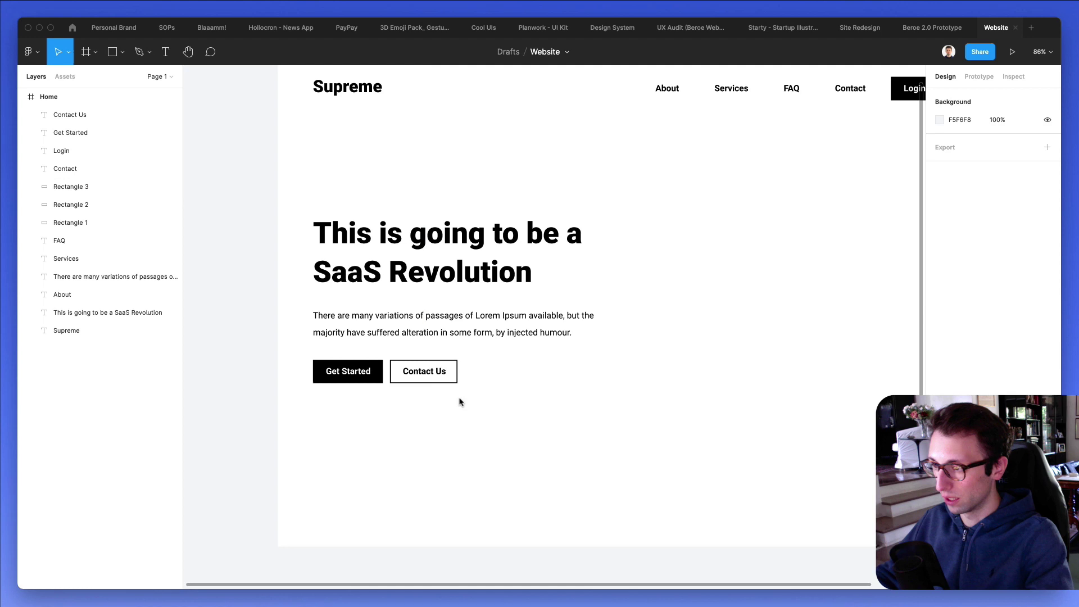
left_click_drag(492, 422, 412, 375)
key("Right")
key("Right")
key("Right")
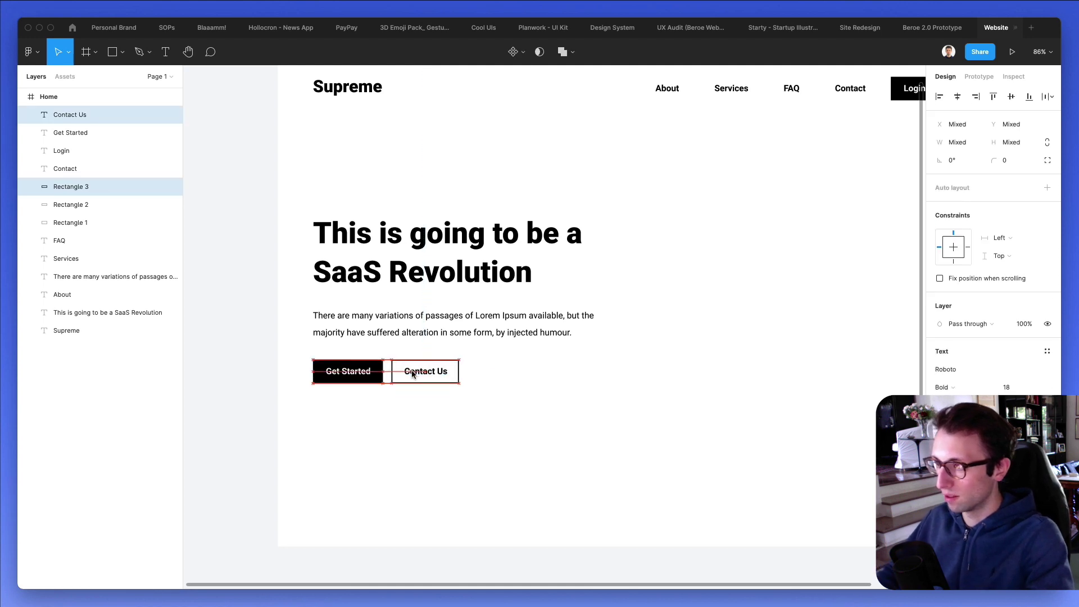
Set 'This is going to be a' to Light weight, leaving 'SaaS Revolution' bold.
left_click(555, 397)
scroll(562, 371, "down", 3)
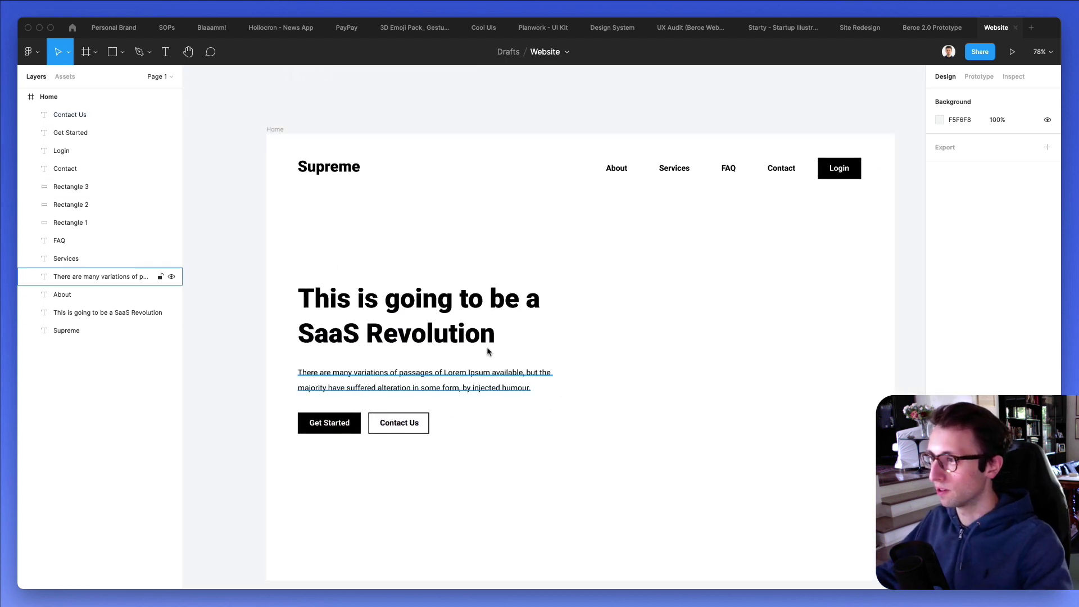
scroll(588, 342, "down", 2)
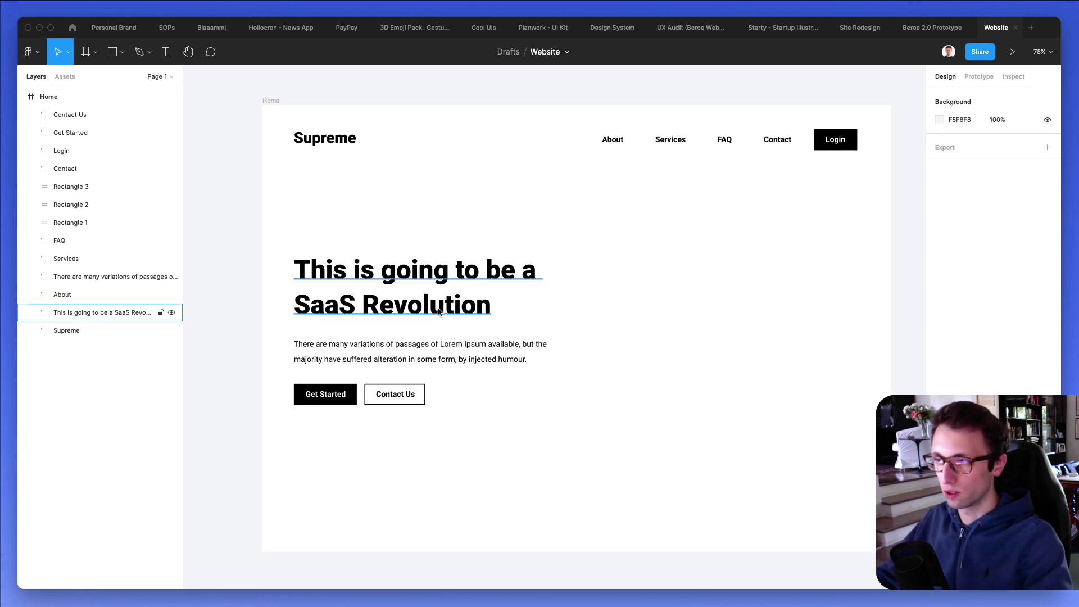
double_click(484, 303)
left_click(484, 304)
left_click_drag(544, 273, 255, 270)
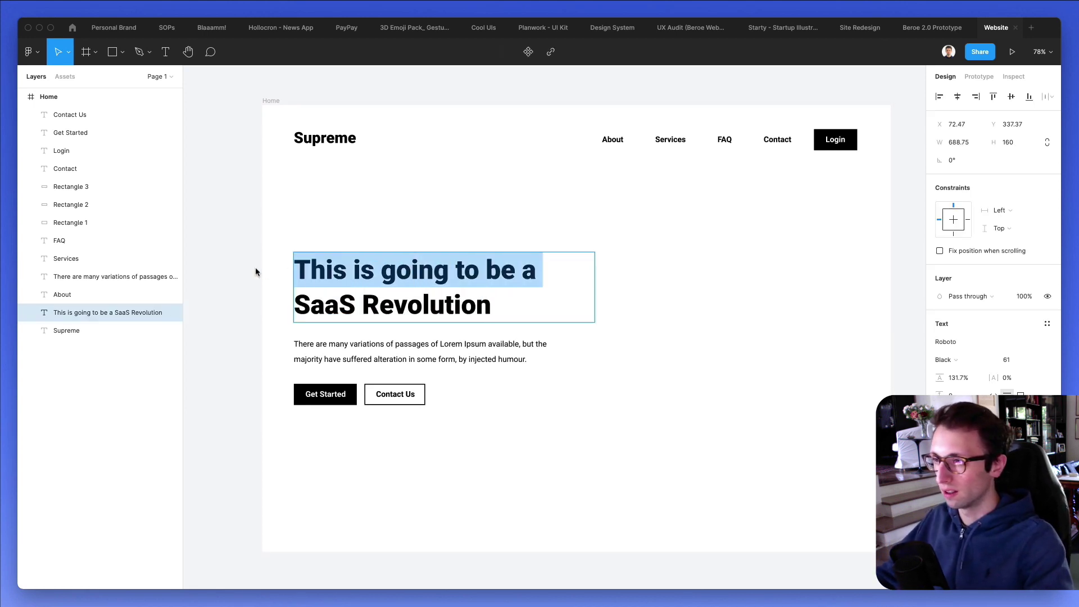
left_click(962, 358)
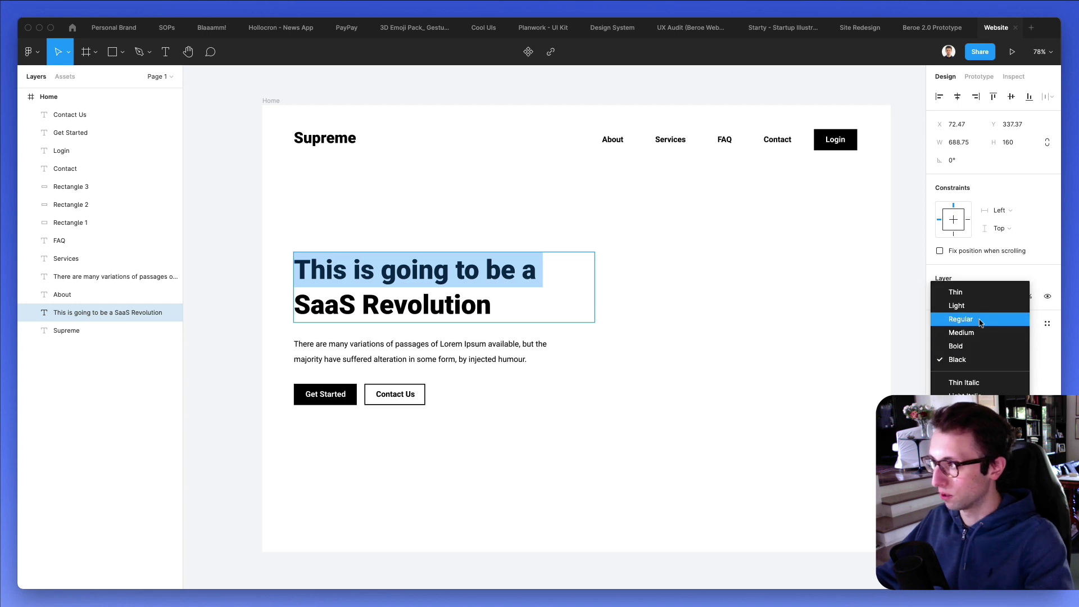
left_click(967, 316)
left_click(956, 354)
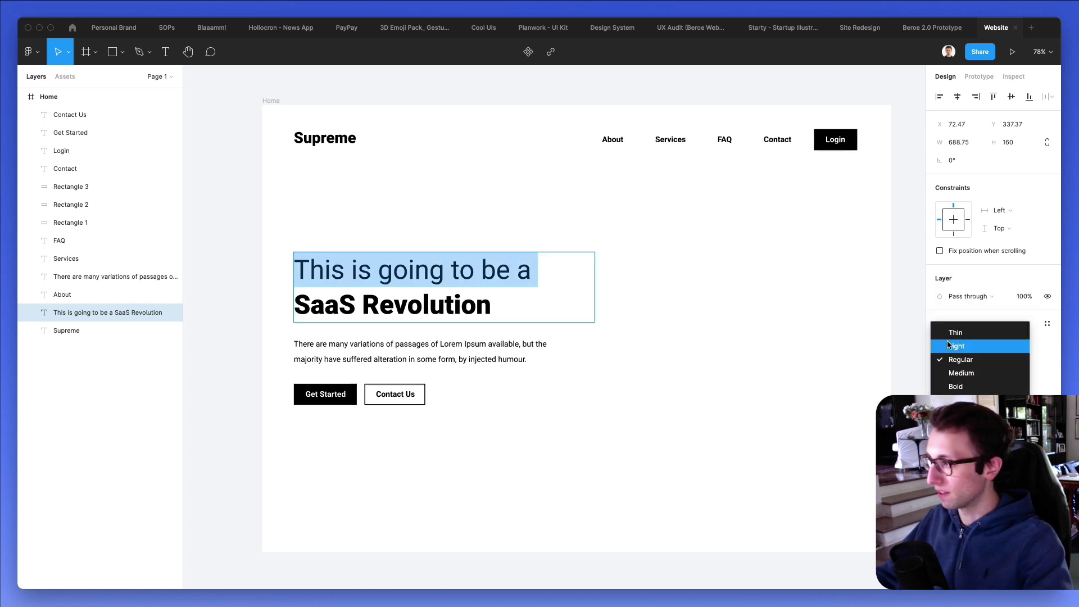
left_click(946, 339)
left_click(442, 436)
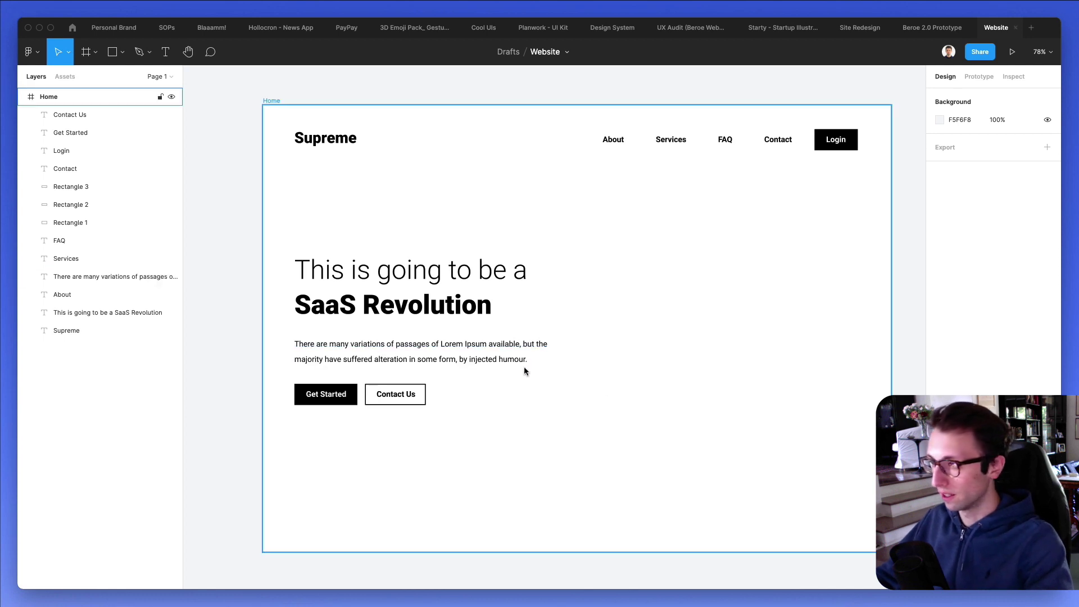
Lowercase the paragraph's opening words to 'lorem ipsum'.
double_click(471, 345)
left_click(445, 345)
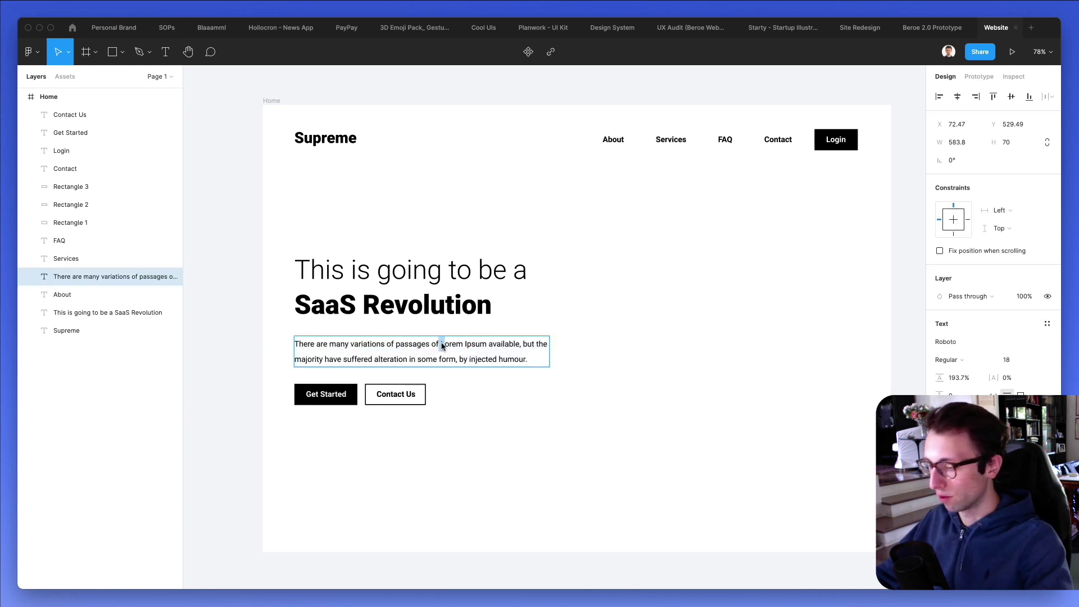
key("BackSpace")
type("l")
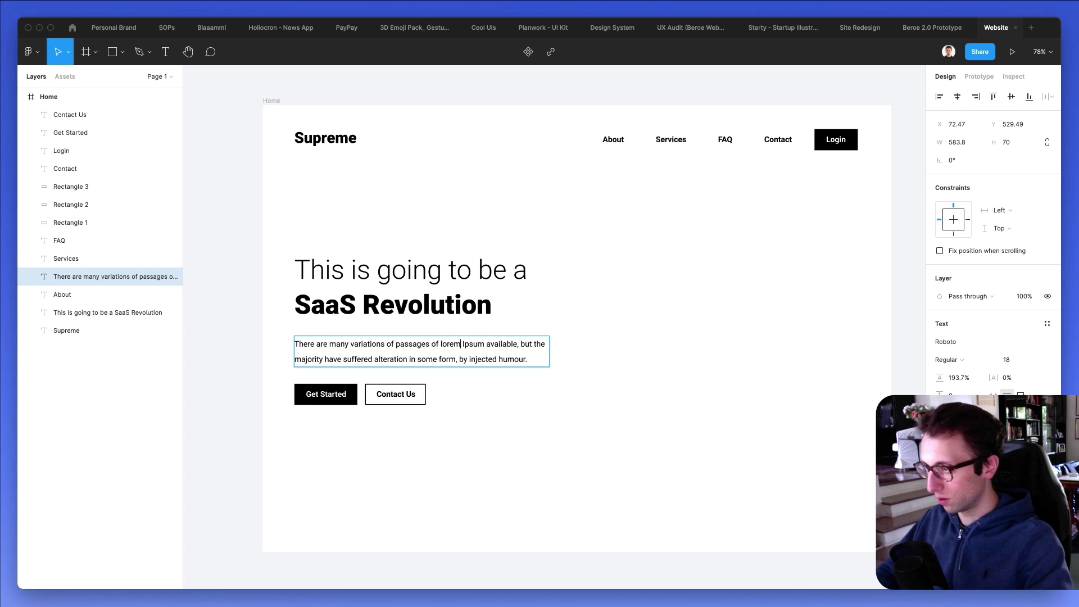
key("BackSpace")
type("i")
left_click(612, 489)
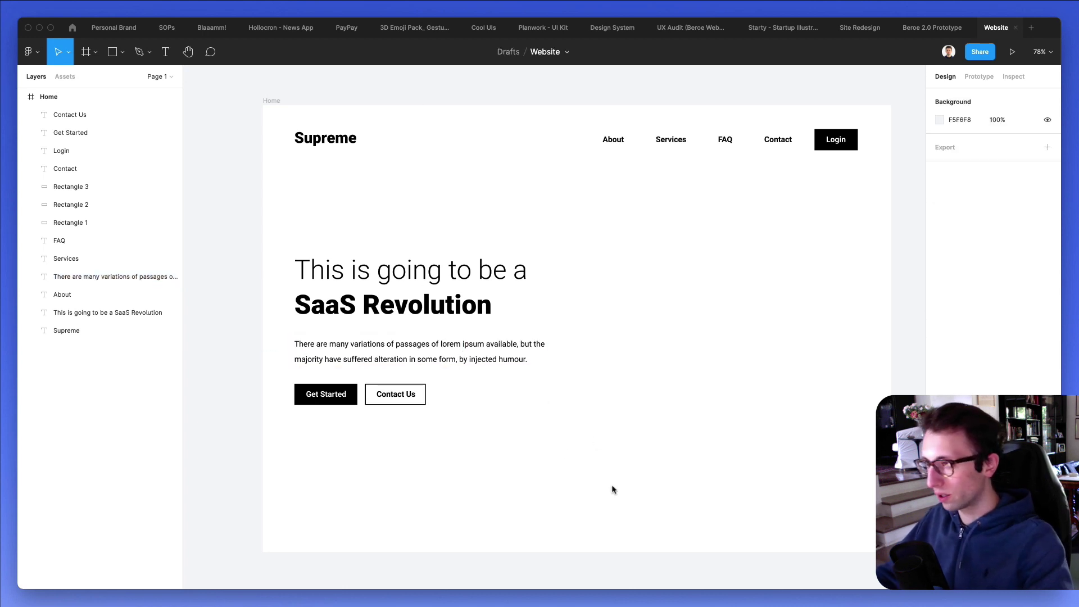
Duplicate the paragraph as a centred, auto-width 'Scroll down' label near the frame bottom.
scroll(537, 418, "down", 1)
left_click_drag(486, 341, 486, 500)
double_click(487, 500)
type("Scroo")
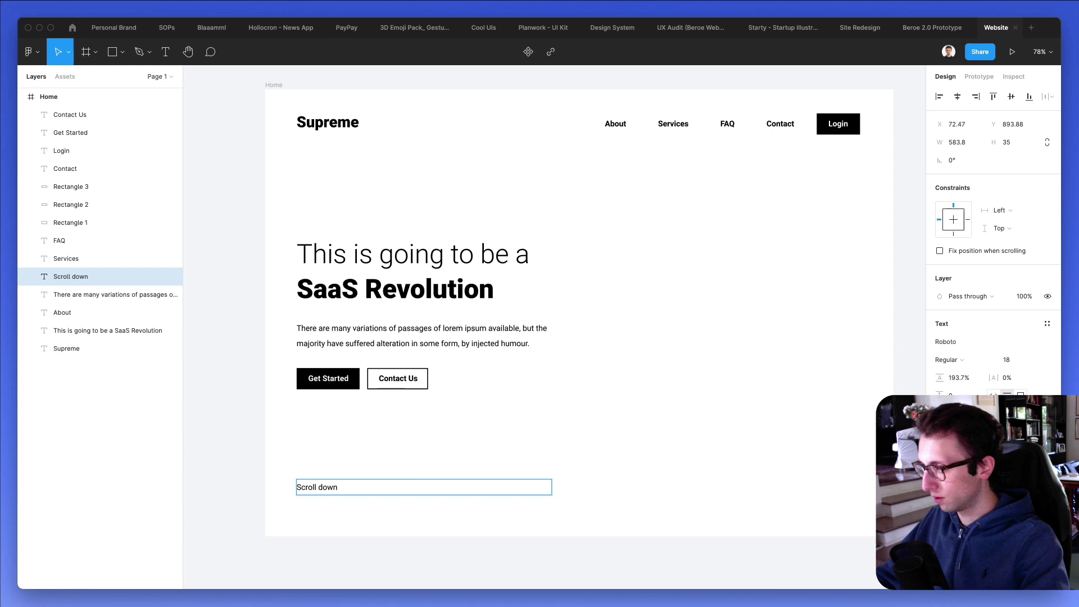
key("Escape")
double_click(552, 486)
left_click(957, 96)
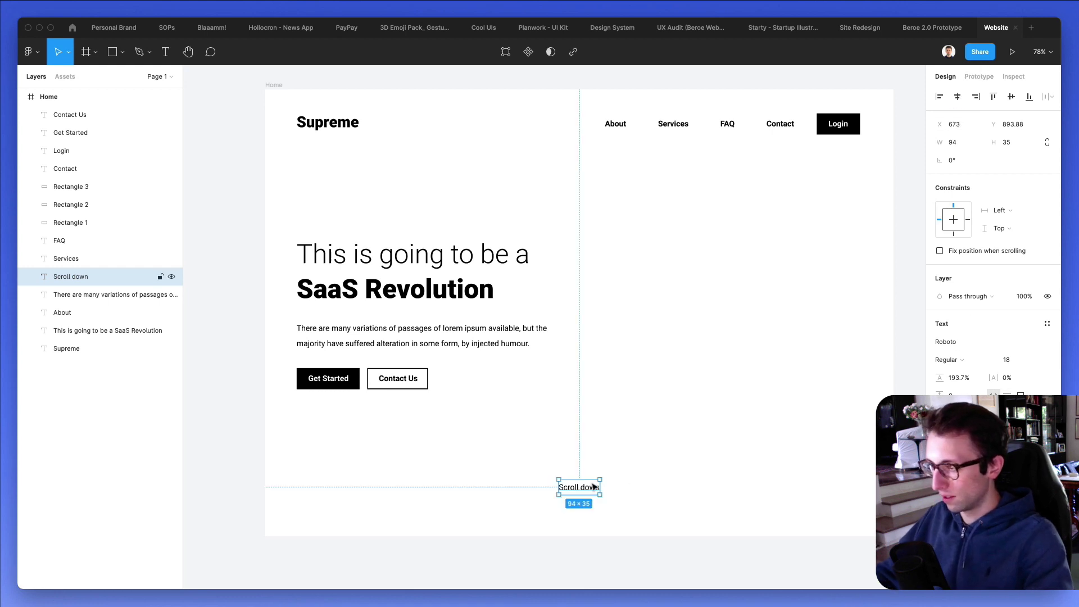
left_click_drag(594, 486, 594, 504)
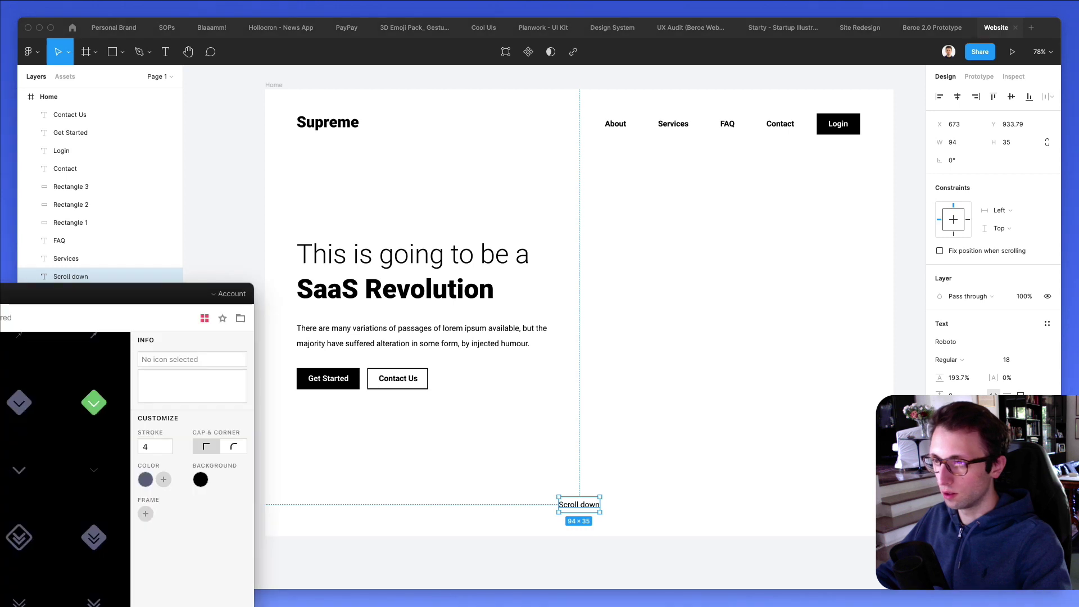
Drag the down-chevron icon from Nucleo's arrow results beneath the Scroll down label.
left_click_drag(14, 292, 823, 91)
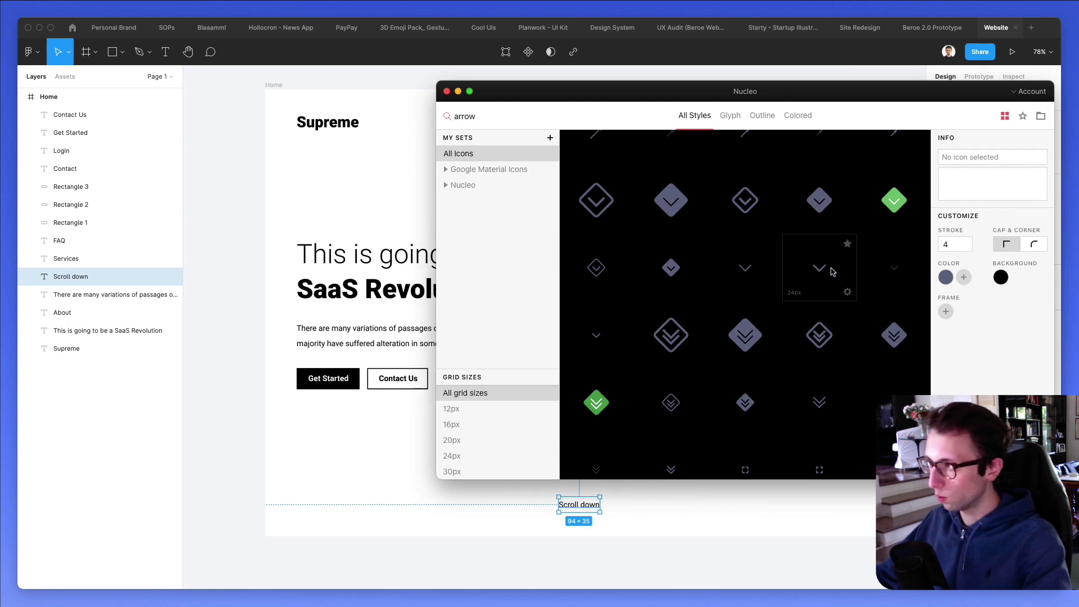
left_click_drag(830, 269, 582, 524)
left_click(599, 525)
Unframe the chevron, shrink it to about 17×10, centre it horizontally and set 50% opacity.
scroll(594, 525, "up", 3)
left_click(576, 522)
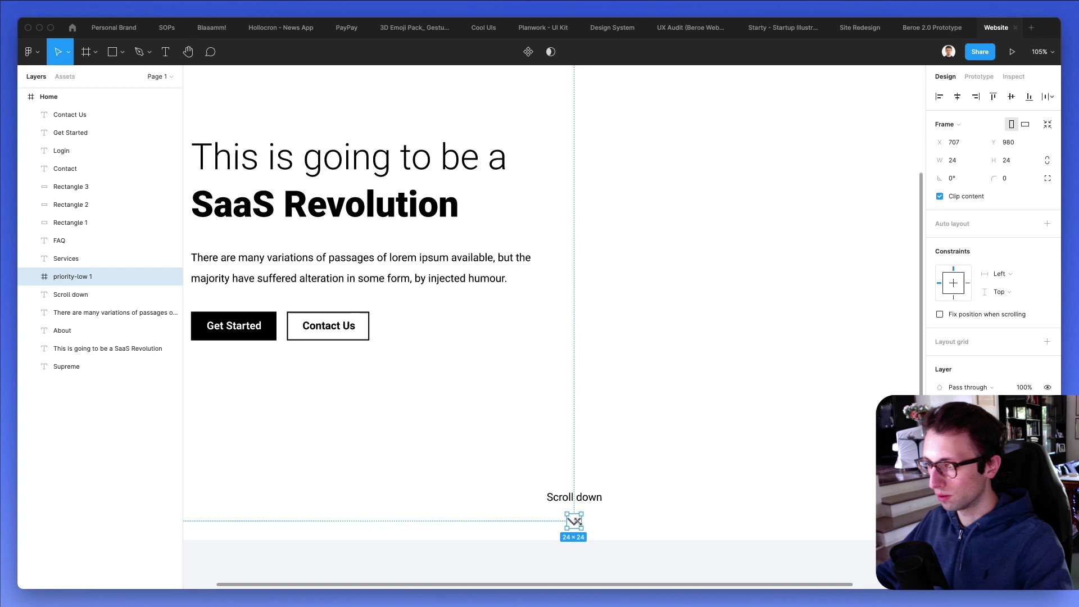
key("super+shift+g")
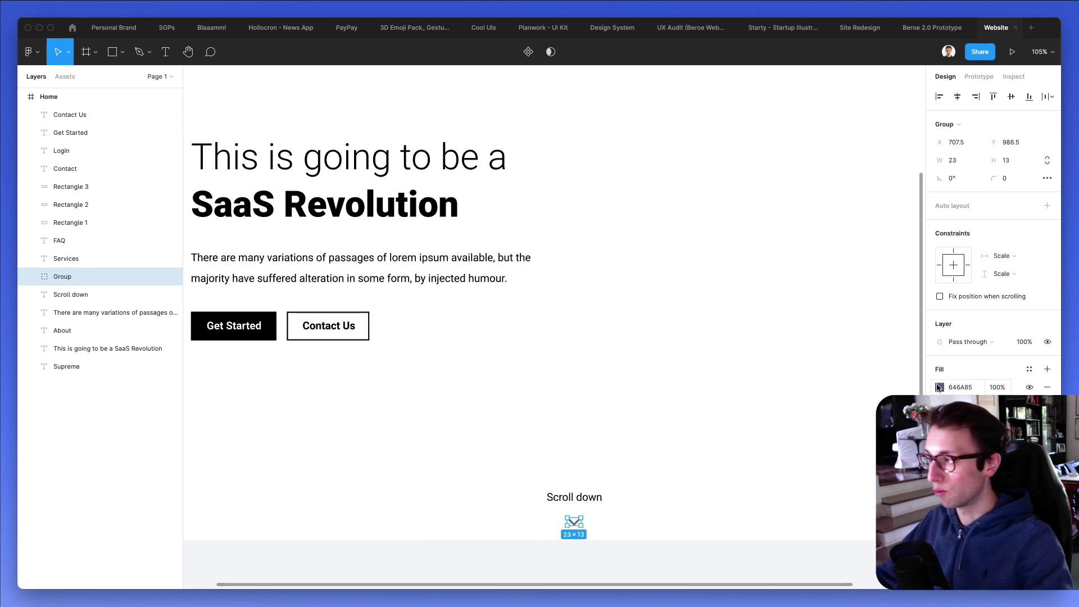
scroll(577, 523, "up", 5)
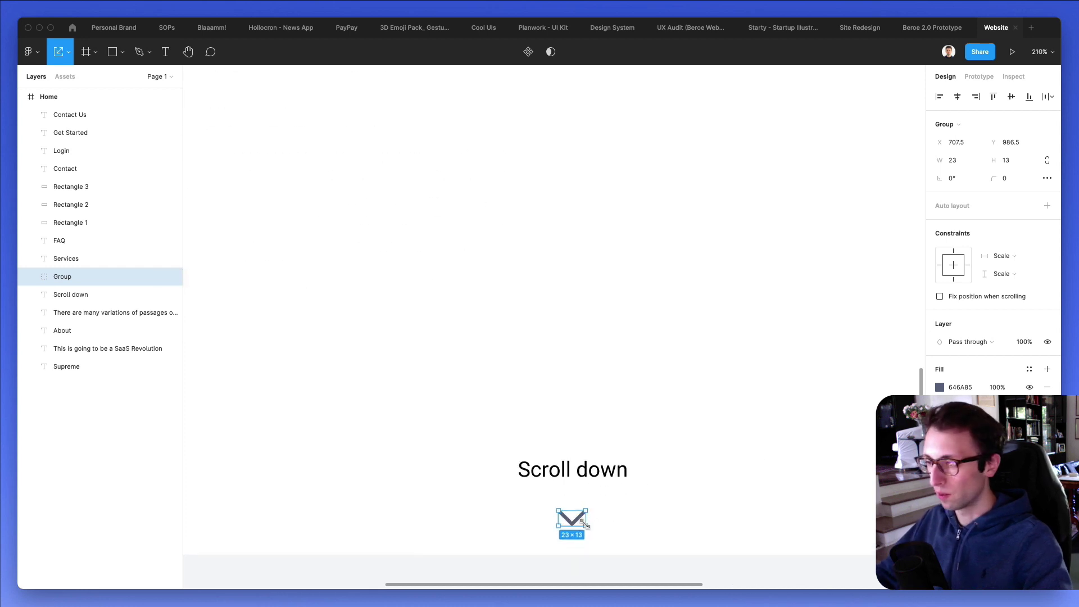
left_click_drag(585, 524, 581, 521)
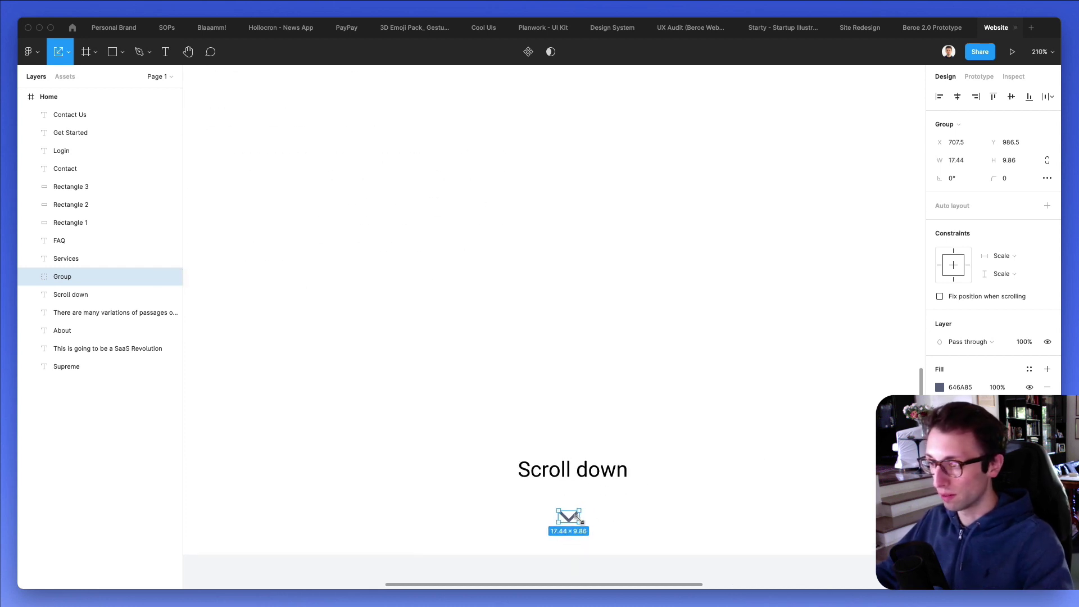
left_click(955, 96)
scroll(733, 258, "down", 5)
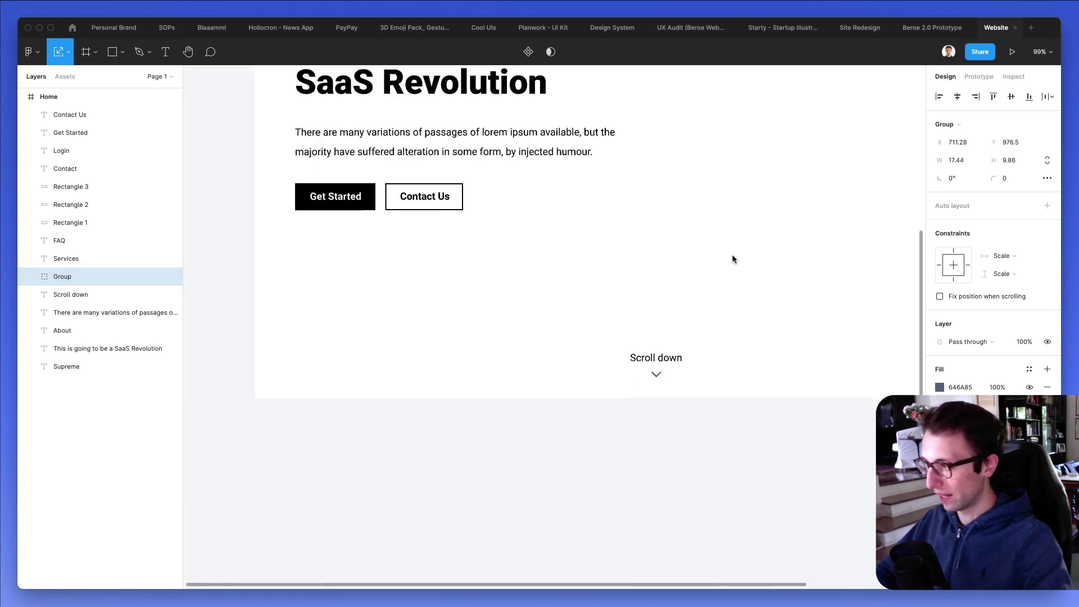
key("5")
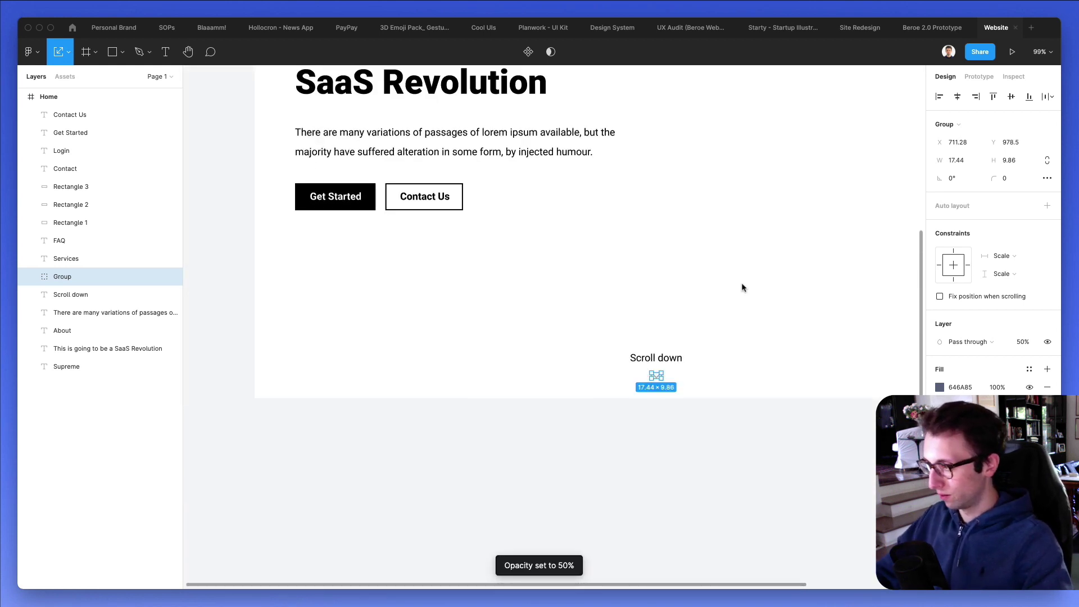
Nudge the hero headline, paragraph and buttons slightly down.
left_click(739, 286)
scroll(742, 292, "down", 4)
scroll(748, 299, "right", 3)
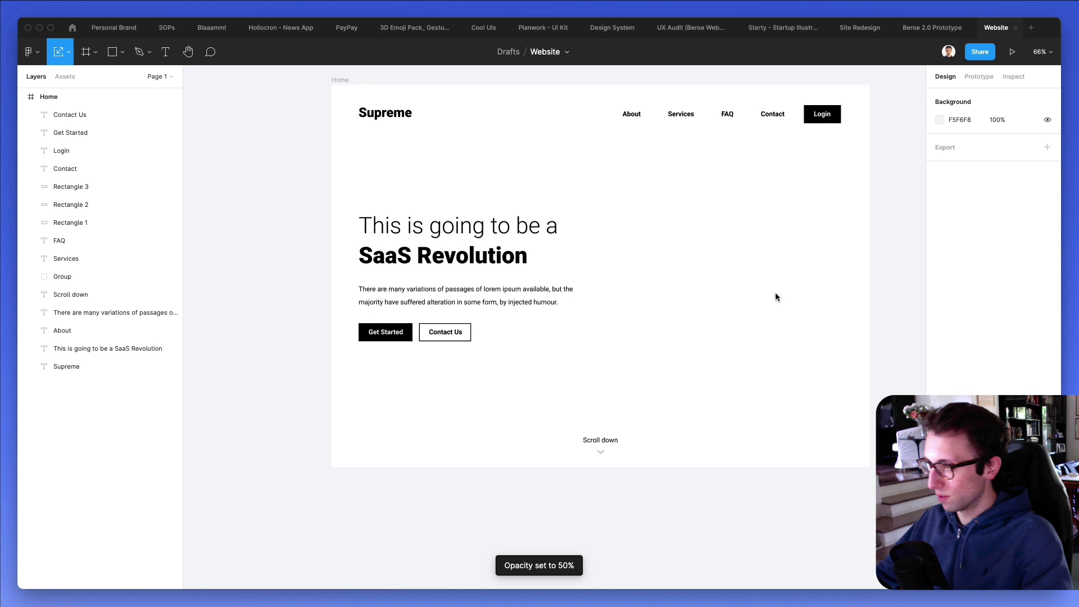
left_click_drag(333, 193, 579, 369)
left_click(580, 371)
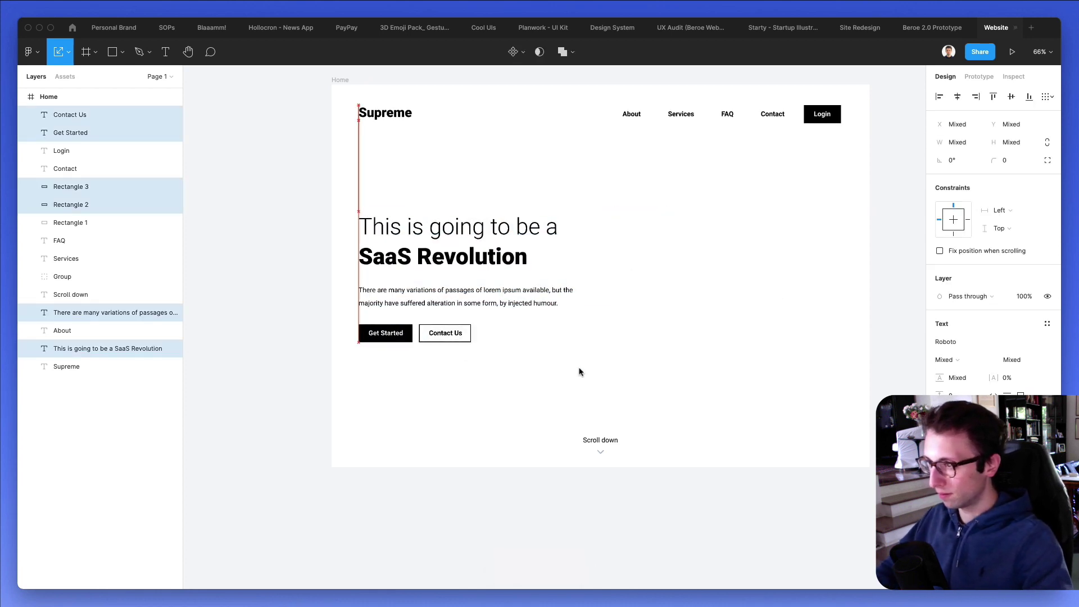
scroll(369, 343, "up", 2)
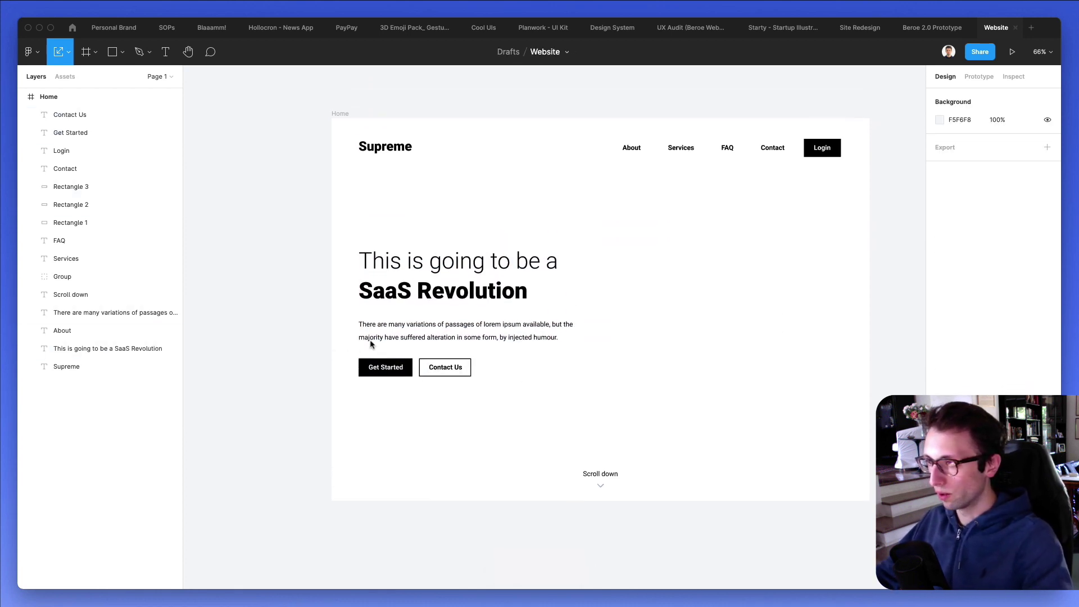
left_click_drag(342, 240, 576, 429)
key("Down")
key("Down")
key("Down")
key("Down")
key("Down")
key("Down")
key("Down")
key("Down")
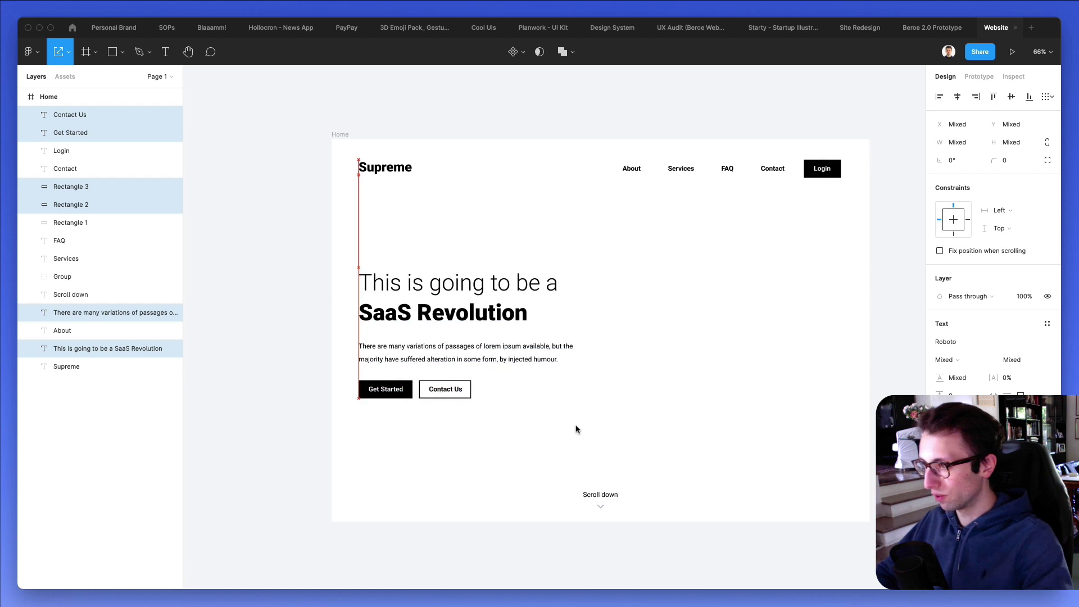
left_click(576, 430)
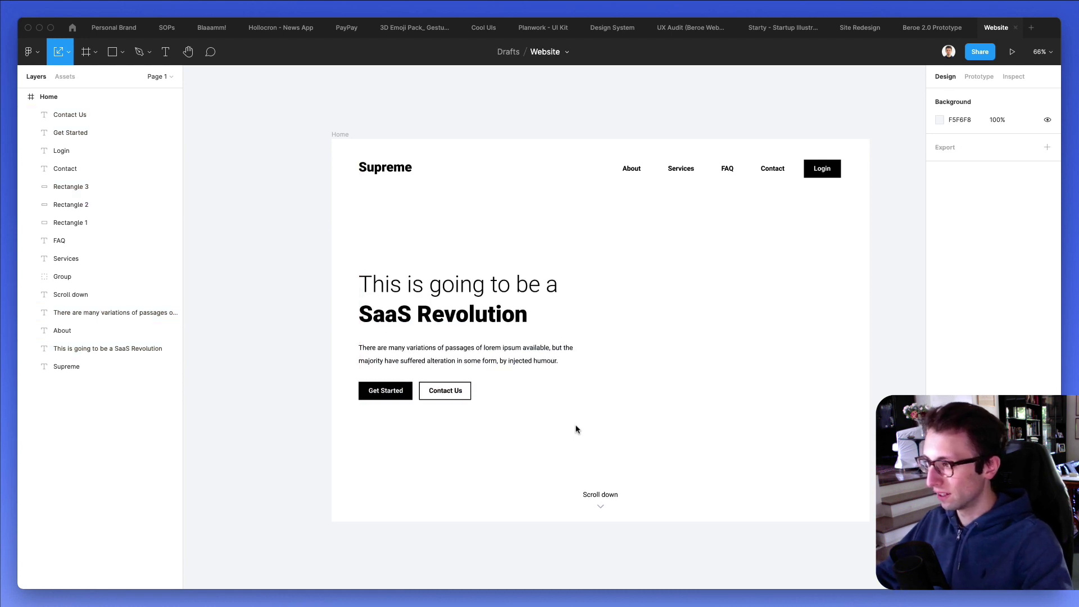
Check the About, Services, FAQ and Contact links' blending options, leaving them unchanged.
scroll(576, 429, "right", 3)
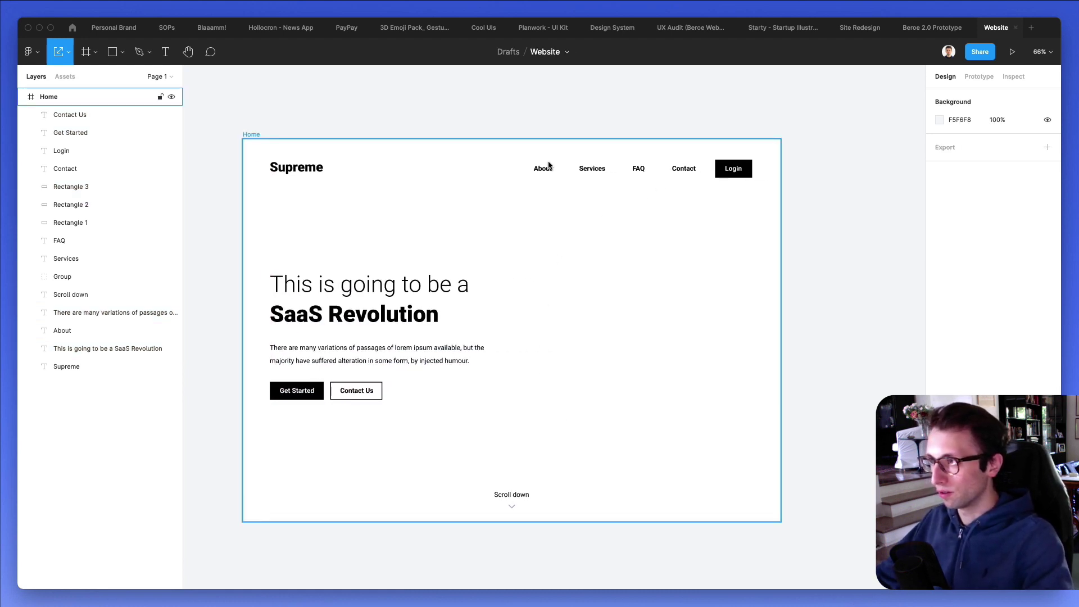
left_click_drag(529, 162, 709, 182)
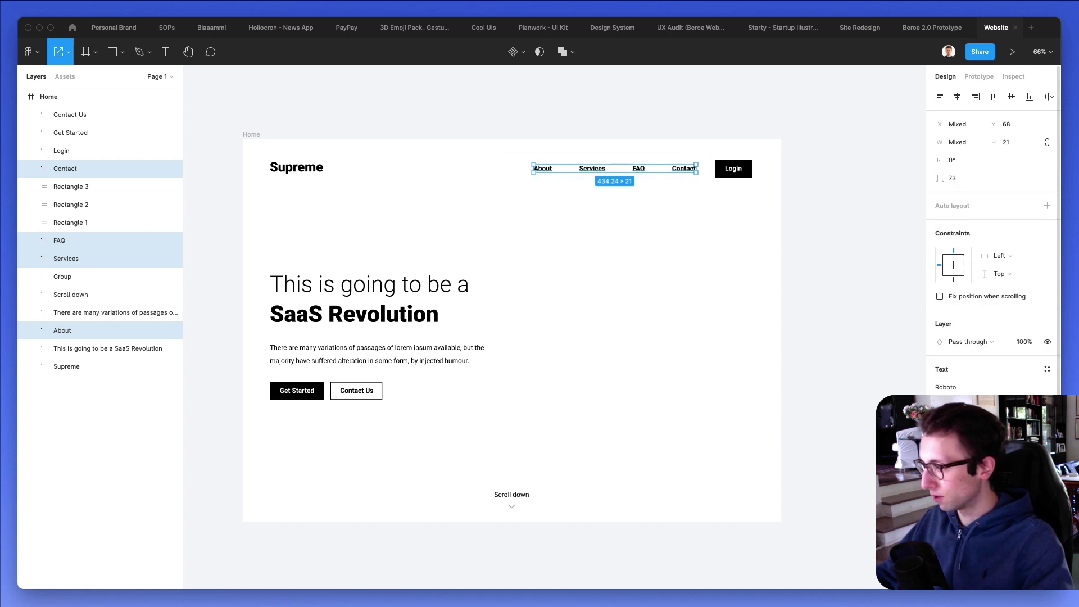
left_click(968, 341)
left_click(604, 308)
left_click(606, 311)
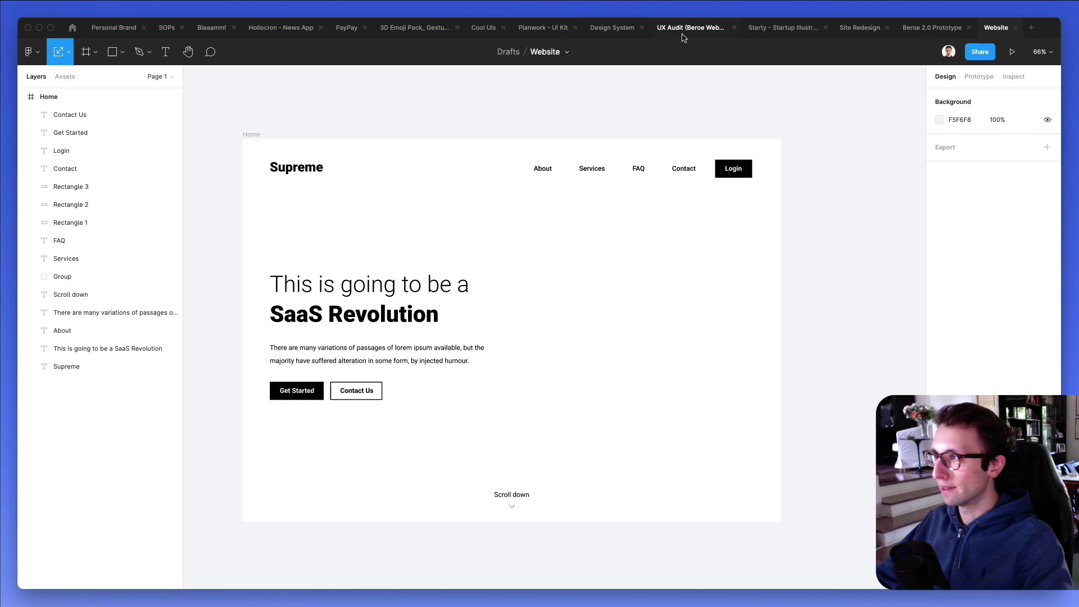
Find and select the Meditation illustration in the Starty - Startup Illustrations file.
left_click(780, 28)
scroll(654, 169, "down", 2)
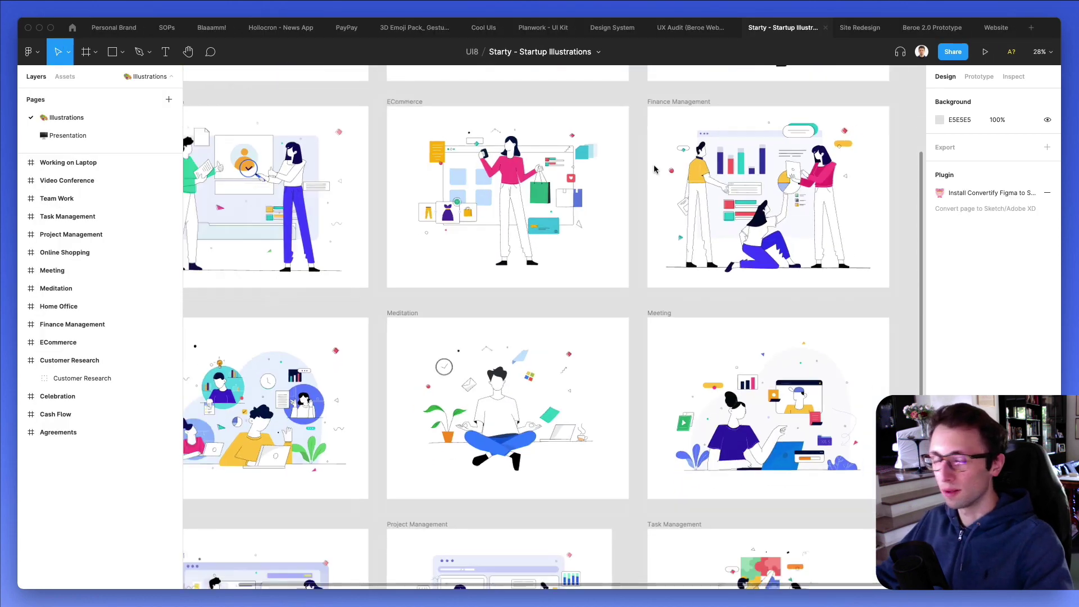
scroll(654, 169, "down", 3, "ctrl")
scroll(654, 166, "down", 2)
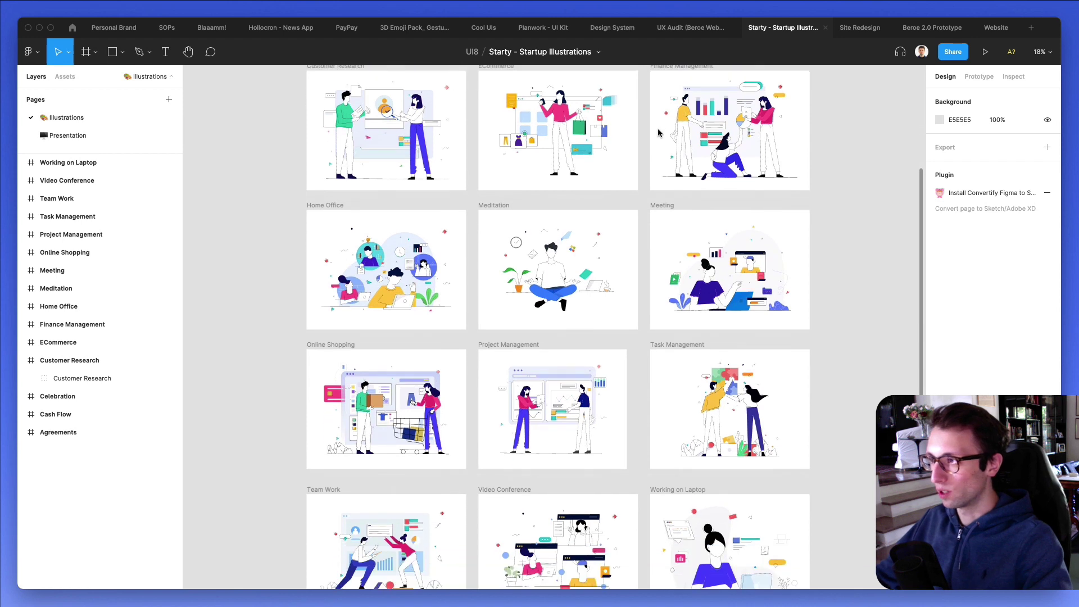
left_click(552, 260)
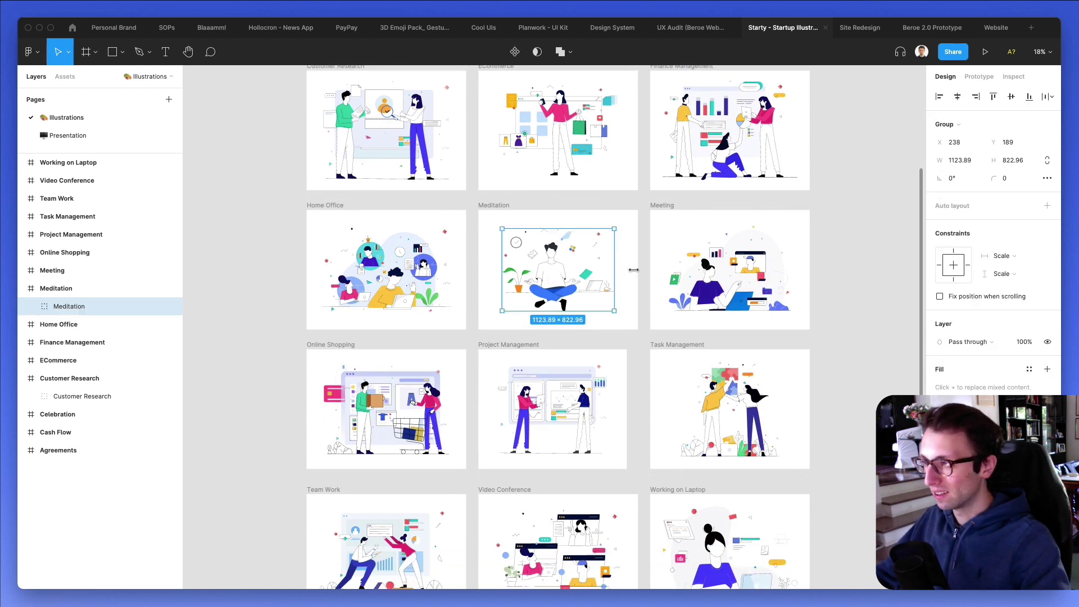
scroll(633, 276, "down", 5)
scroll(635, 274, "up", 10)
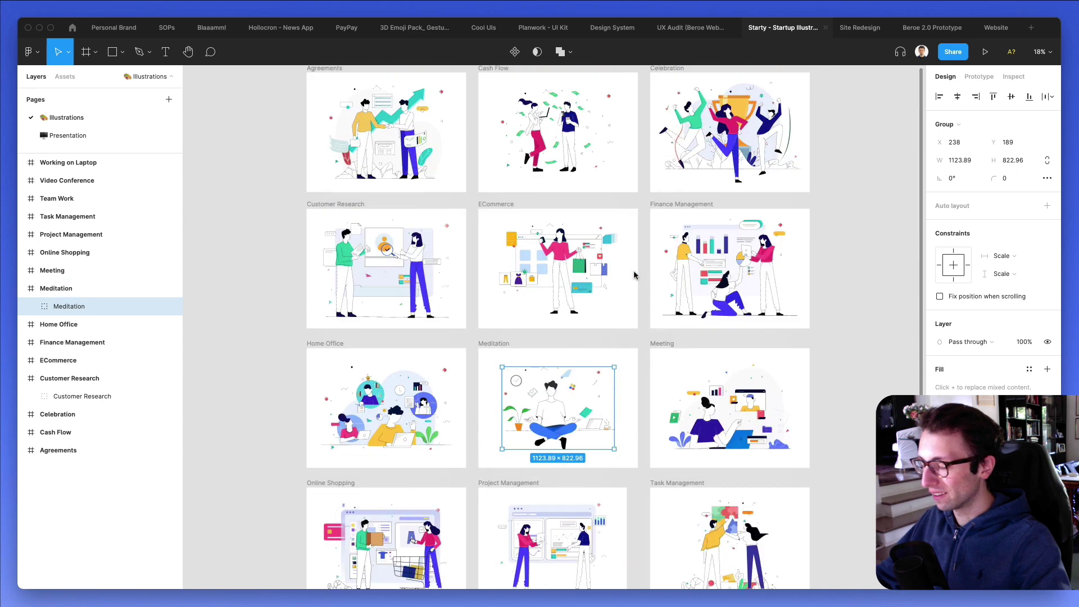
scroll(633, 274, "up", 3)
scroll(633, 273, "down", 2)
scroll(633, 271, "down", 3)
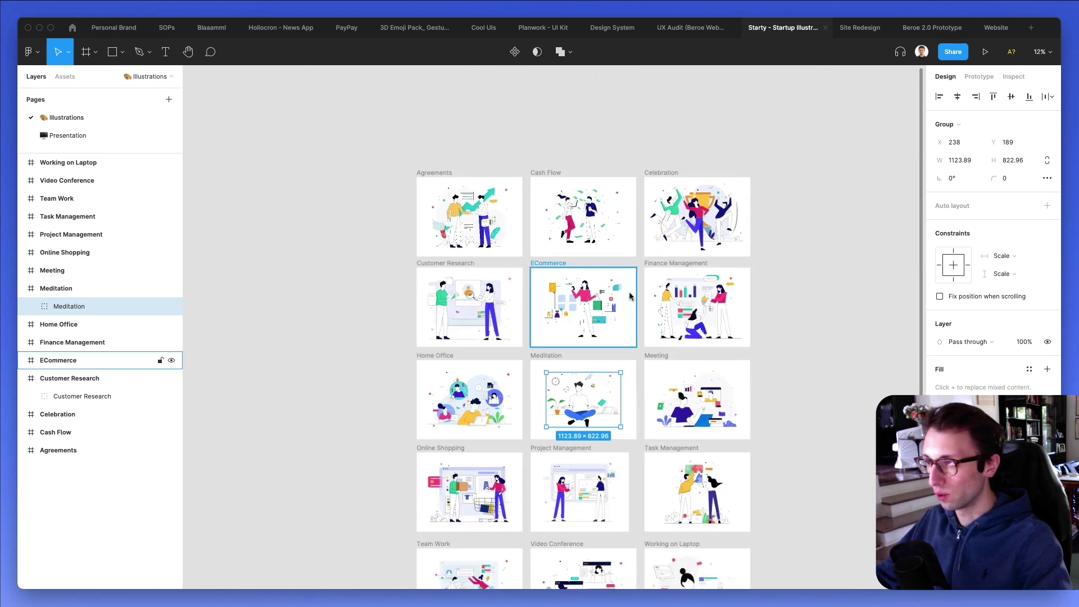
scroll(631, 296, "up", 5)
scroll(674, 236, "down", 2)
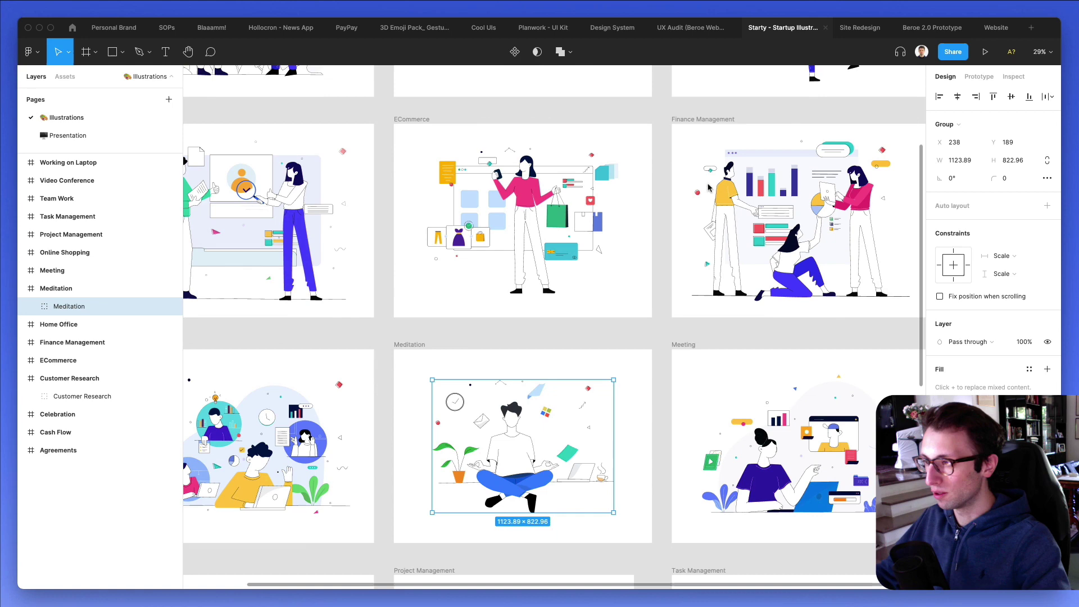
Undo a stray paste in Website, reselect the Meditation illustration in Starty, and return to Website.
left_click(995, 28)
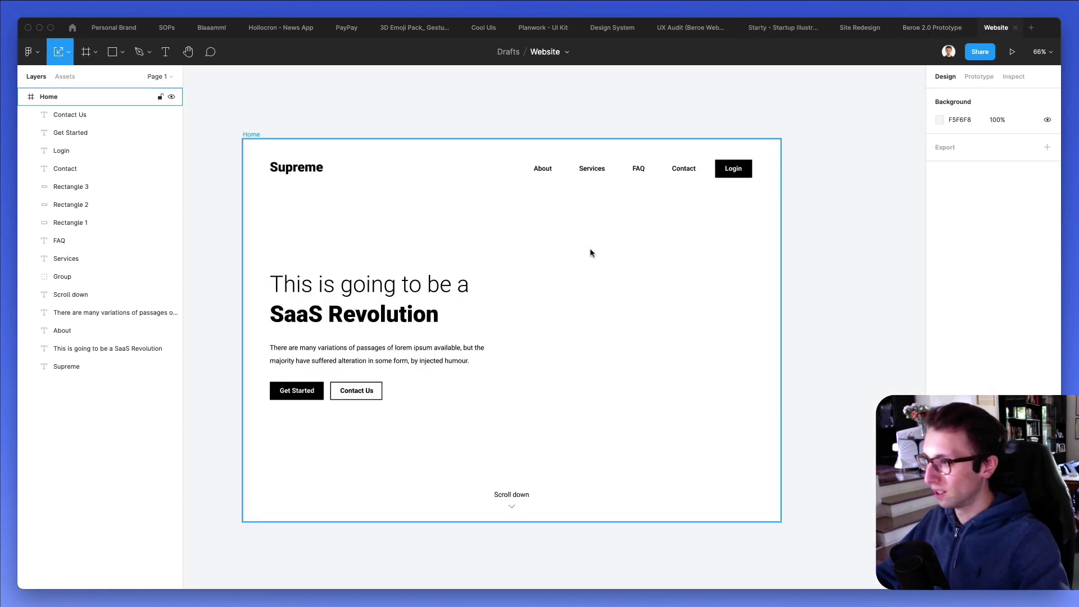
key("ctrl+z")
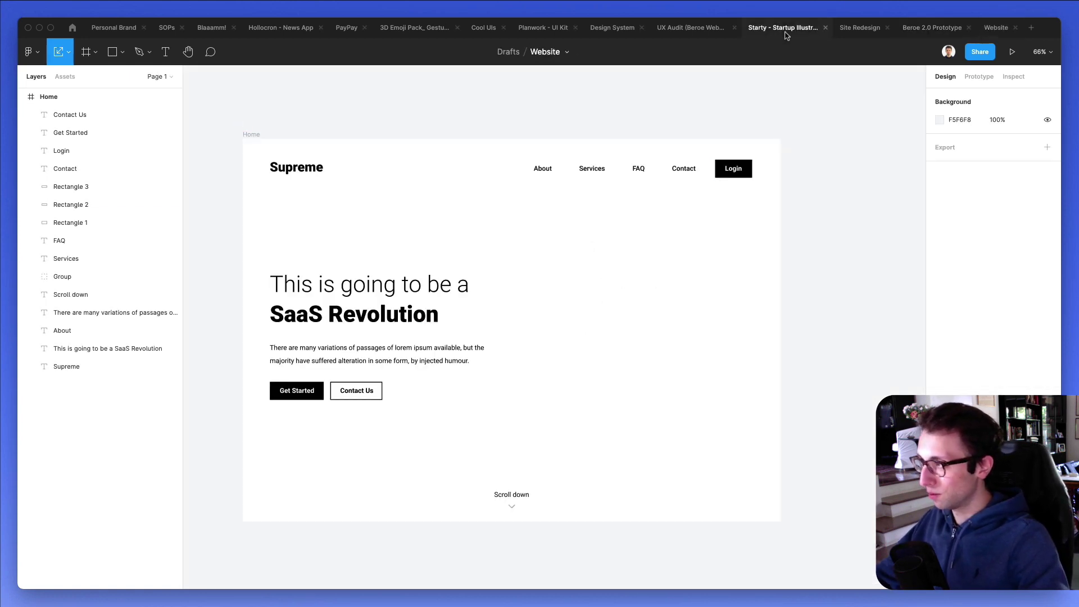
left_click(783, 27)
key("Escape")
left_click(511, 407)
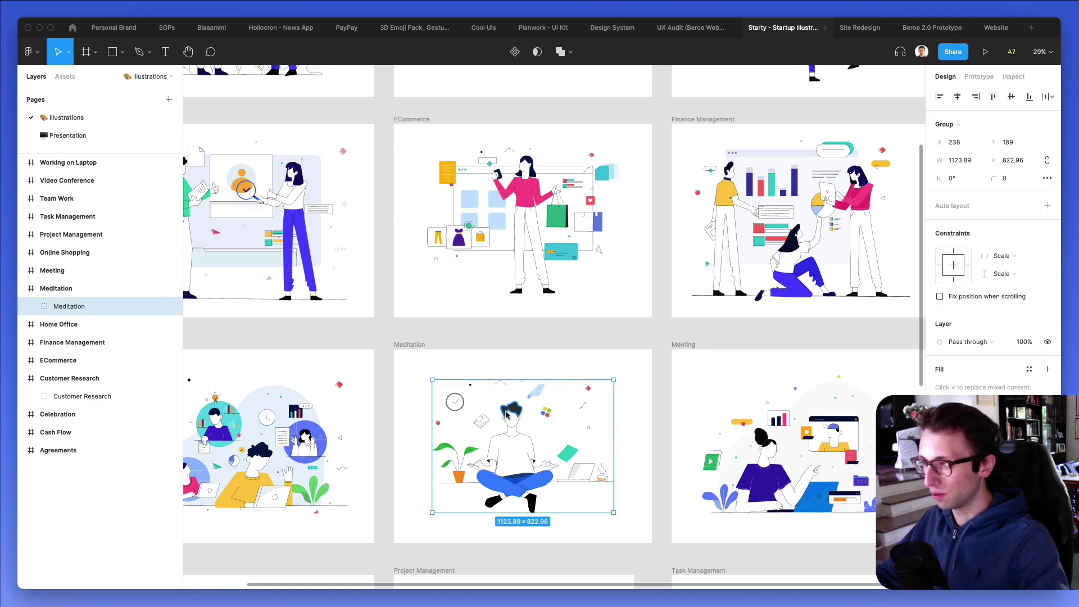
left_click(995, 28)
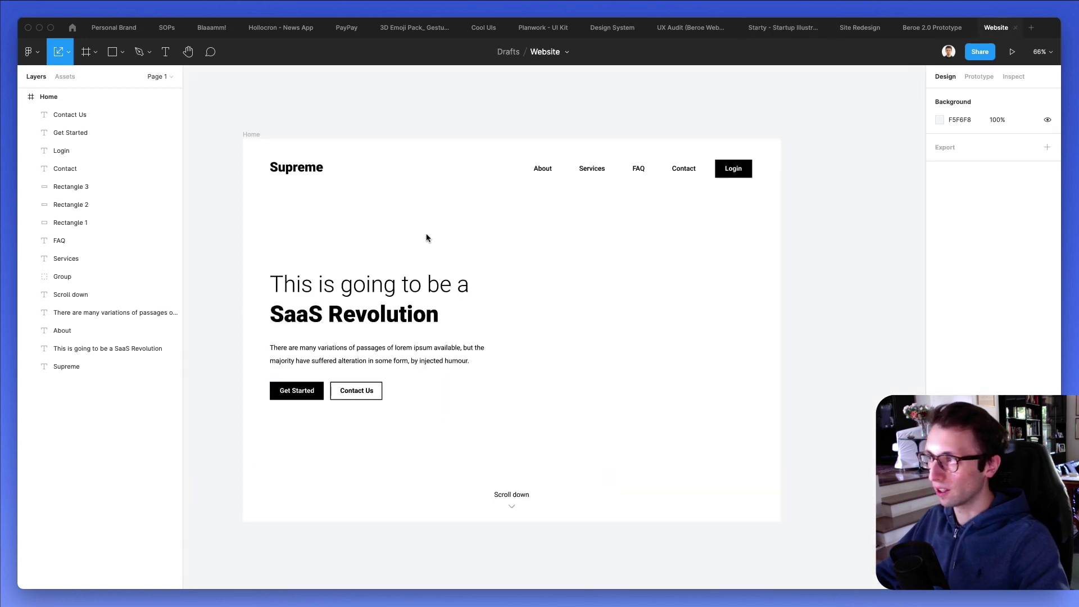
Paste the Meditation illustration and scale it to about 739×528 beside the headline.
key("ctrl+v")
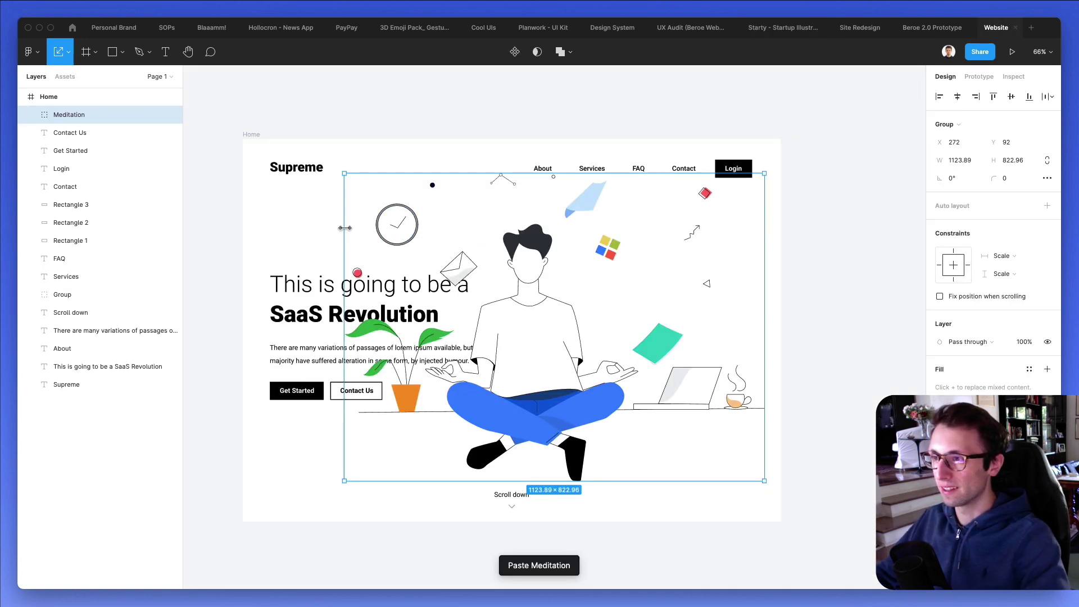
left_click_drag(344, 227, 511, 232)
left_click_drag(671, 277, 672, 288)
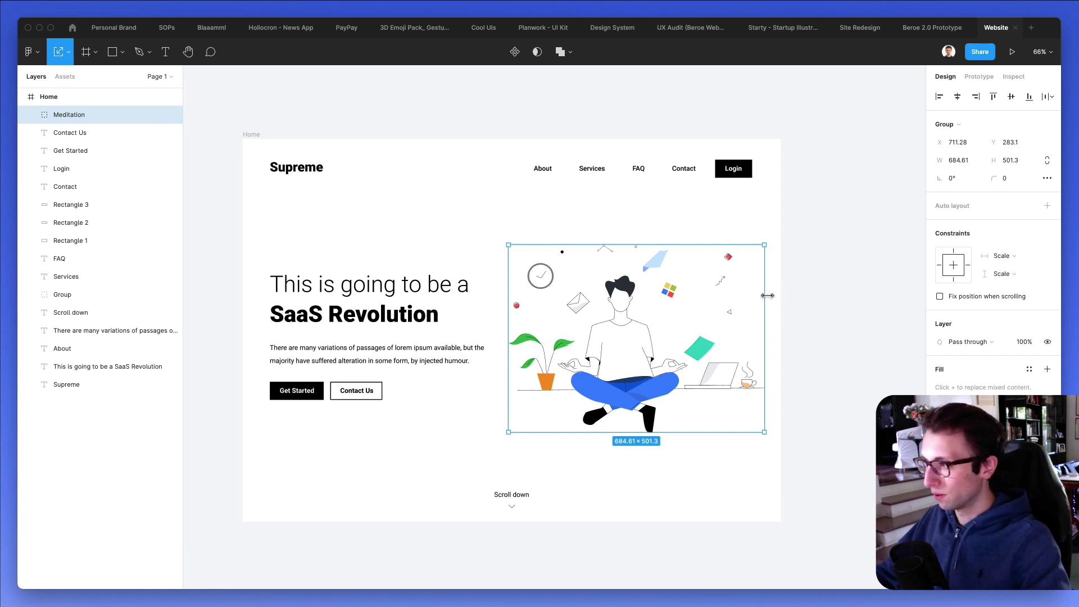
left_click_drag(764, 295, 770, 294)
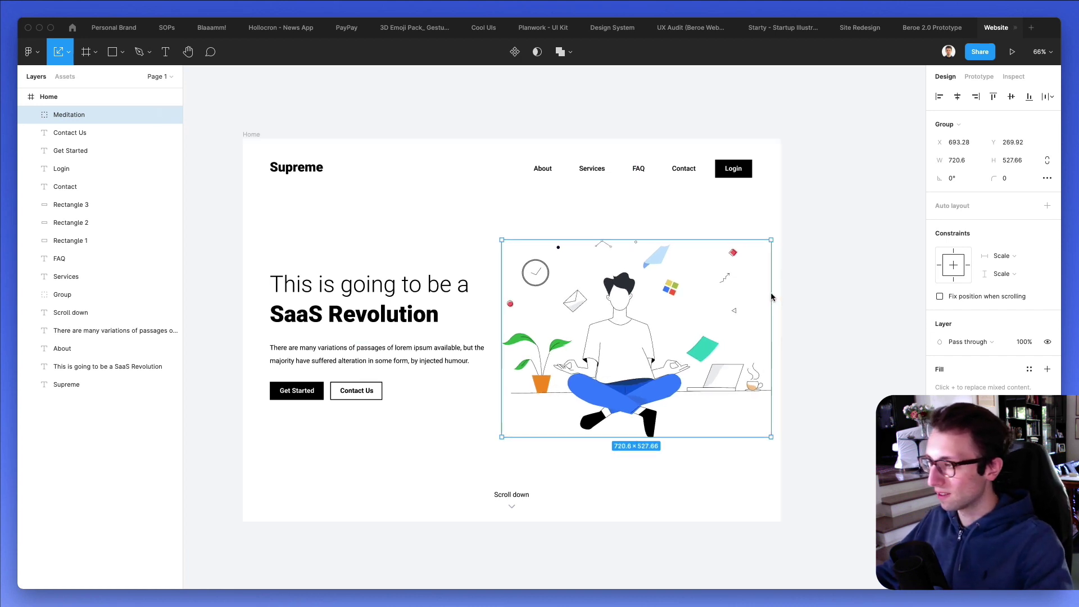
key("Right")
key("Right")
key("Right")
key("Right")
key("Right")
key("Right")
key("Right")
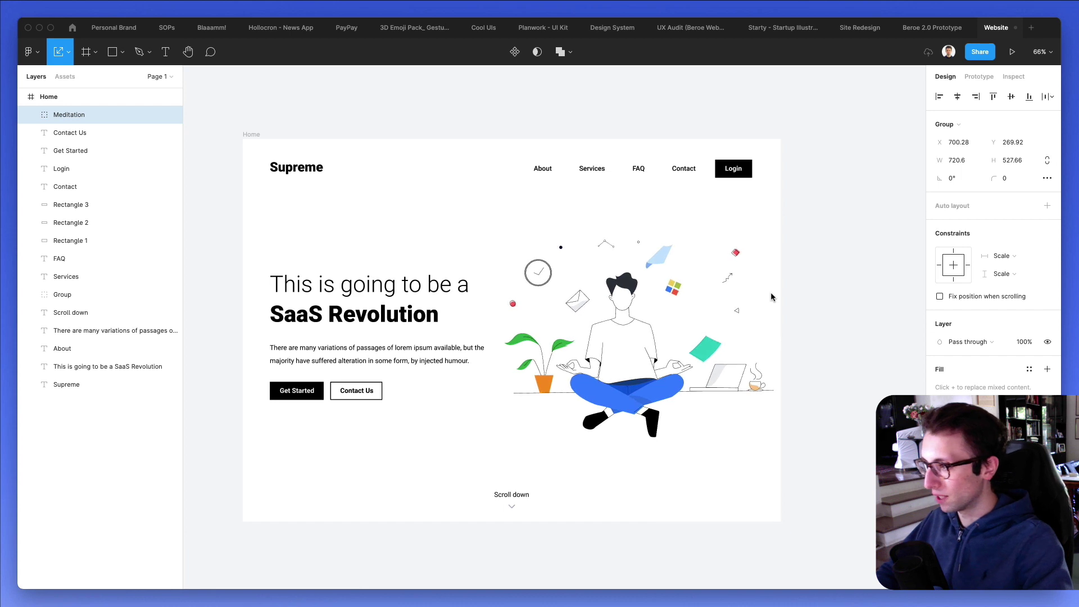
Fine-tune the illustration's position with small right and down nudges.
left_click(850, 362)
key("v")
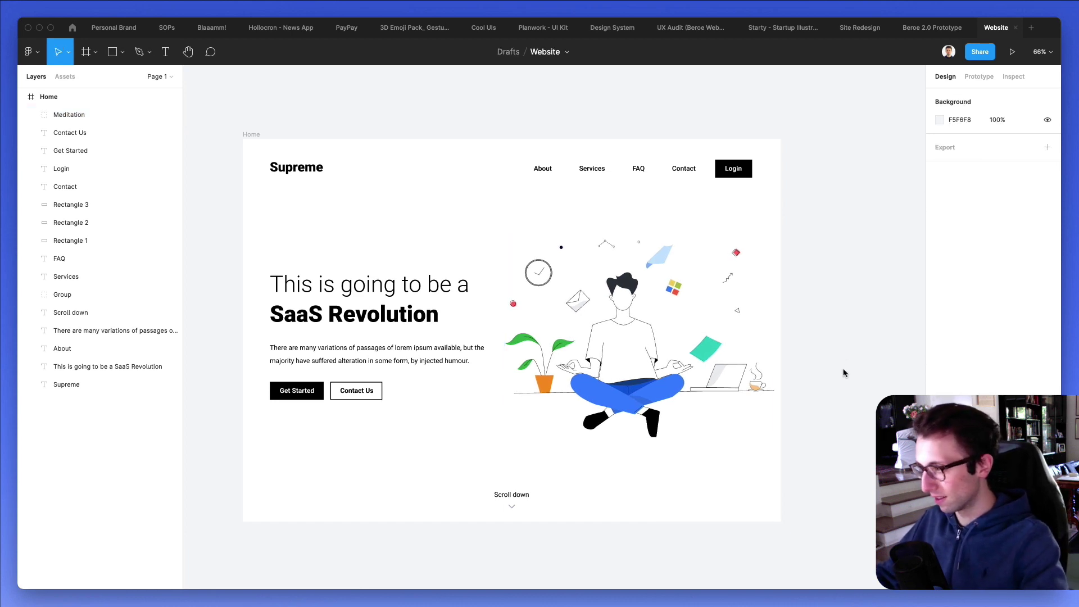
left_click_drag(837, 374, 768, 418)
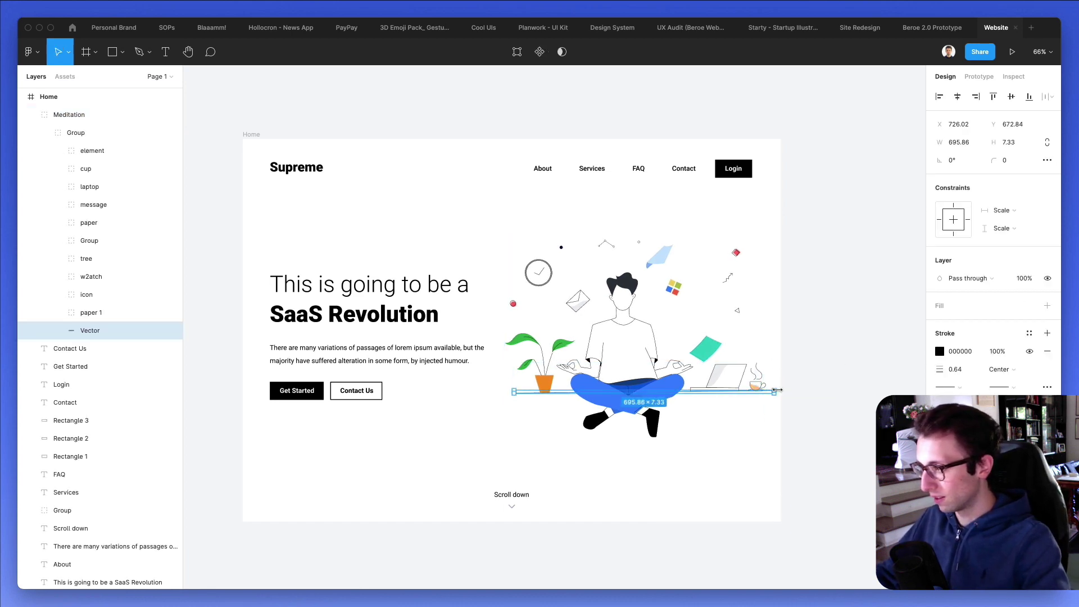
left_click(813, 366)
scroll(797, 356, "down", 2)
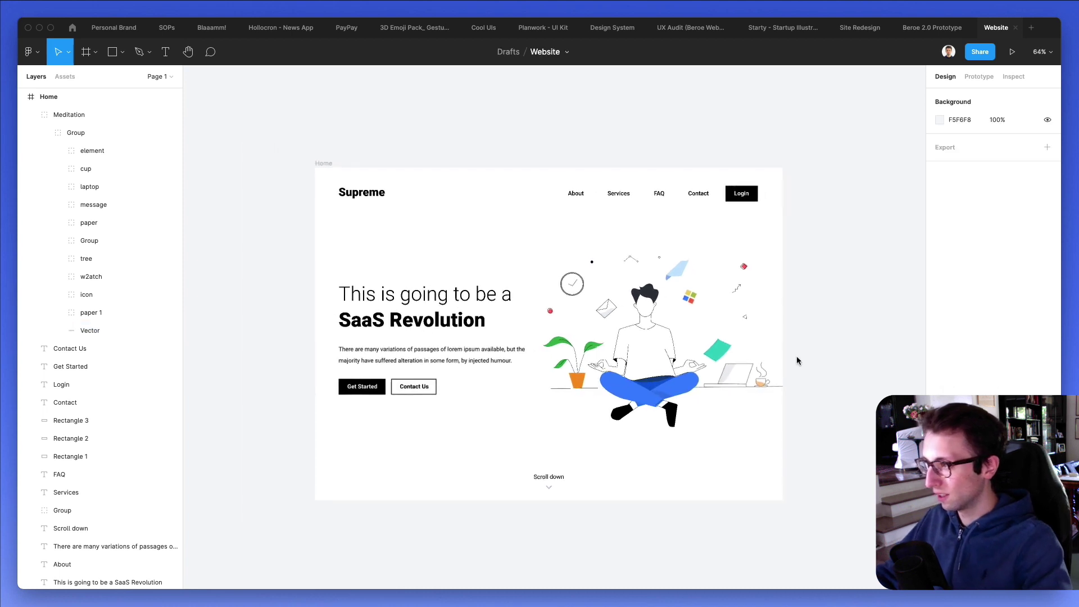
left_click(670, 357)
key("shift+Right")
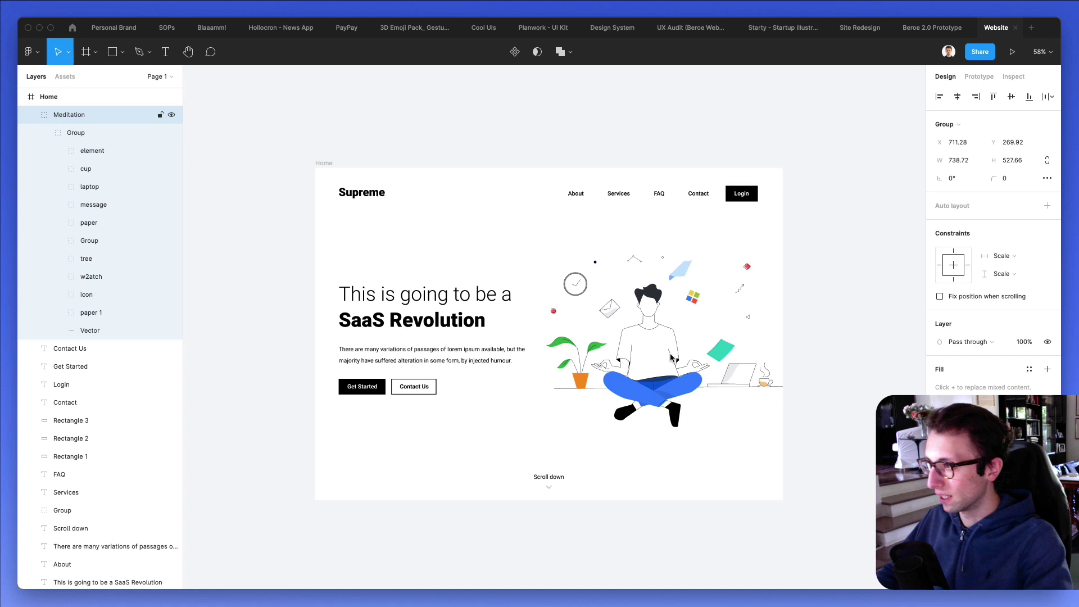
key("Right")
key("Right")
key("Right")
key("Right")
key("Right")
key("Right")
key("Down")
key("Down")
key("Down")
key("Down")
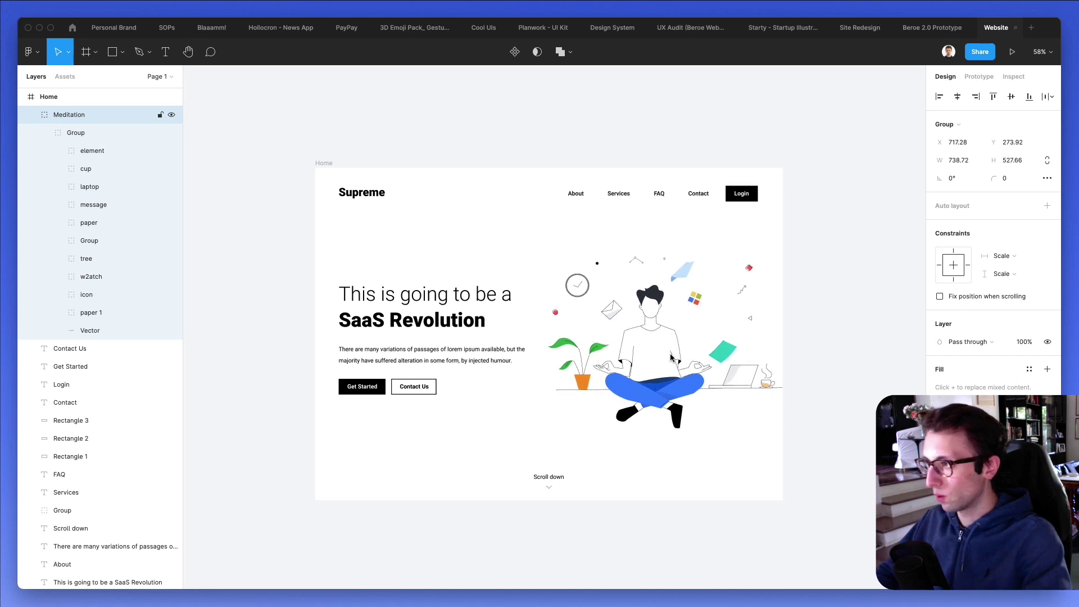
key("Down")
key("Down")
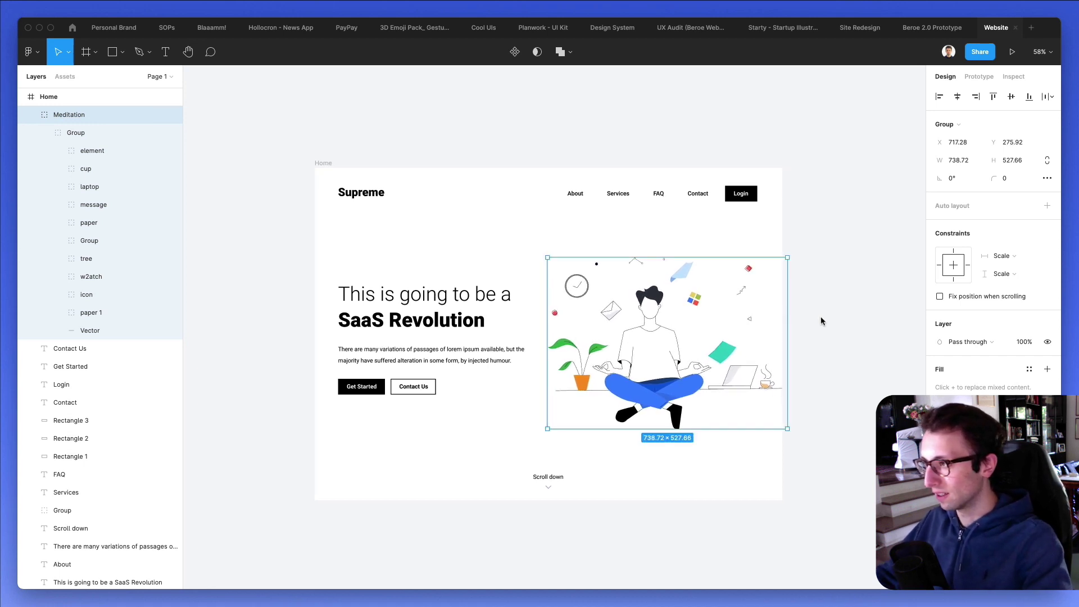
left_click(820, 317)
scroll(820, 318, "down", 3)
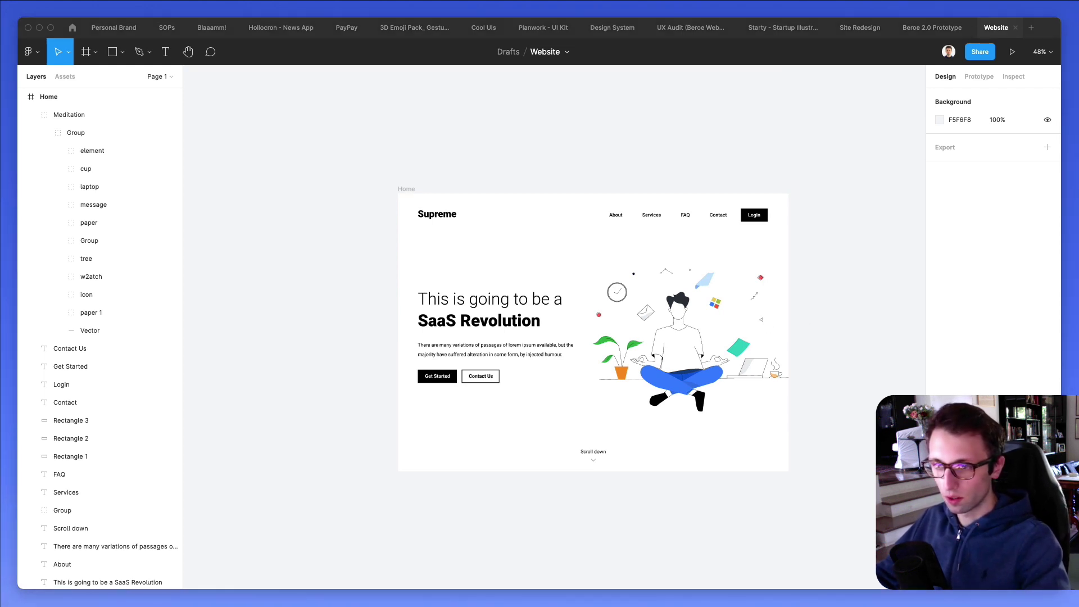
Extend the Home frame downward to make room for a new section.
left_click(406, 189)
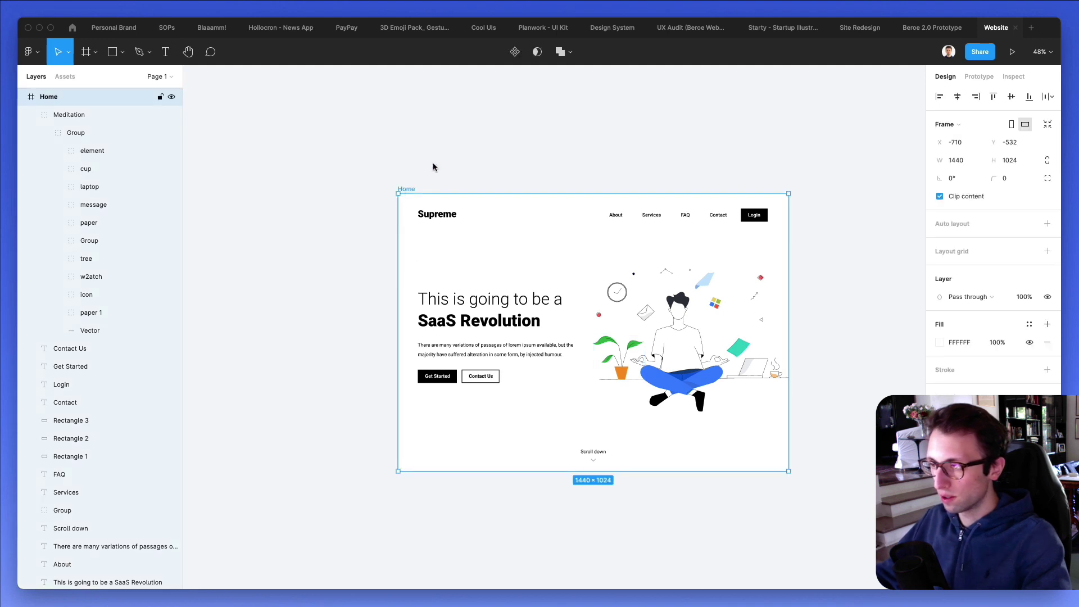
scroll(698, 367, "down", 5)
left_click_drag(669, 352, 677, 525)
left_click(719, 305)
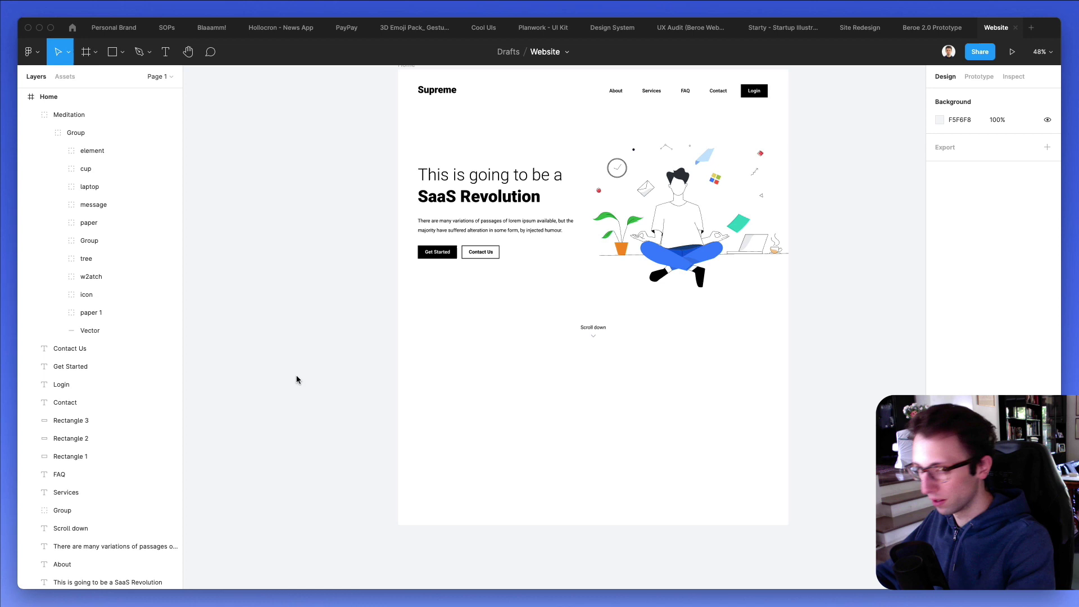
Draw a 1440×446 full-width band below the hero filled with F4F5F8.
key("r")
left_click(418, 363)
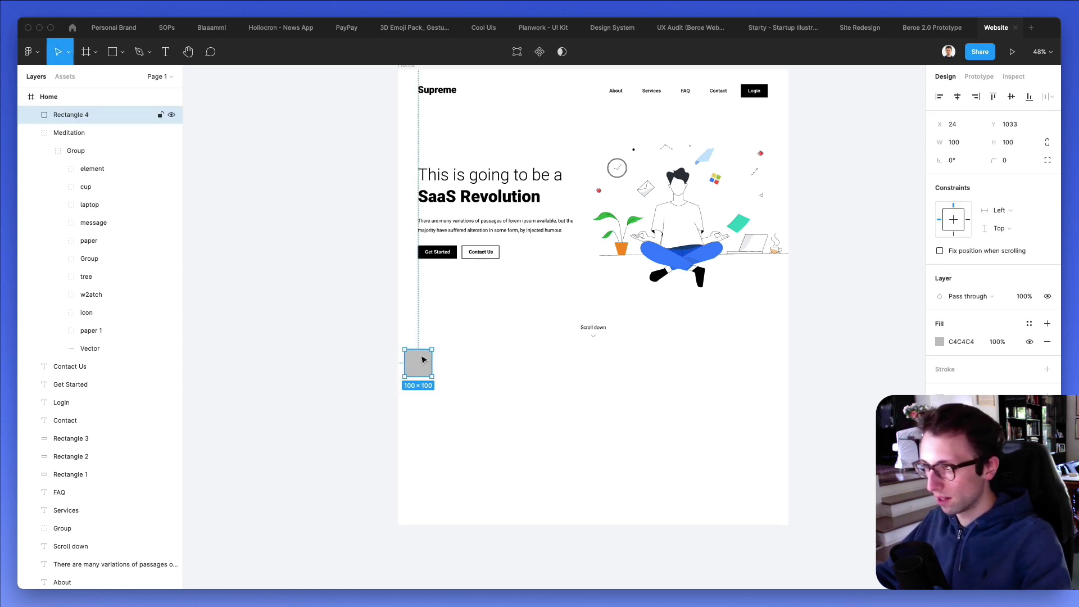
left_click_drag(424, 360, 788, 446)
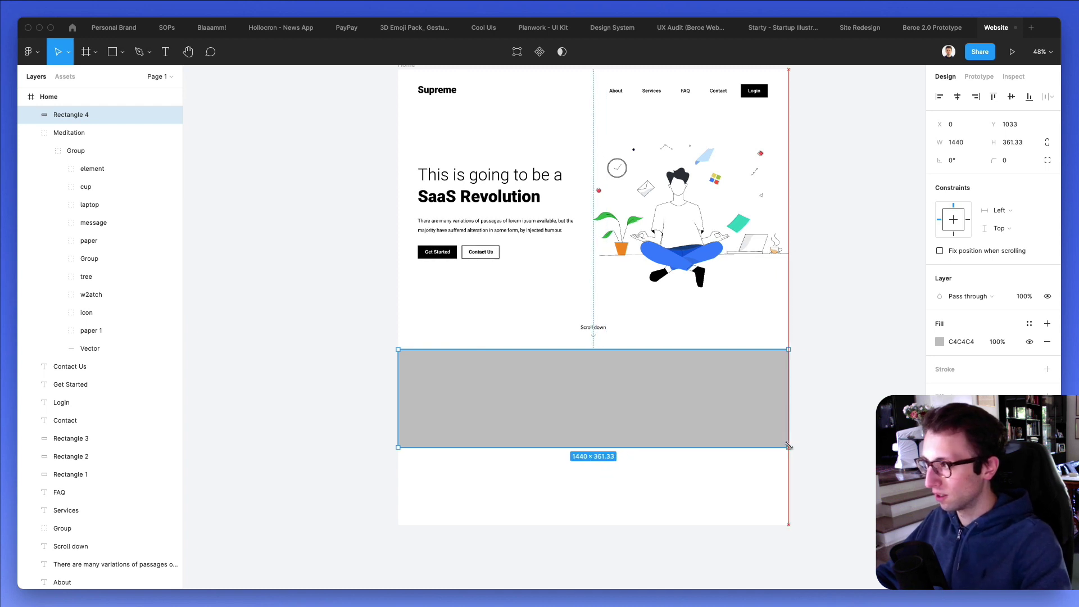
left_click_drag(724, 410, 725, 418)
scroll(744, 399, "up", 2)
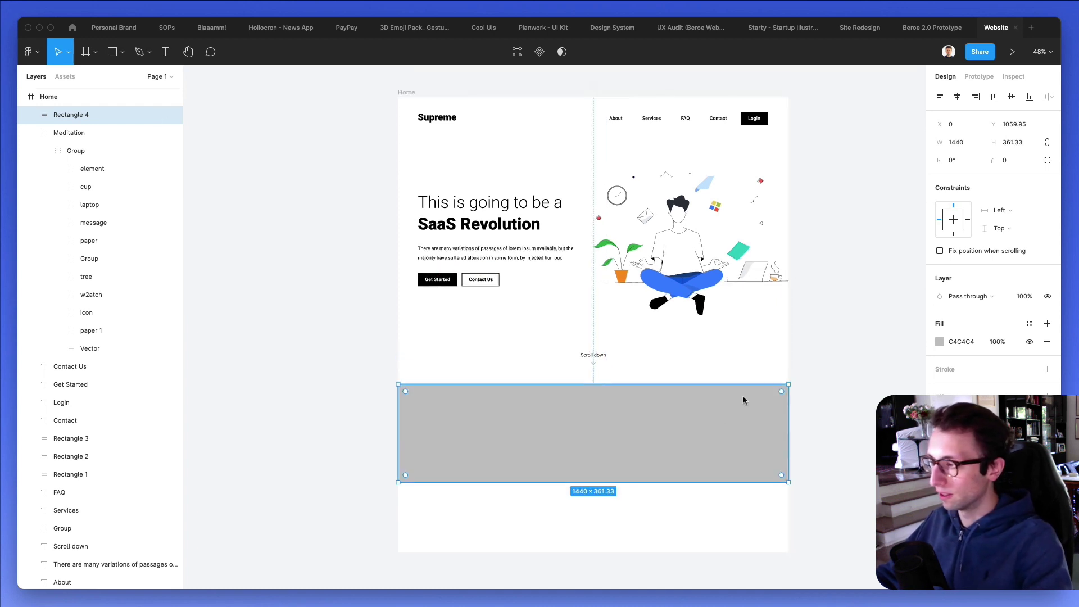
left_click(939, 342)
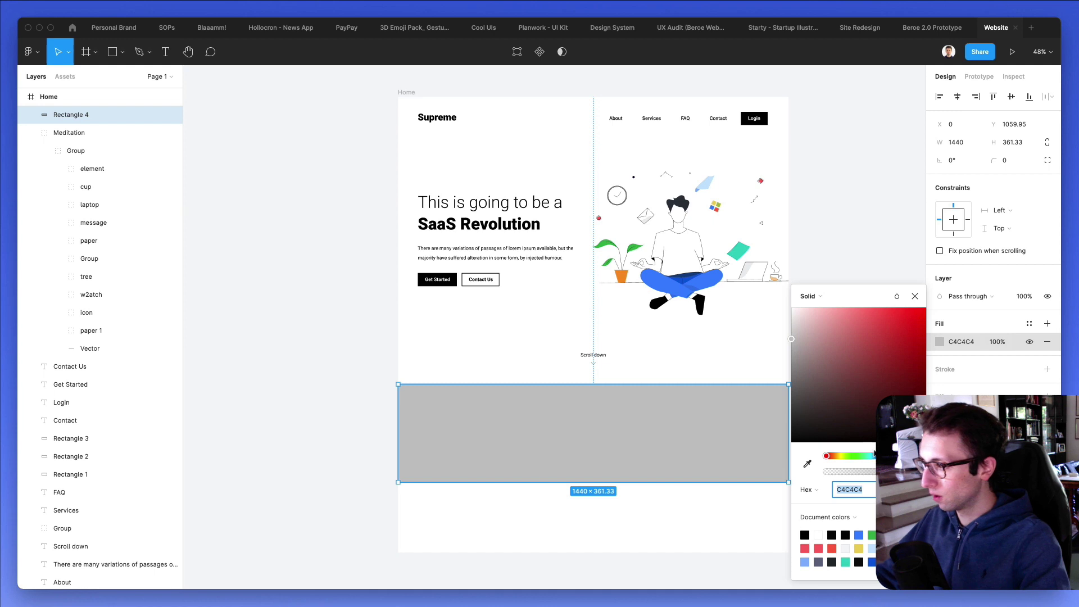
left_click_drag(875, 455, 888, 455)
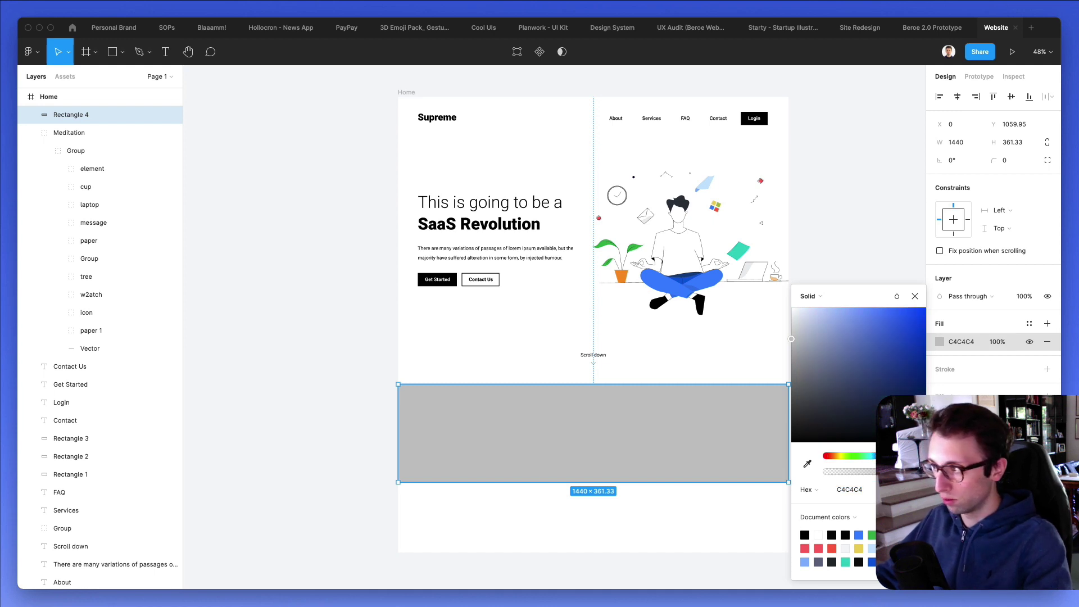
left_click(793, 310)
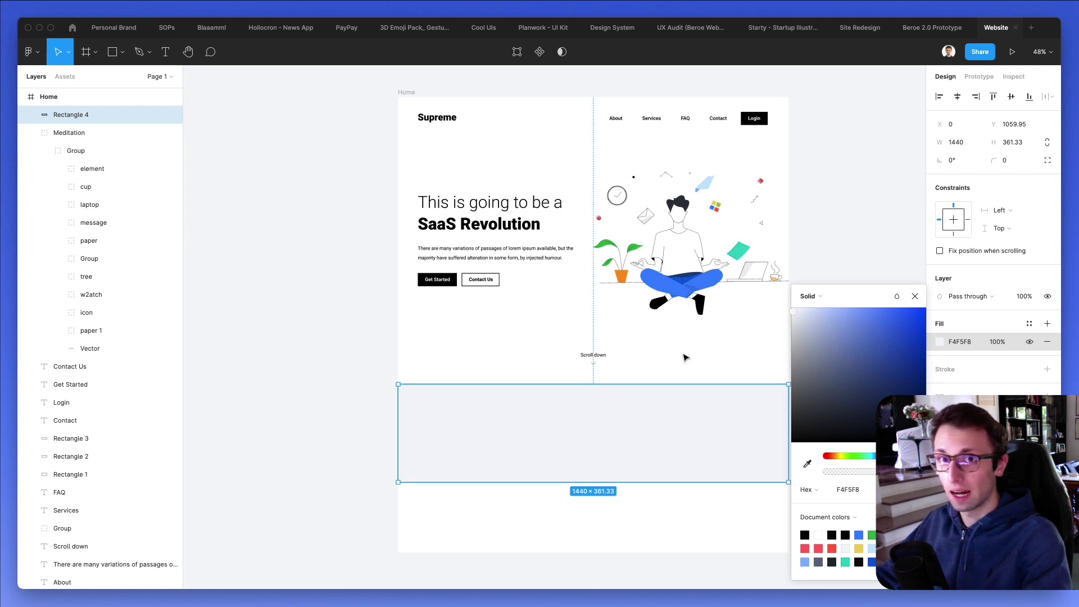
left_click_drag(608, 482, 611, 503)
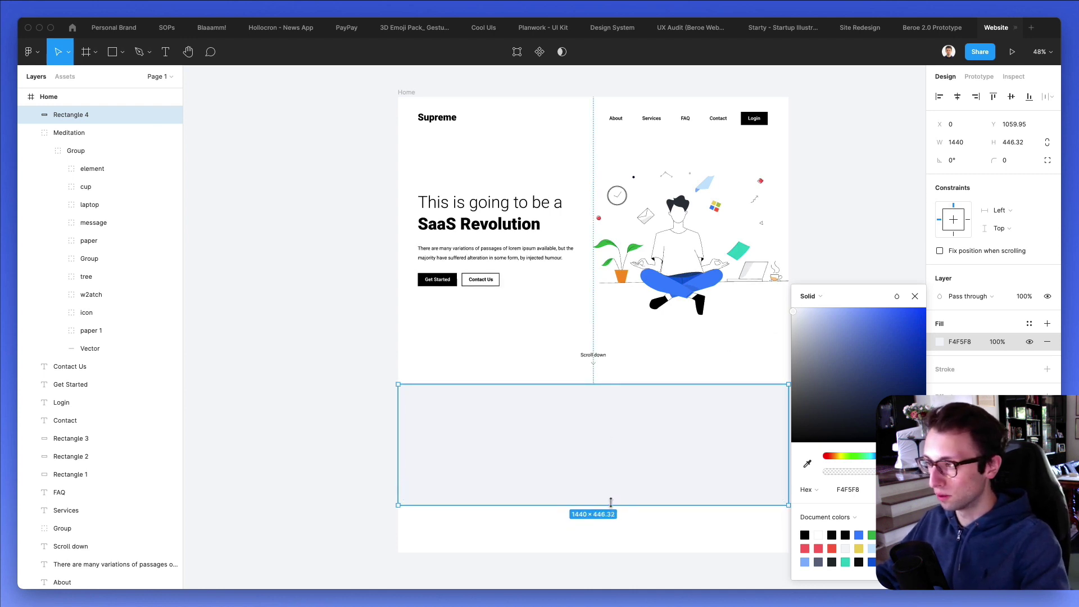
scroll(612, 393, "right", 2)
left_click(609, 361)
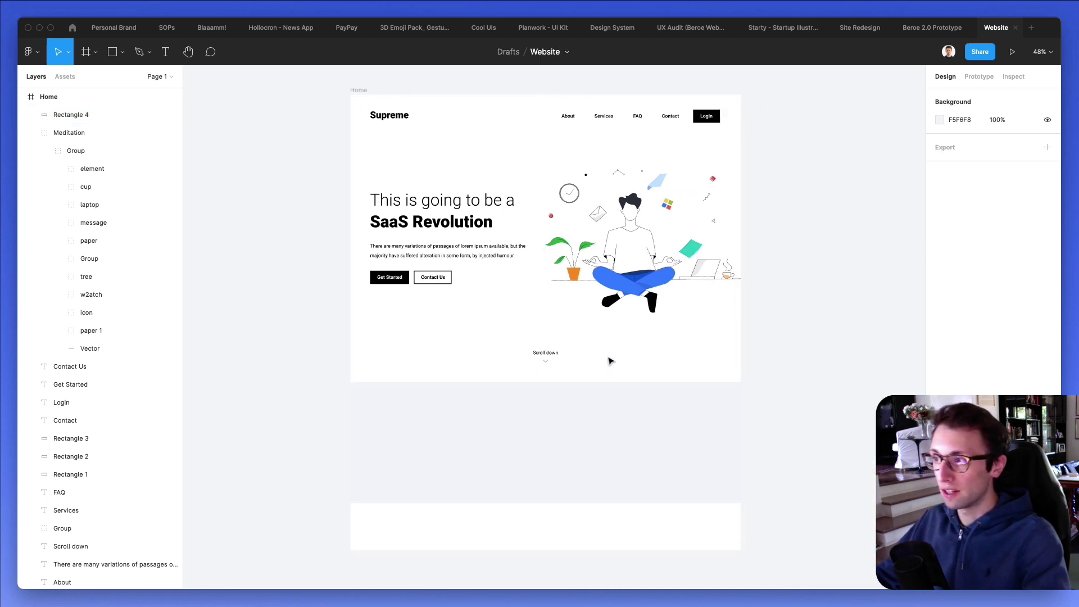
scroll(618, 367, "up", 1)
scroll(618, 367, "down", 1)
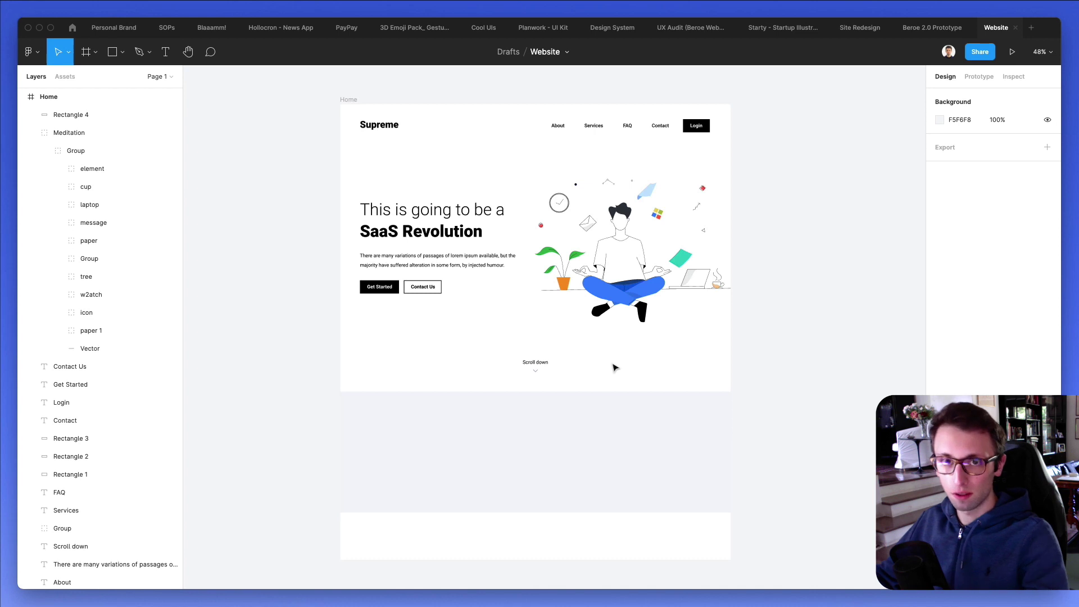
scroll(614, 368, "right", 1)
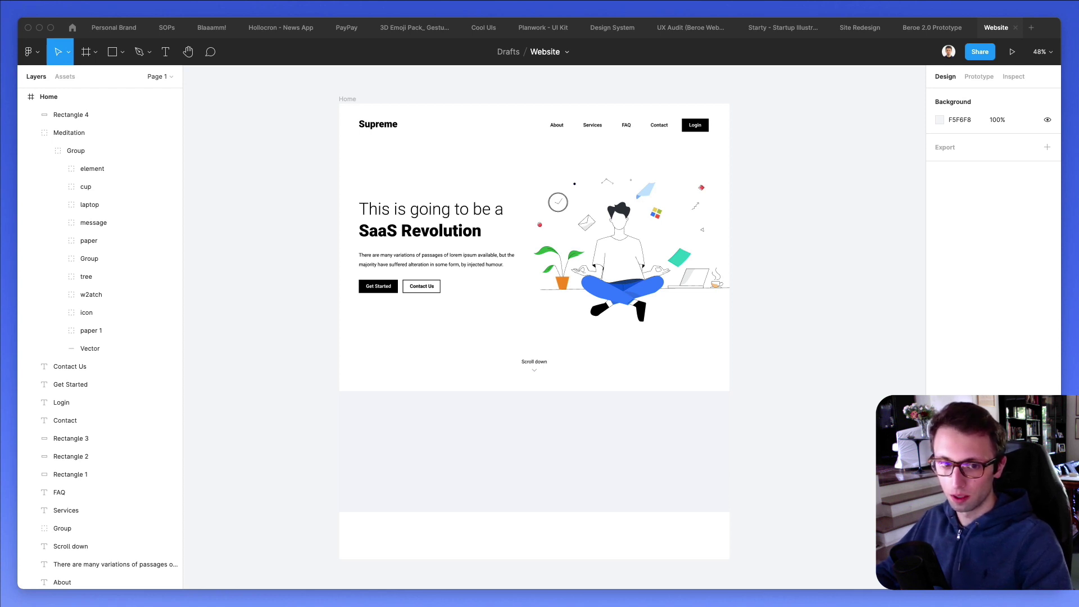
scroll(388, 327, "down", 3)
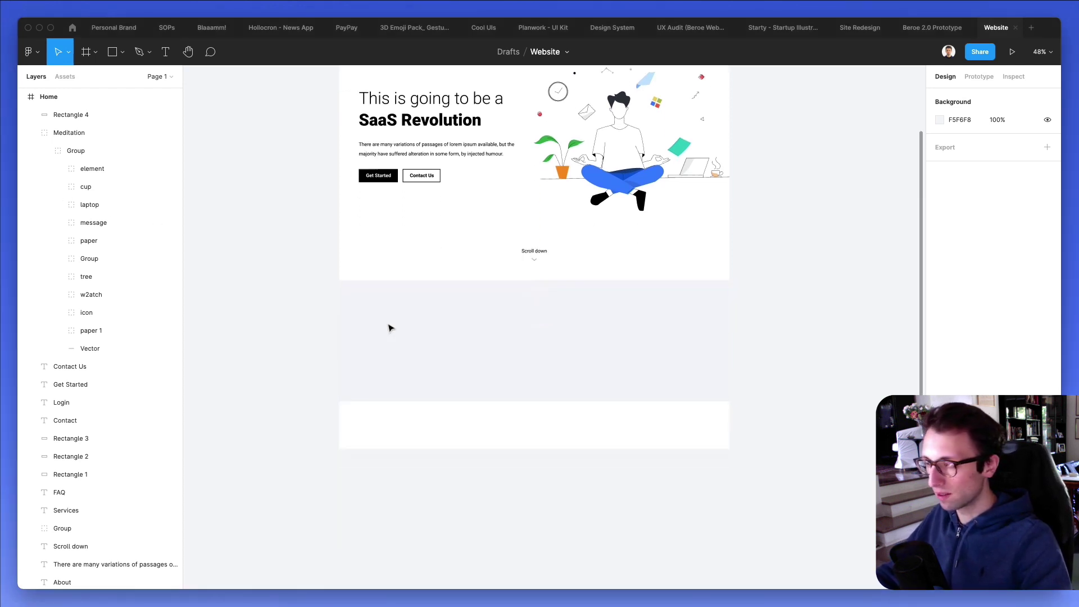
Paste the Google, Netflix, Uber and Intercom logos and place them in the grey band.
key("super+v")
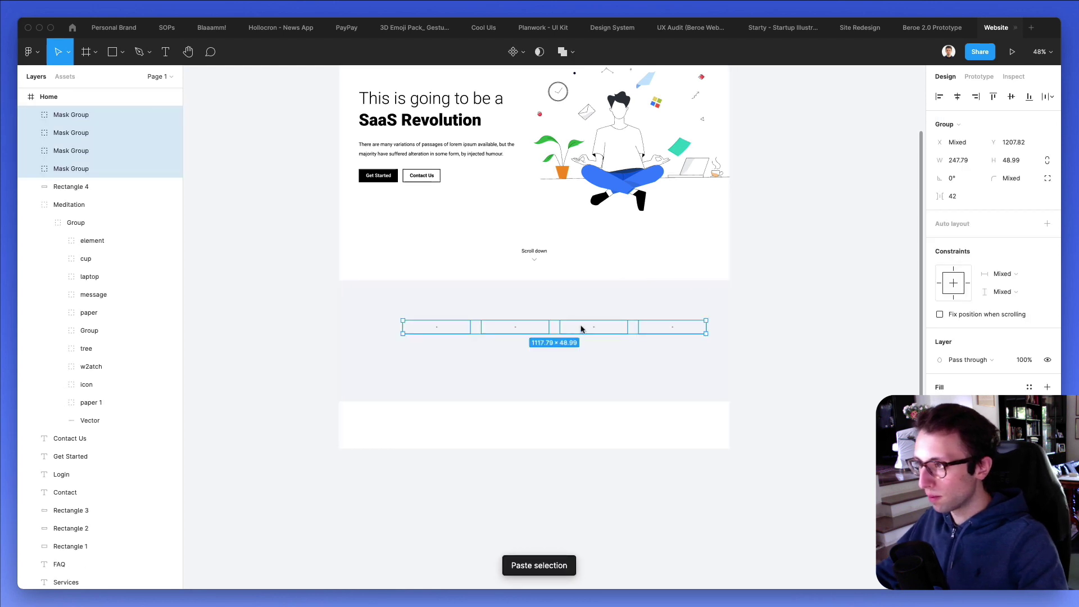
left_click_drag(580, 328, 555, 427)
key("alt")
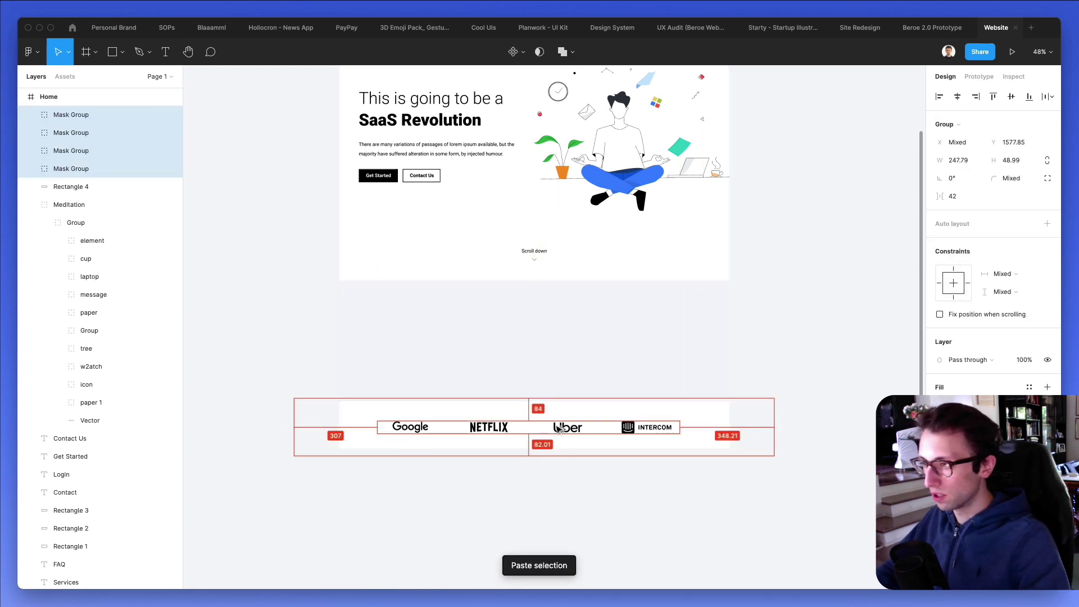
left_click_drag(575, 427, 572, 364)
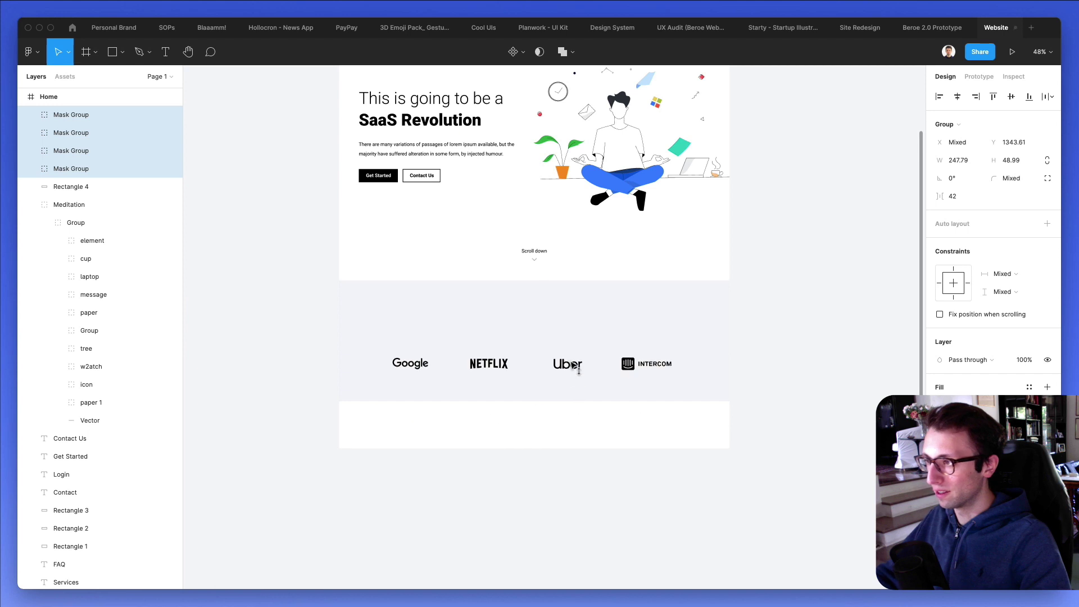
scroll(622, 316, "up", 5)
scroll(622, 316, "left", 3)
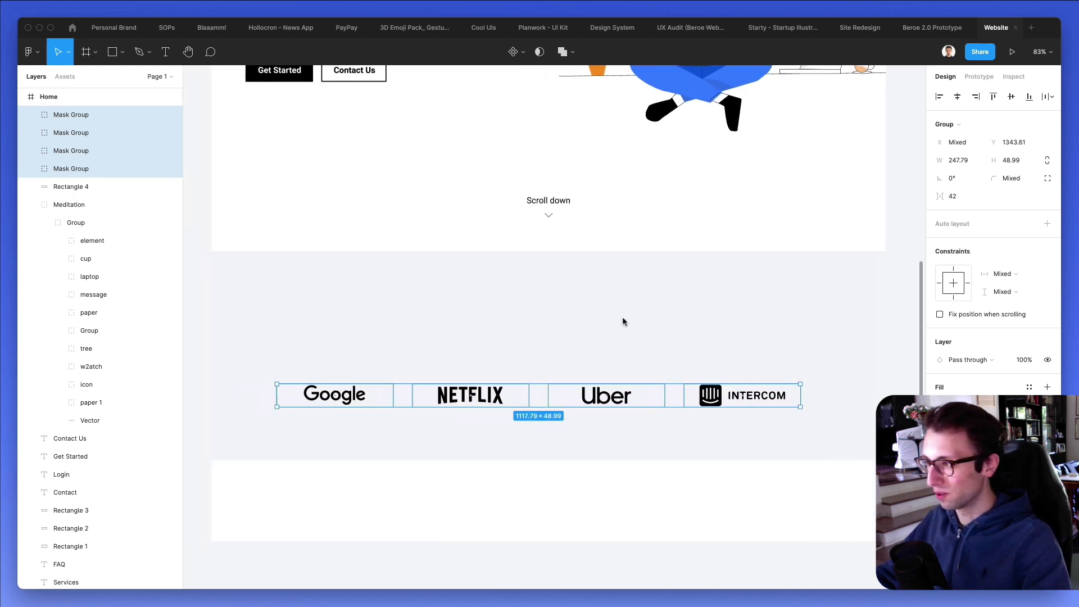
Group the four logos and centre the group horizontally in the frame.
key("super+g")
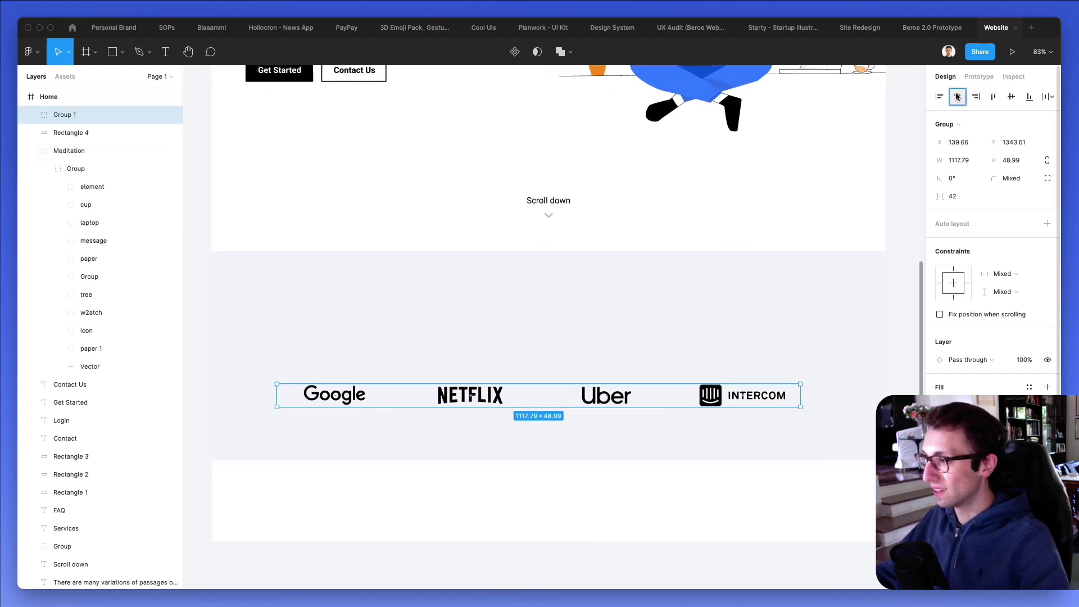
left_click(957, 96)
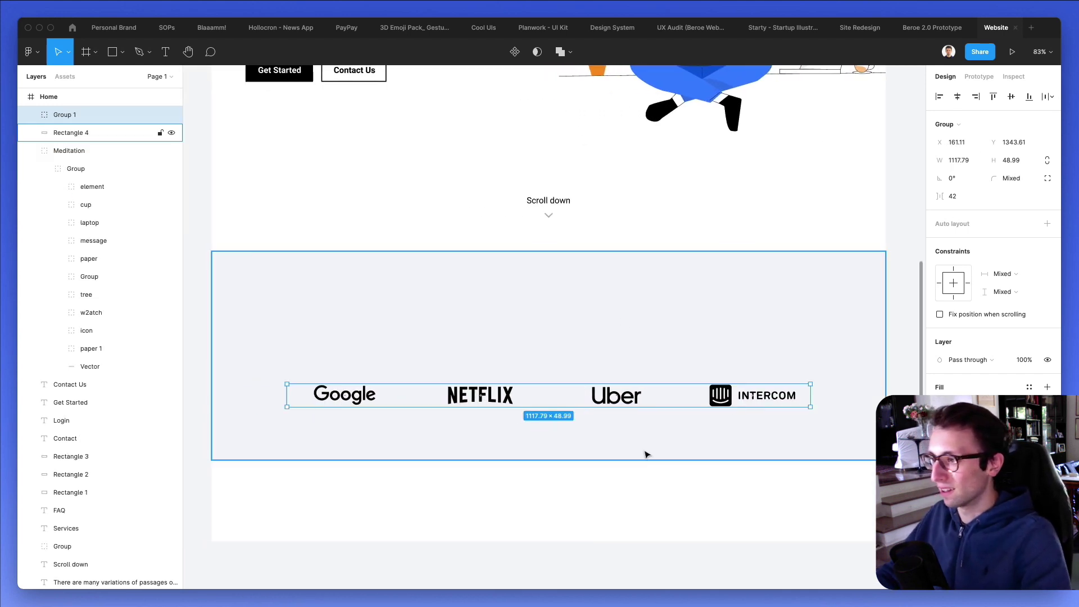
left_click(561, 515)
scroll(532, 198, "up", 4)
Alt-drag a copy of the hero heading down into the gray band and set its size to 41.
left_click_drag(393, 97, 392, 457)
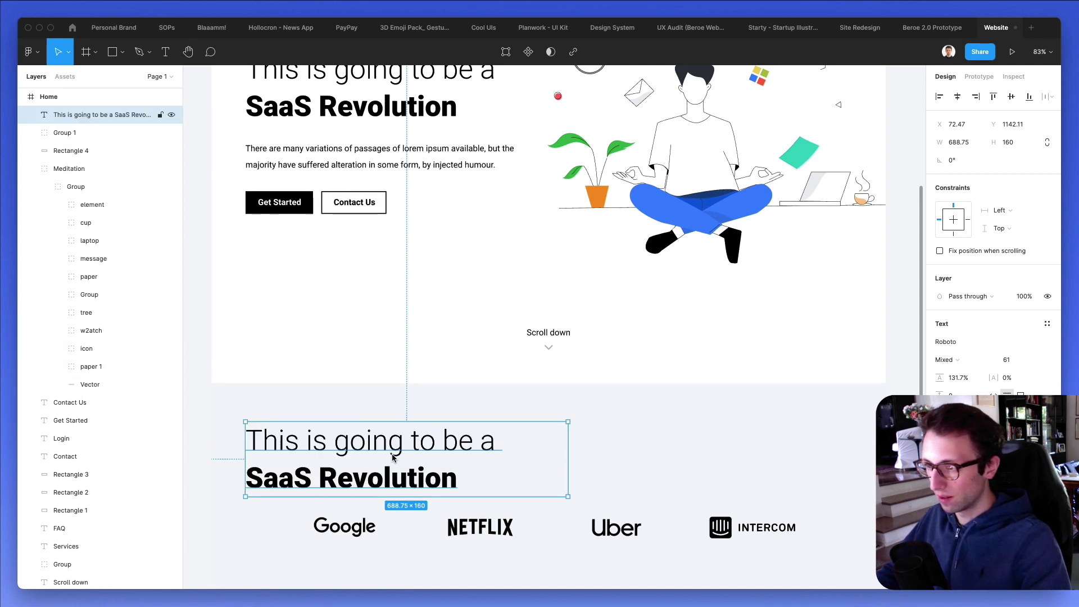
double_click(392, 457)
left_click(1006, 360)
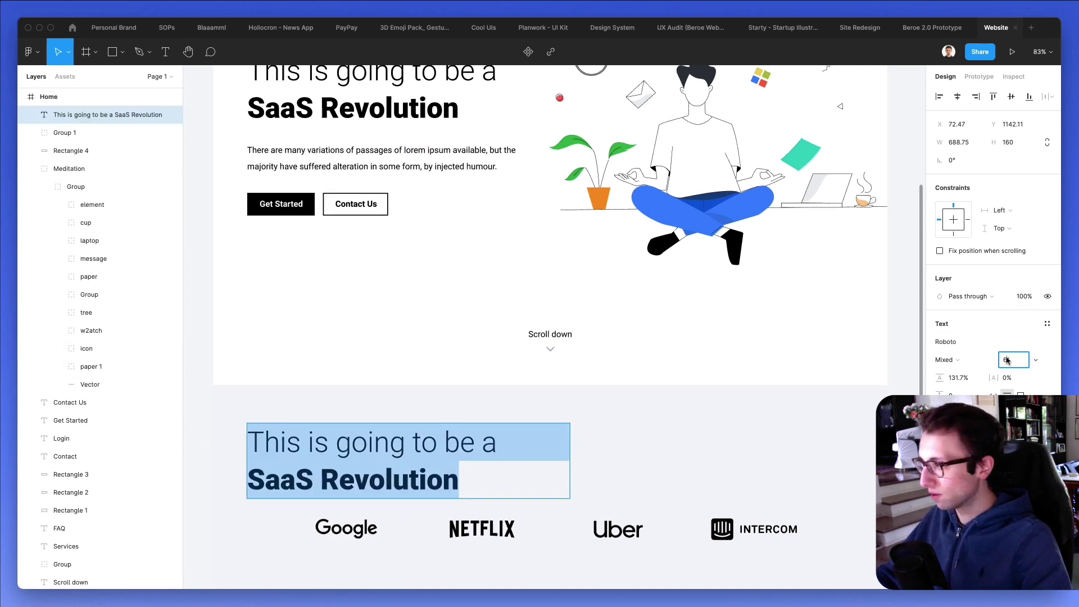
type("41")
key("Return")
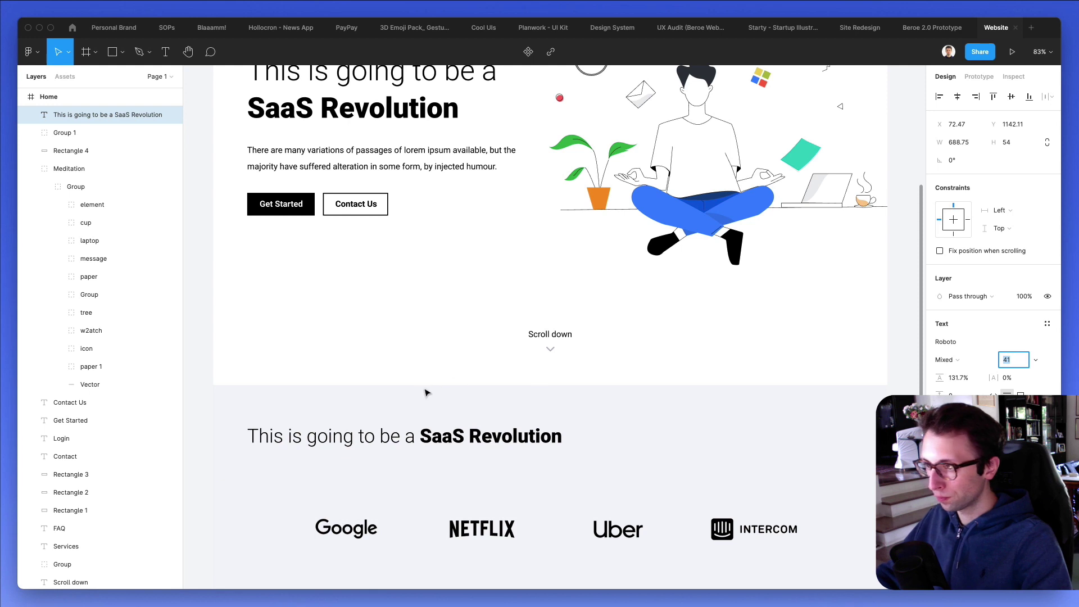
Replace the copied heading's text with 'Featured in'.
double_click(355, 430)
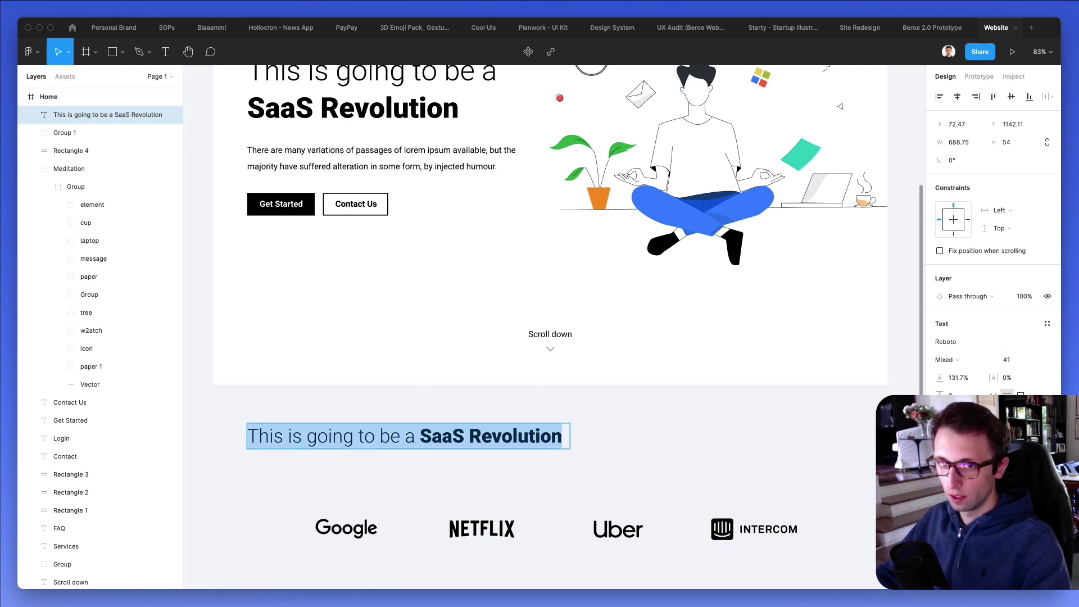
triple_click(348, 436)
type("Featured in")
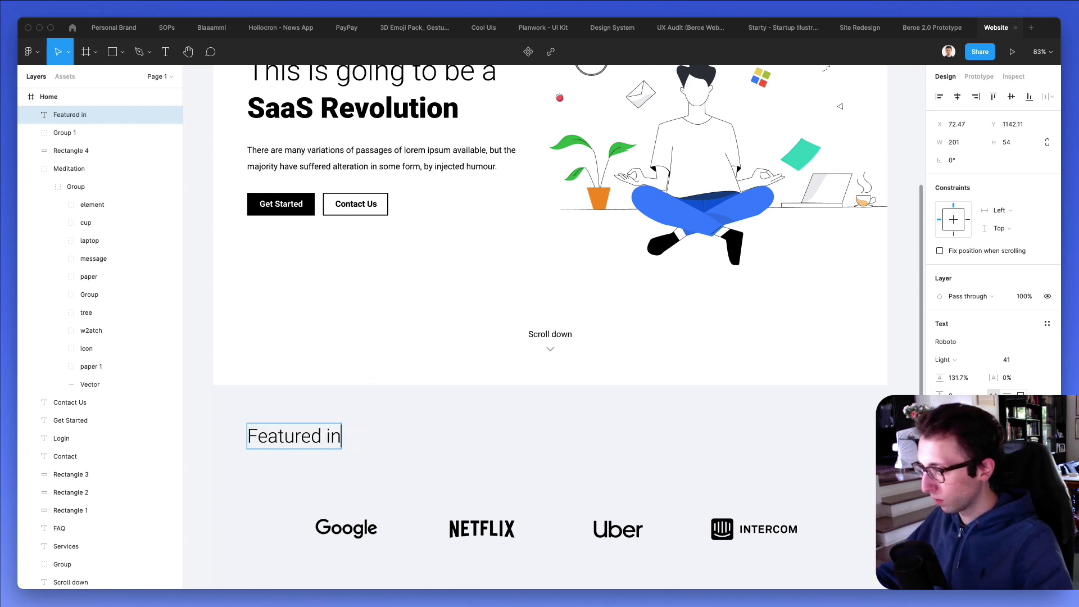
key("super+a")
Set the 'Featured in' heading to Medium weight at font size 36.
left_click(965, 362)
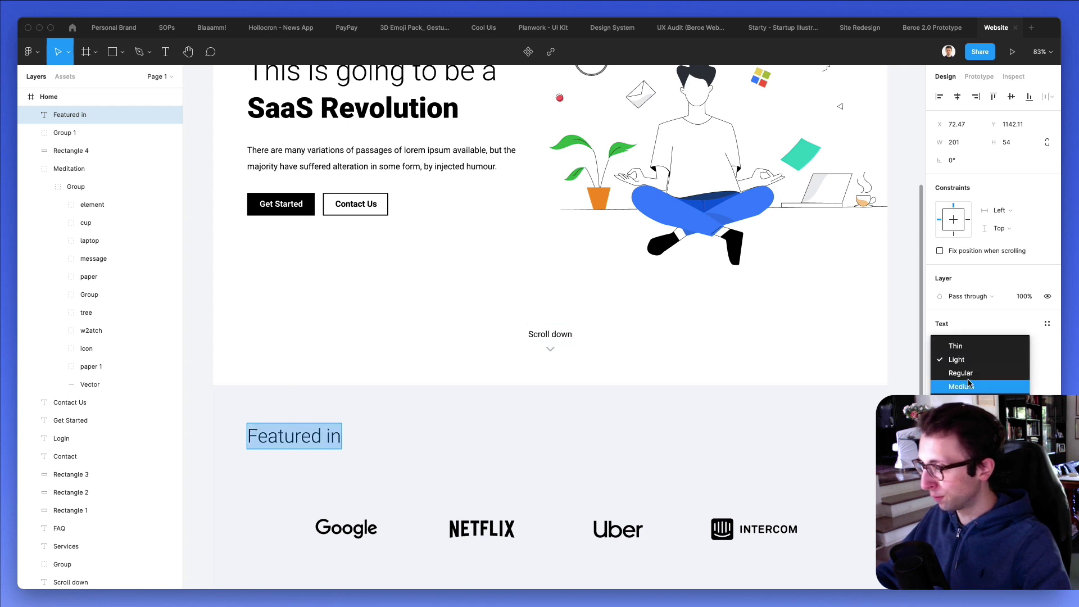
left_click(964, 399)
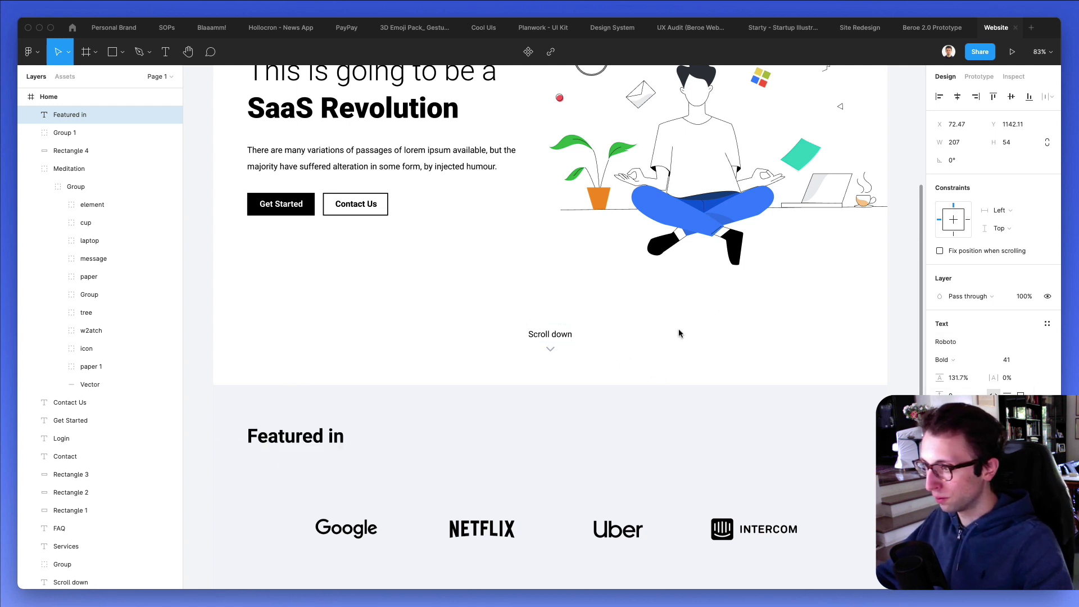
key("Escape")
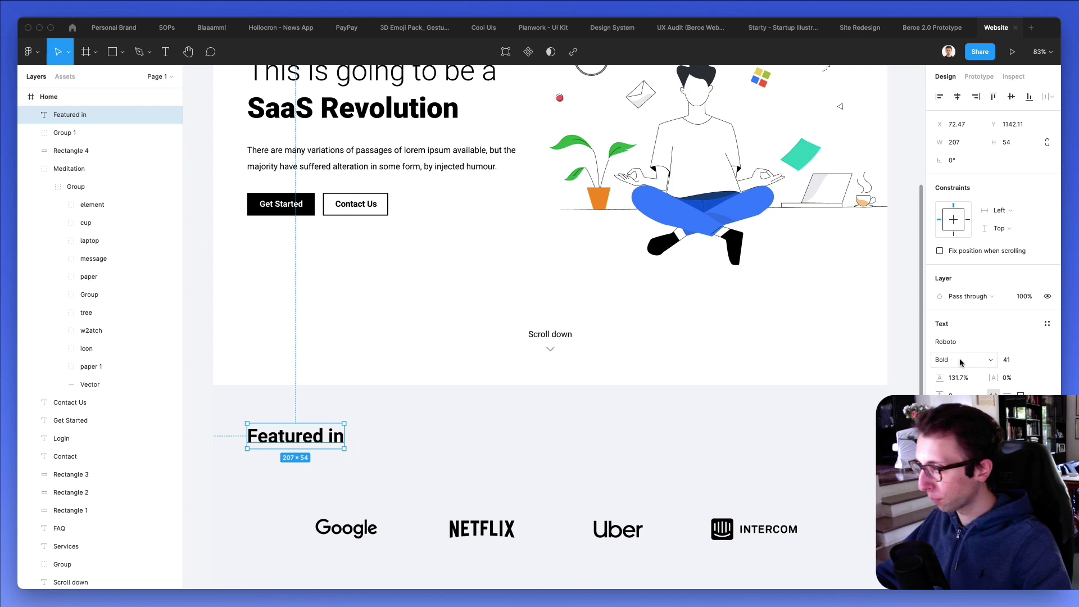
left_click(960, 362)
left_click(960, 343)
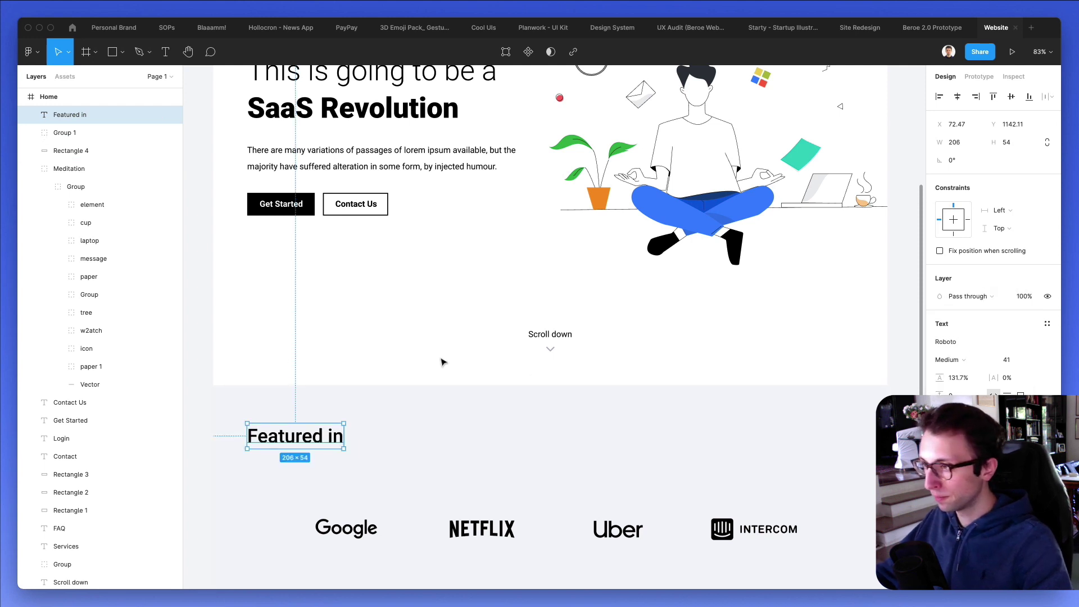
left_click(1008, 359)
type("36")
key("Return")
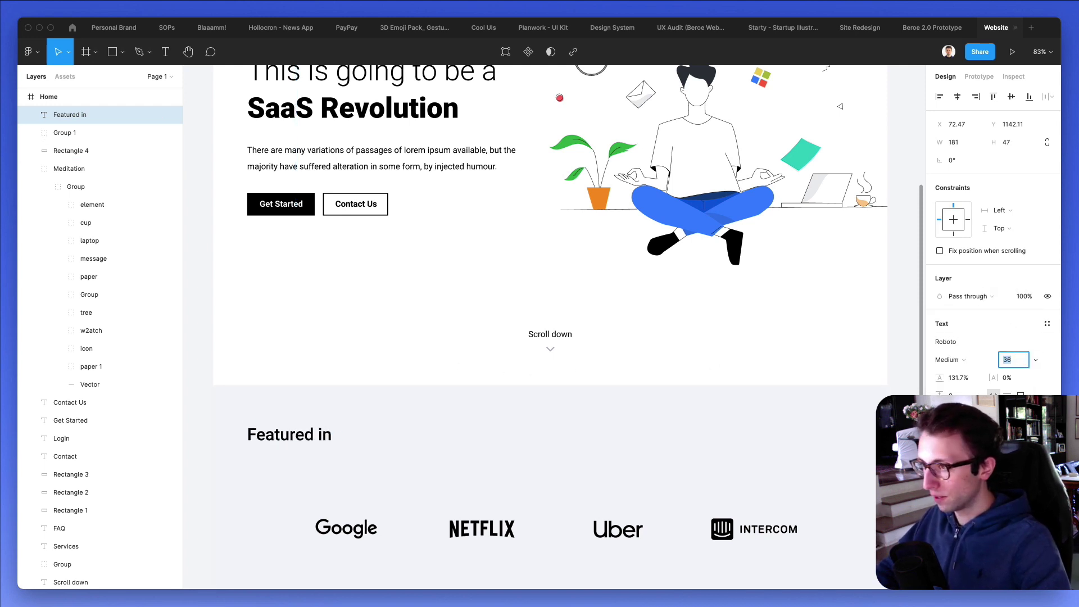
Centre 'Featured in' horizontally and nudge it down slightly above the logo row.
key("alt+h")
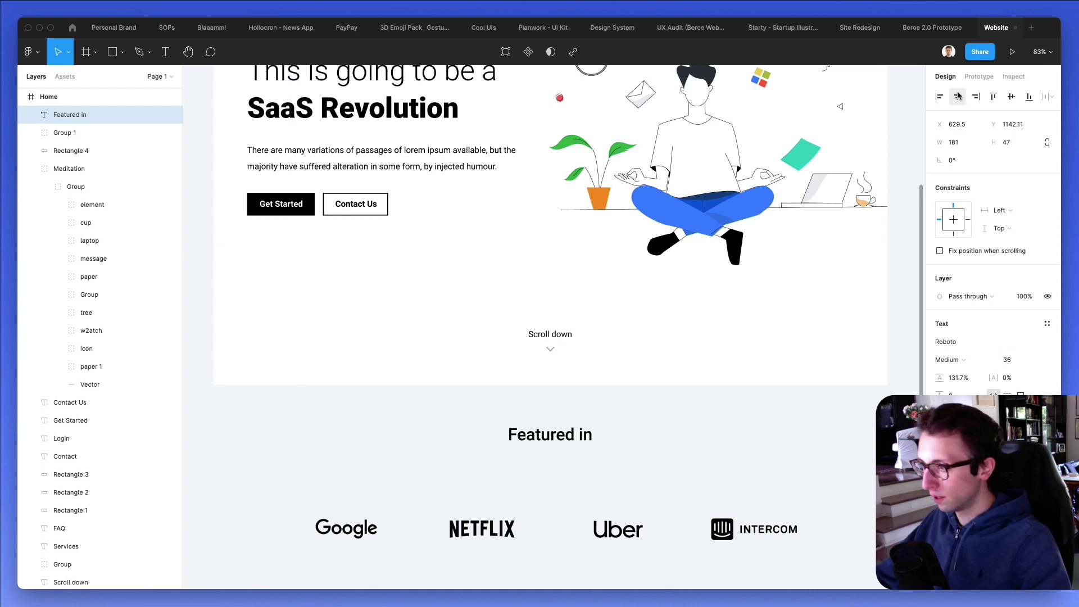
scroll(598, 377, "down", 3)
key("shift+Down")
key("shift+Down")
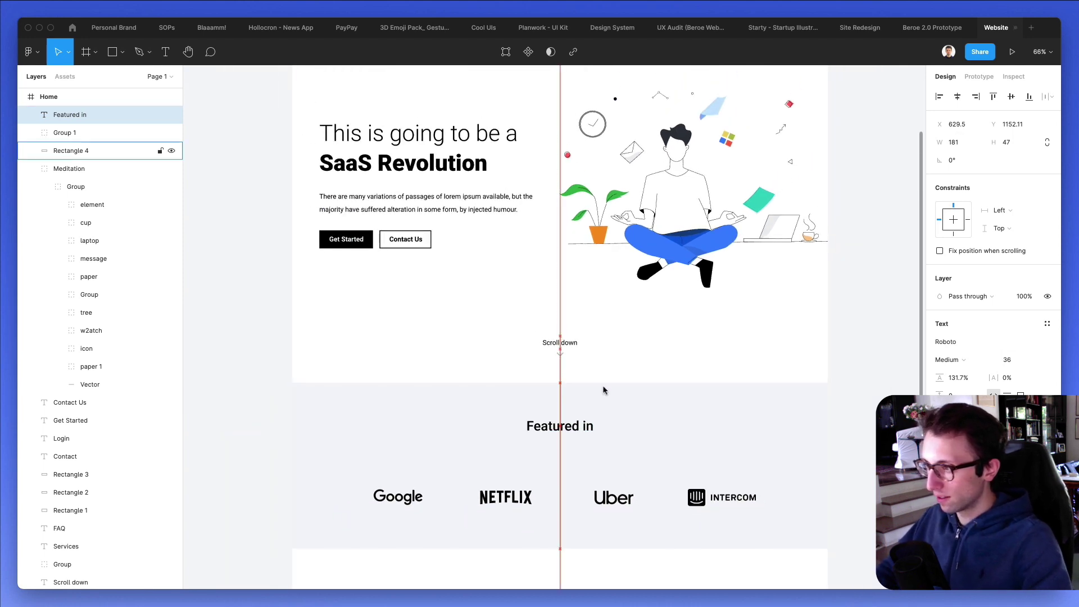
key("Up")
key("Up")
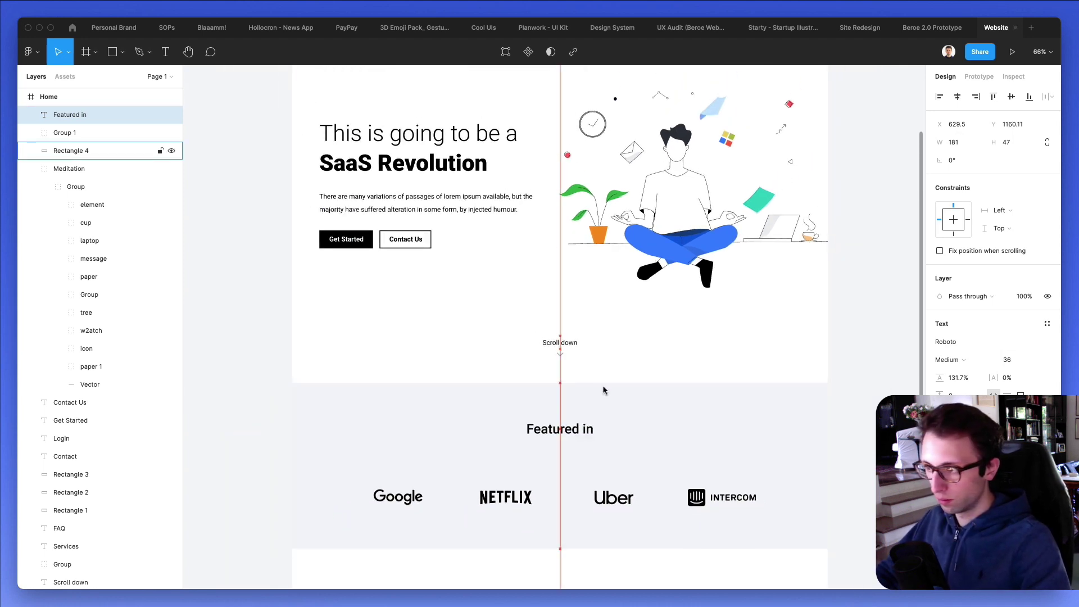
Move the logo row up toward the heading and shorten the gray band from its bottom edge.
left_click_drag(596, 499, 604, 484)
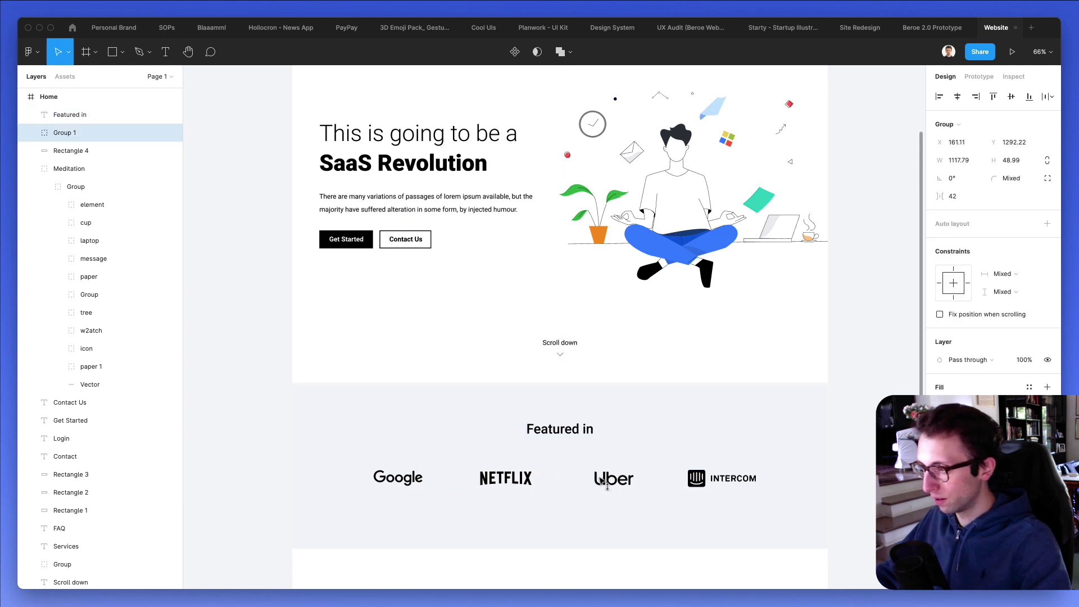
left_click(604, 514)
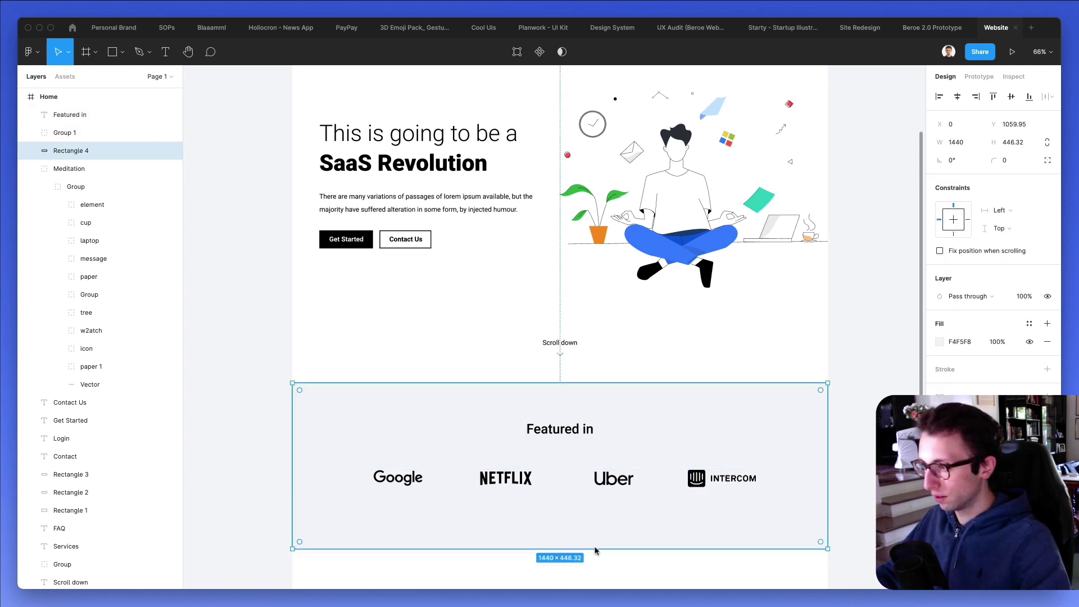
left_click_drag(595, 549, 598, 534)
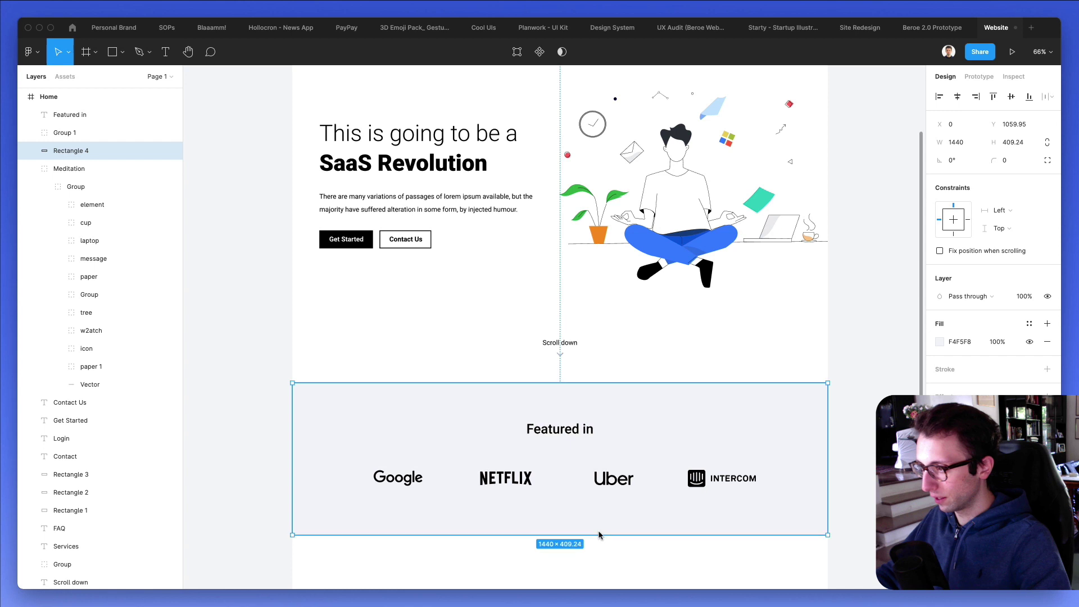
left_click(562, 578)
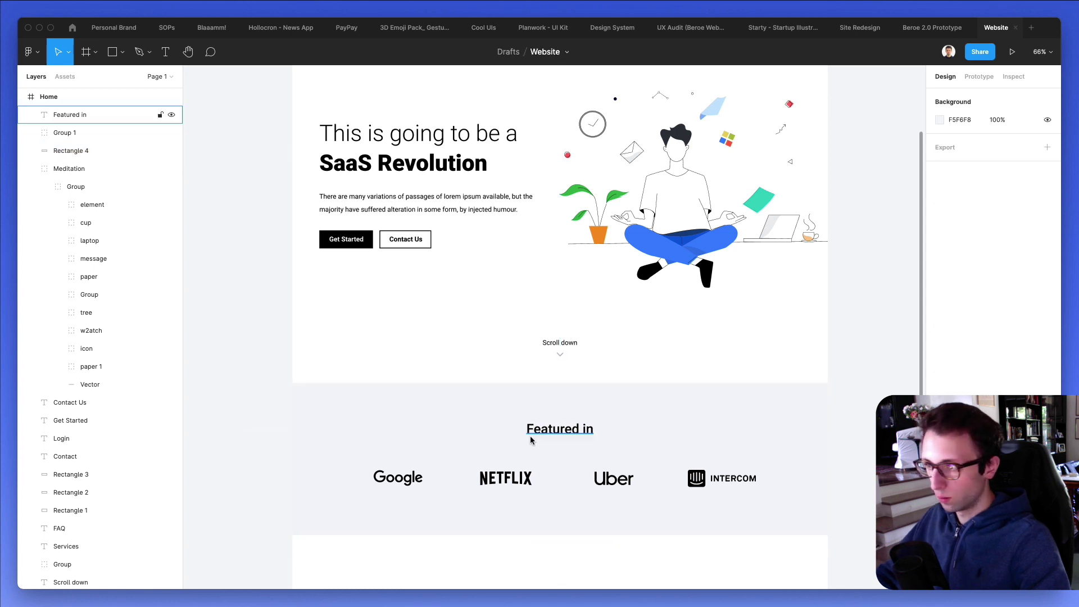
Shorten the Home frame to a height of 1566 so it ends below the band.
scroll(530, 436, "down", 5)
scroll(530, 440, "down", 1)
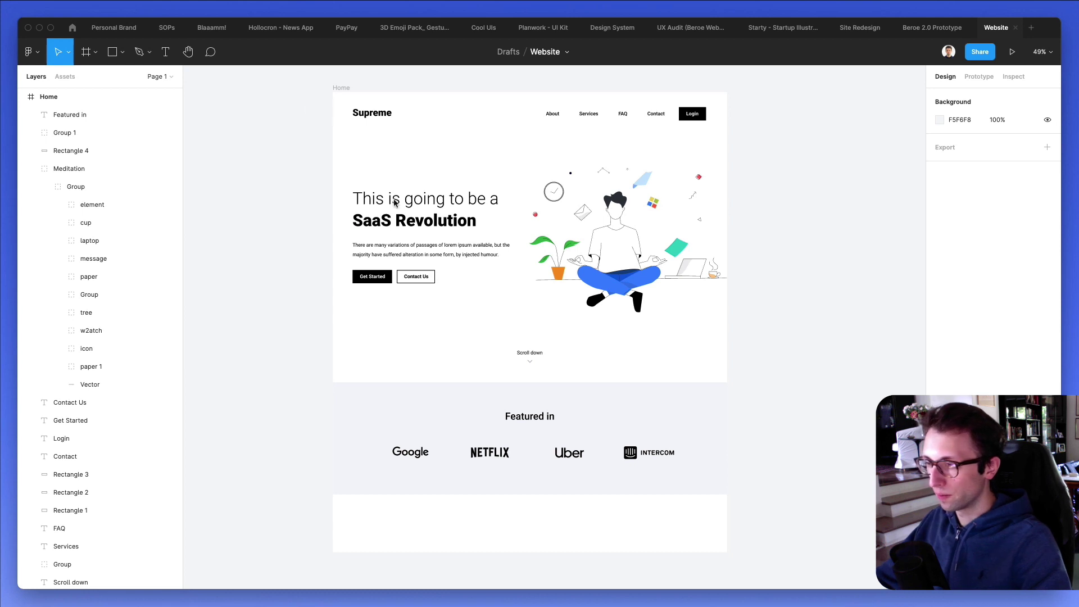
scroll(484, 539, "down", 2)
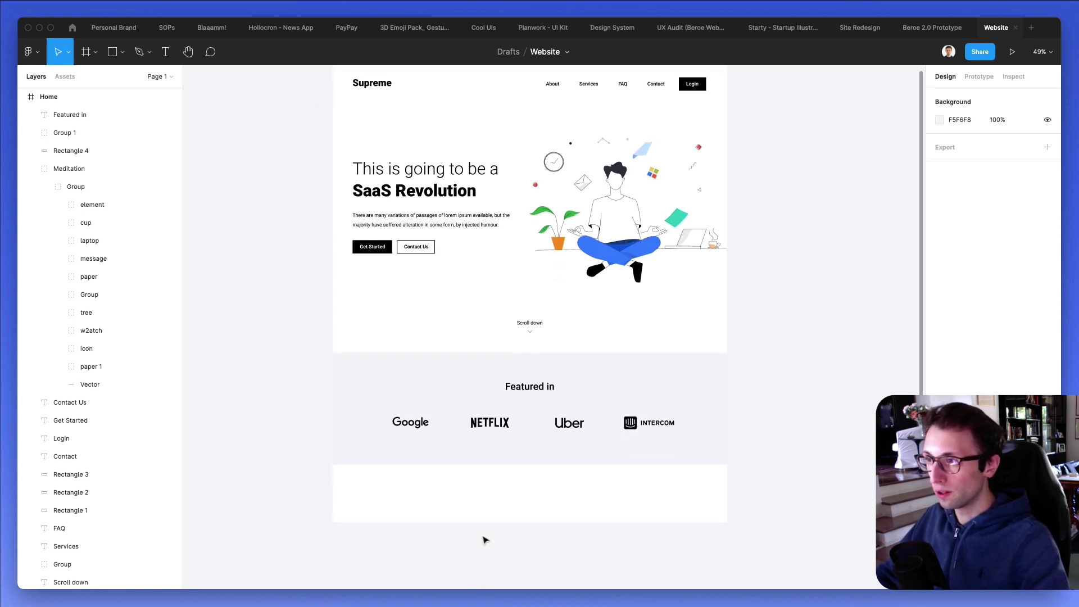
scroll(484, 540, "up", 1)
left_click(344, 77)
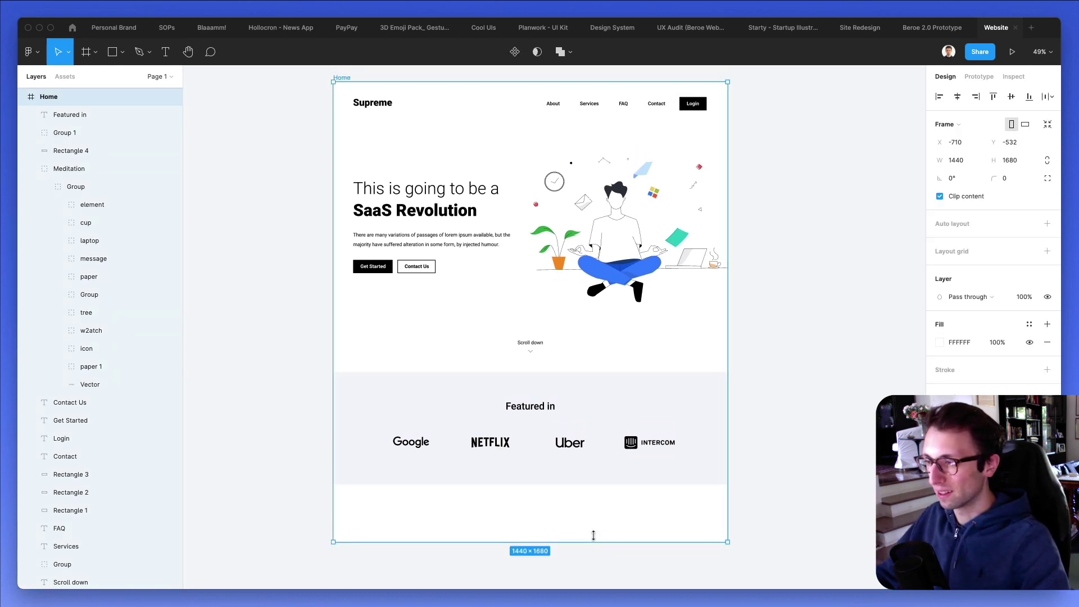
left_click_drag(594, 535, 592, 510)
left_click(530, 538)
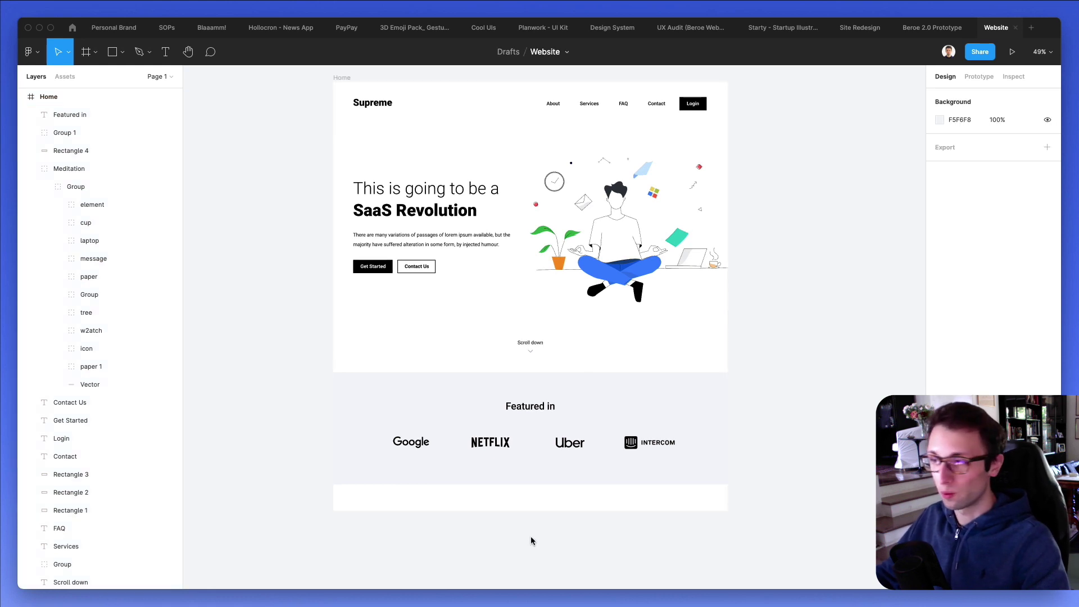